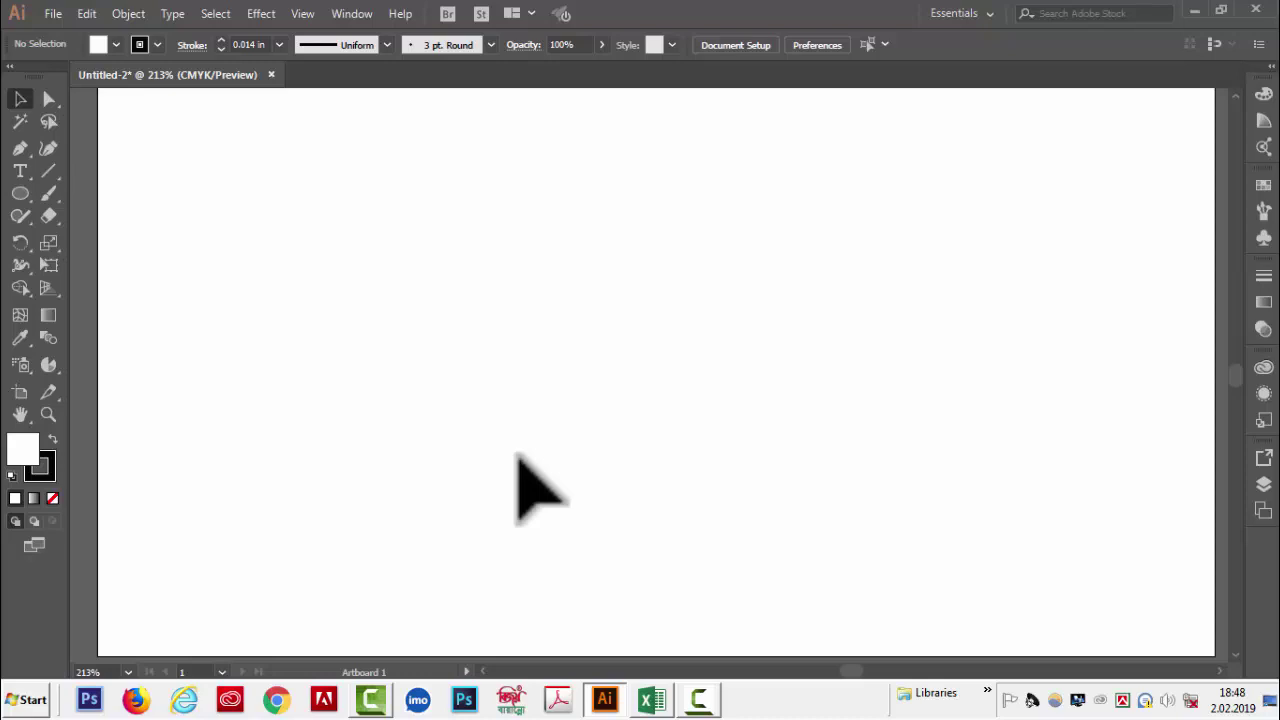
# - Choose the Column Graph tool and tear off the graph tools into a floating panel at top-left
pyautogui.click(57, 368)
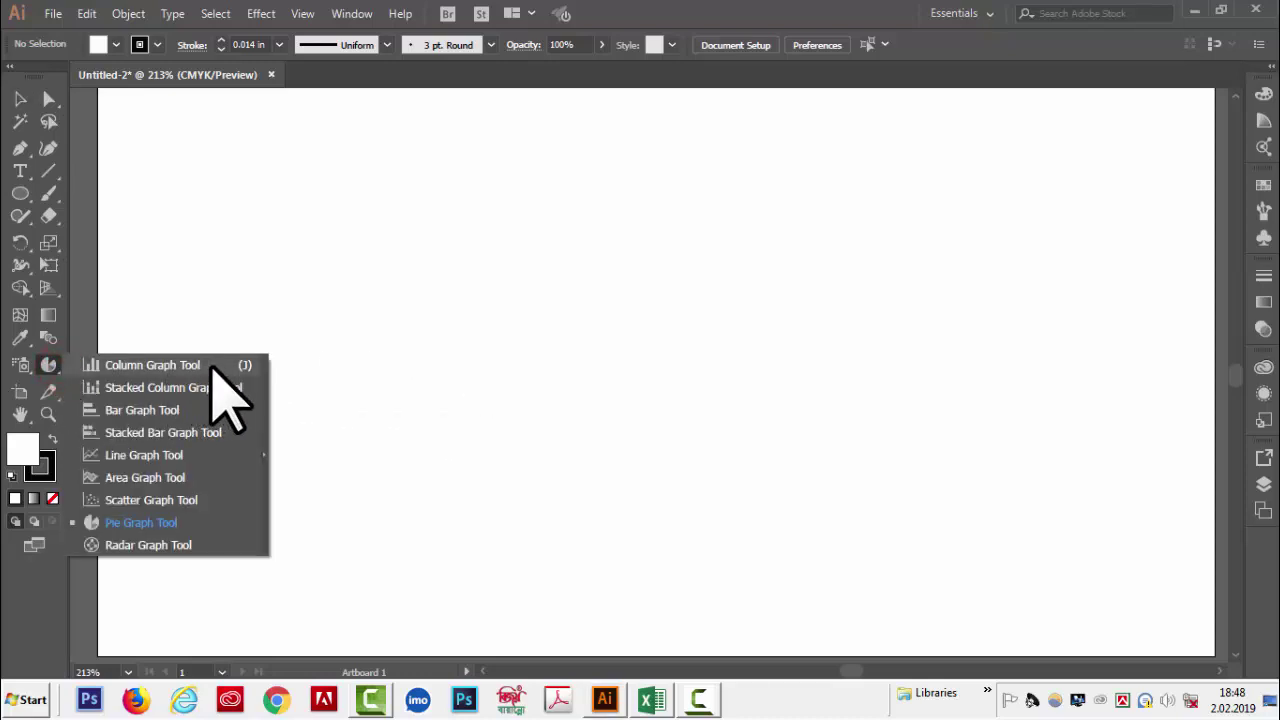
pyautogui.click(211, 366)
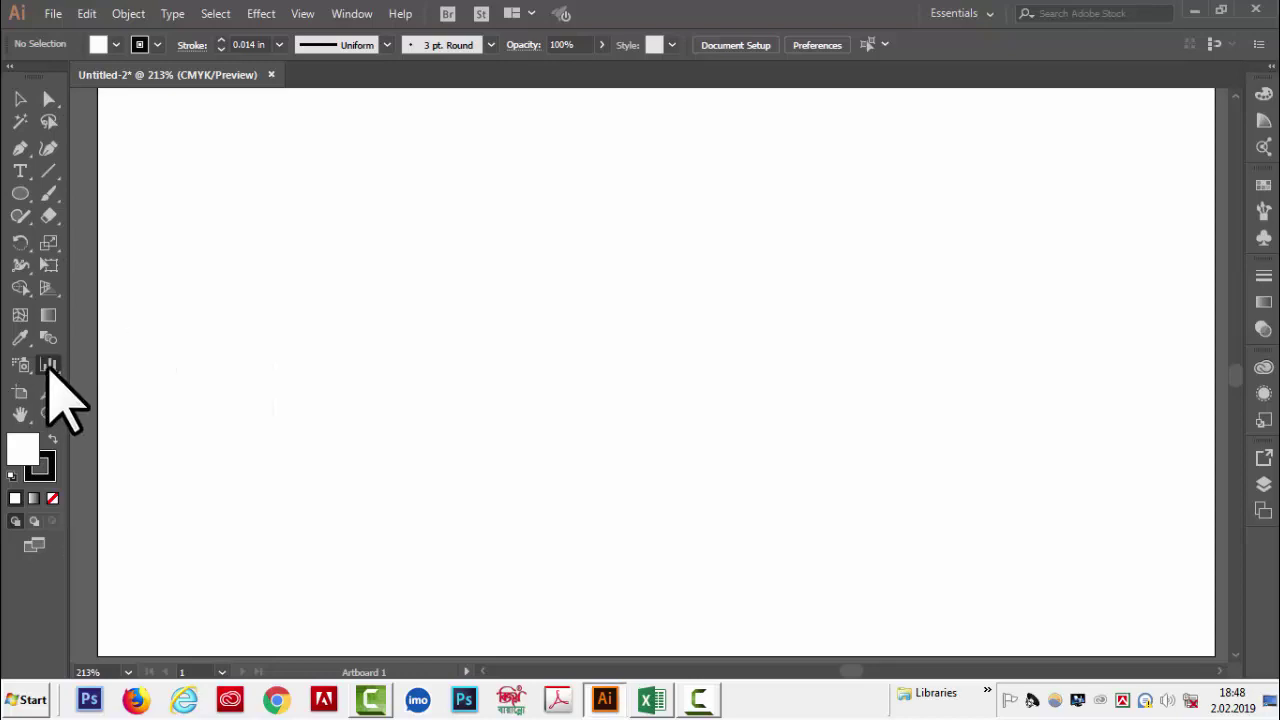
pyautogui.click(47, 367)
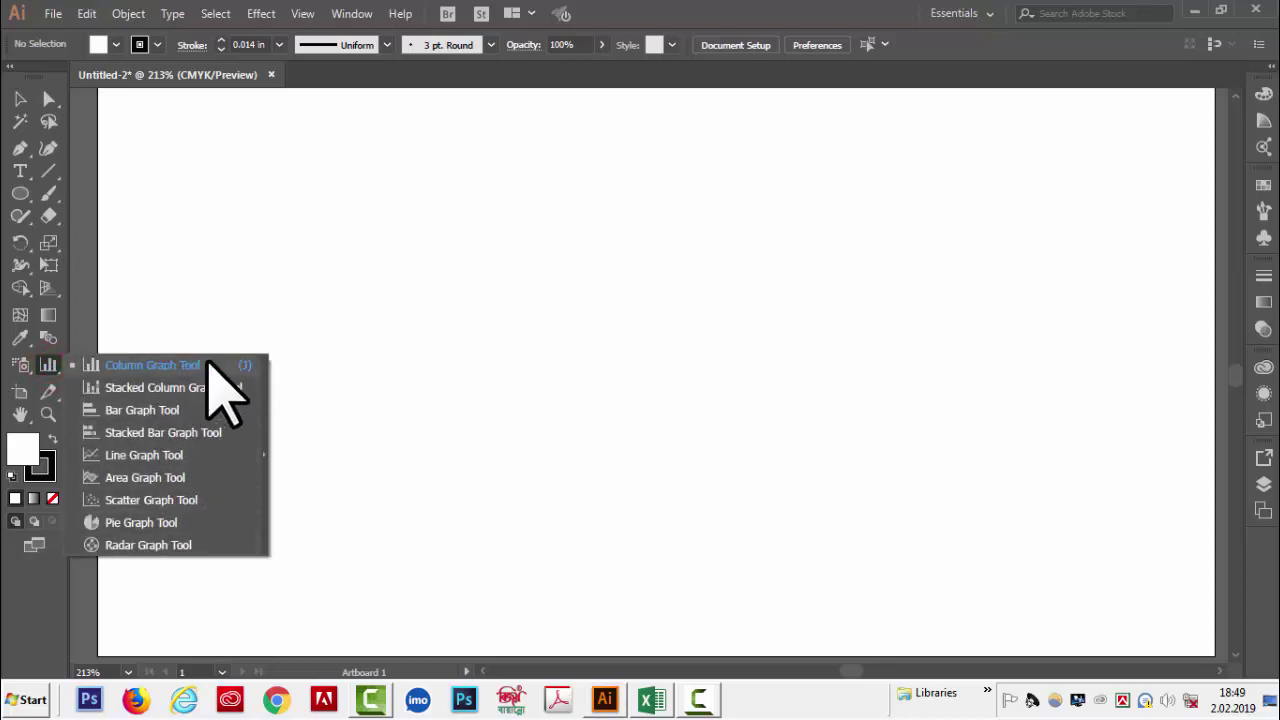
pyautogui.click(264, 456)
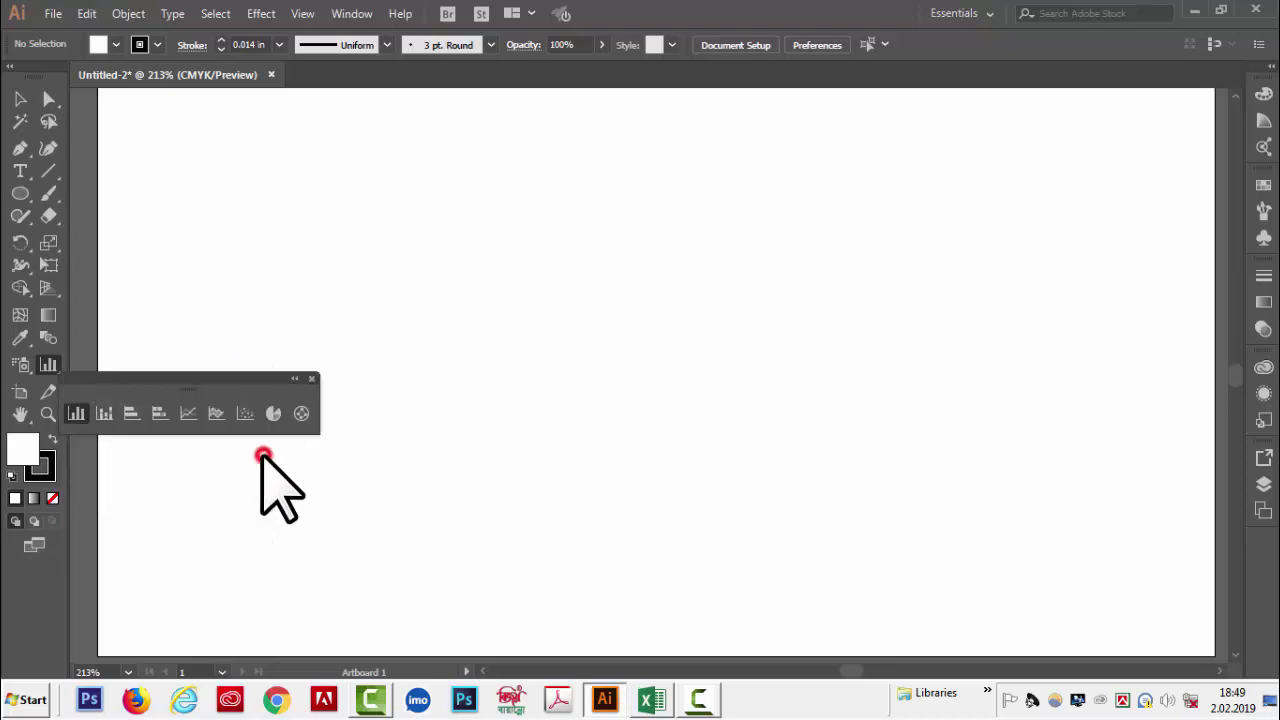
pyautogui.moveTo(220, 381)
pyautogui.mouseDown()
pyautogui.moveTo(343, 221)
pyautogui.moveTo(263, 100)
pyautogui.moveTo(279, 106)
pyautogui.mouseUp()
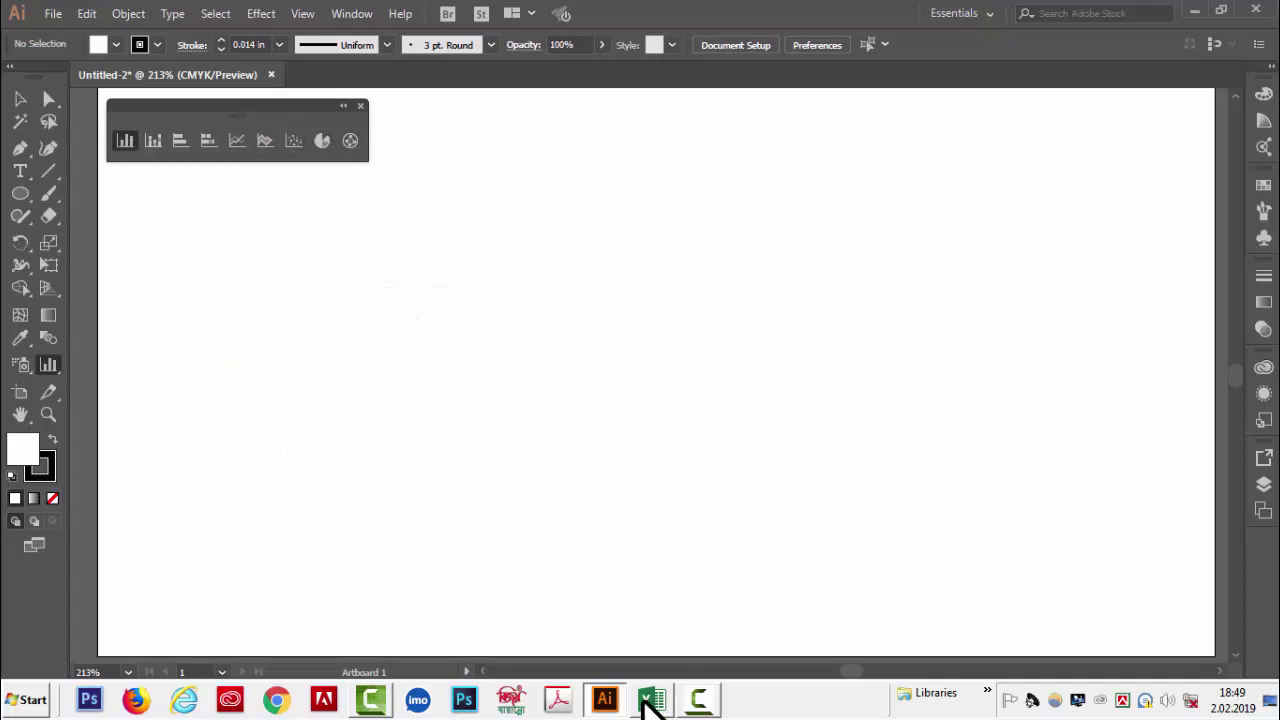
pyautogui.click(650, 700)
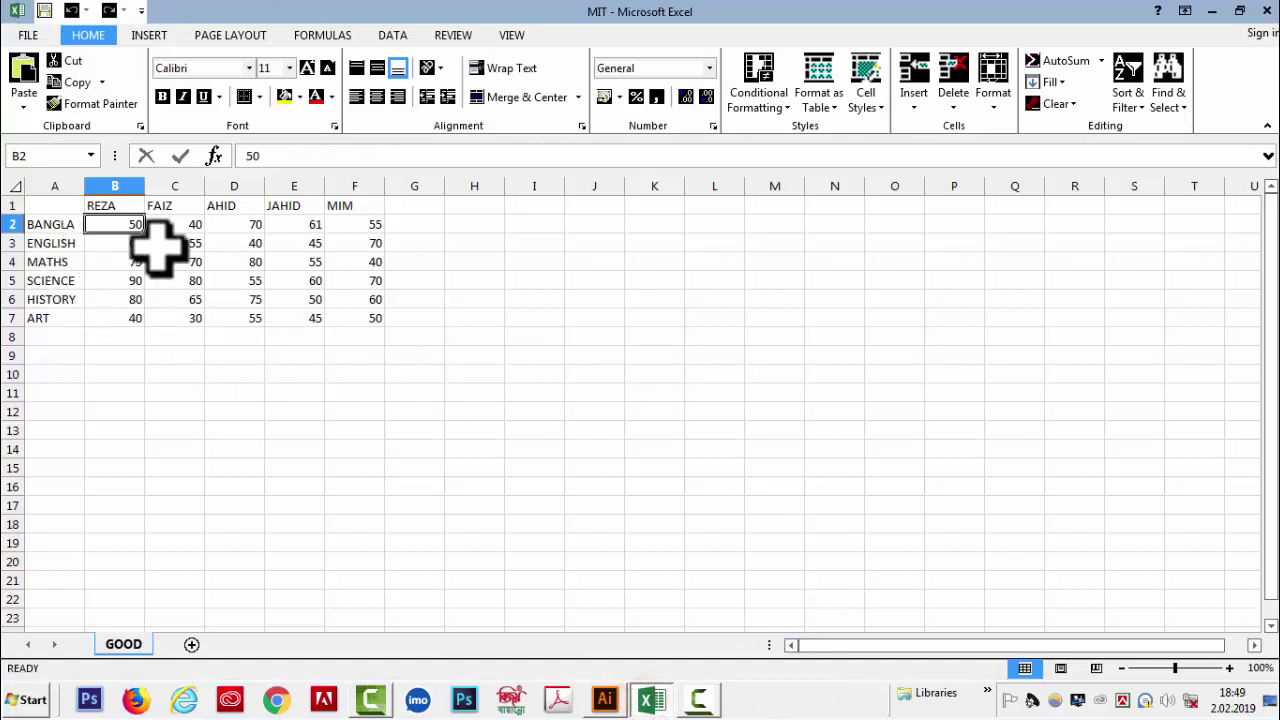
pyautogui.click(595, 703)
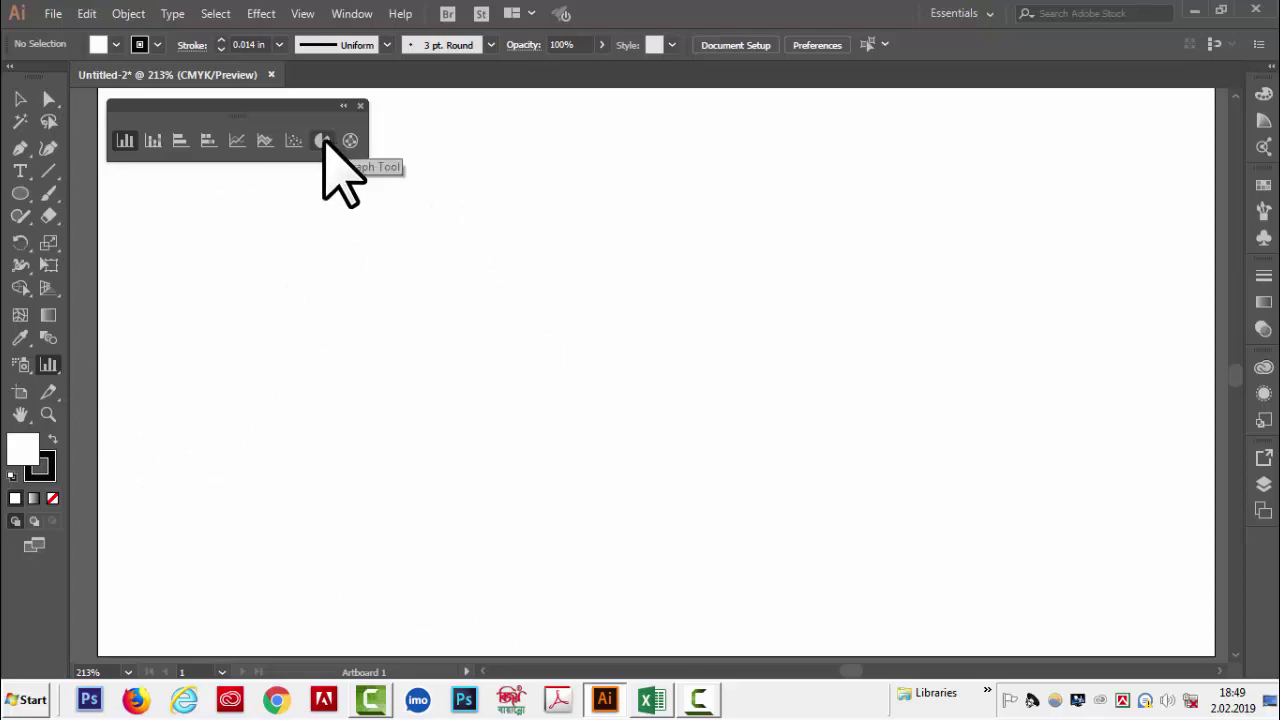
# - Draw a pie graph area on the artboard with the Pie Graph tool and move its data sheet up
pyautogui.click(323, 142)
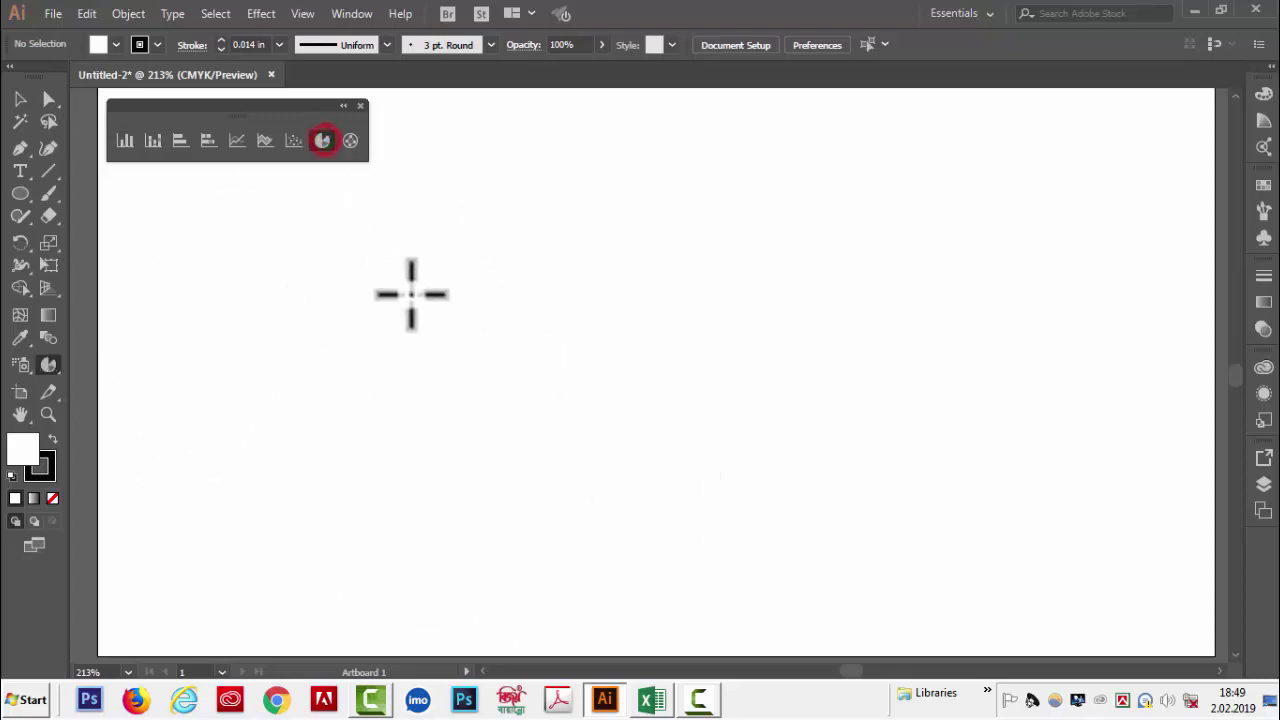
pyautogui.moveTo(342, 270); pyautogui.dragTo(660, 550)
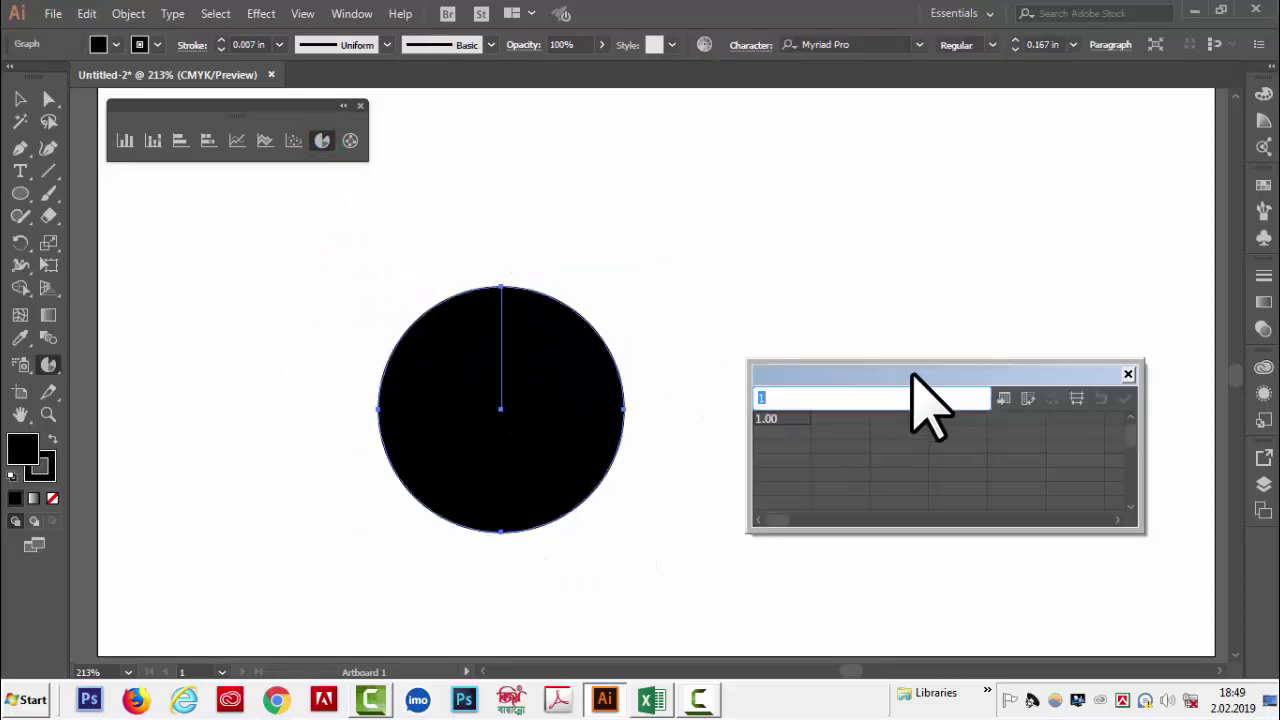
pyautogui.moveTo(912, 375); pyautogui.dragTo(904, 251)
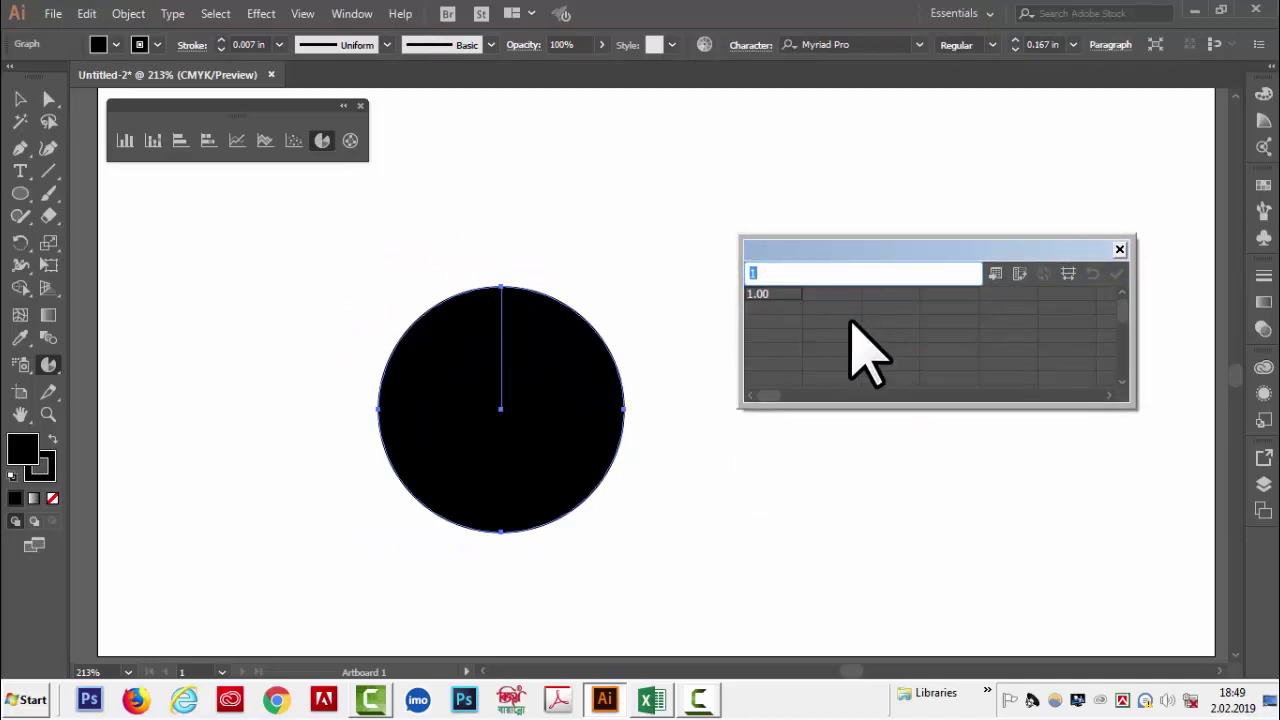
# - Enter FB USE 60, FB USE SOME 25 and FB NOT USE 15 in Graph Data and apply
pyautogui.moveTo(935, 249); pyautogui.dragTo(928, 245)
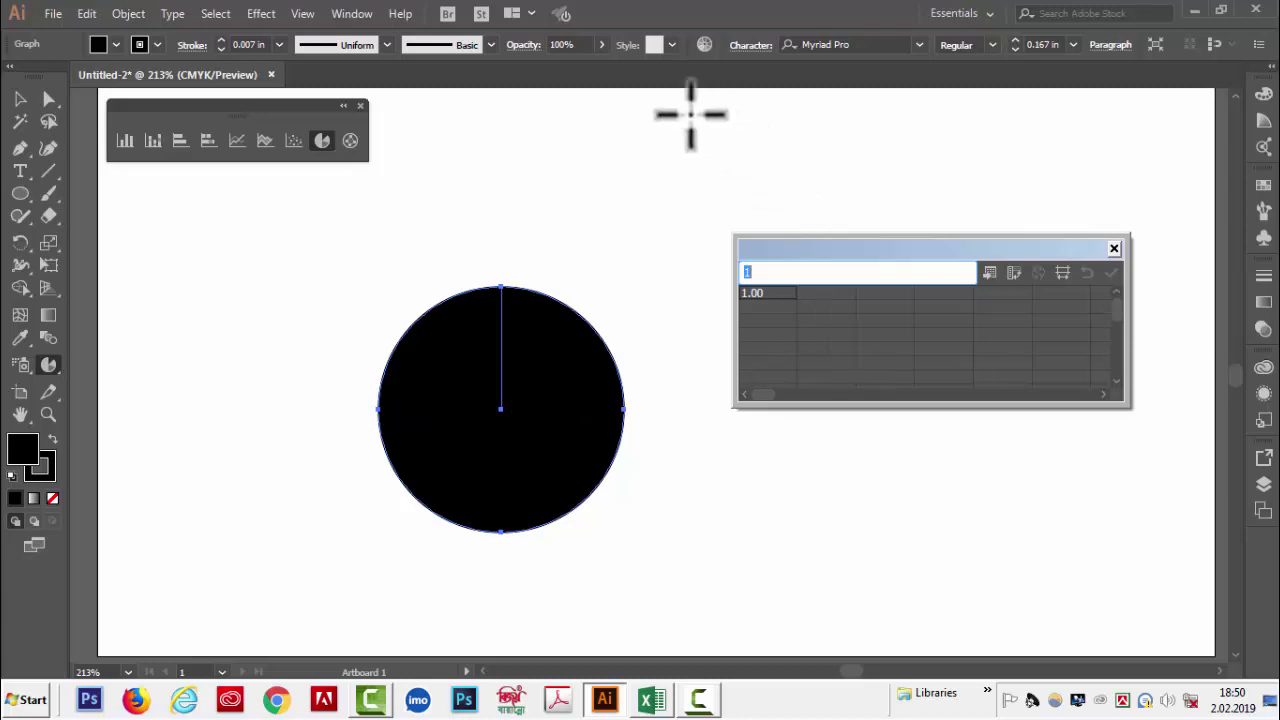
pyautogui.write('B')
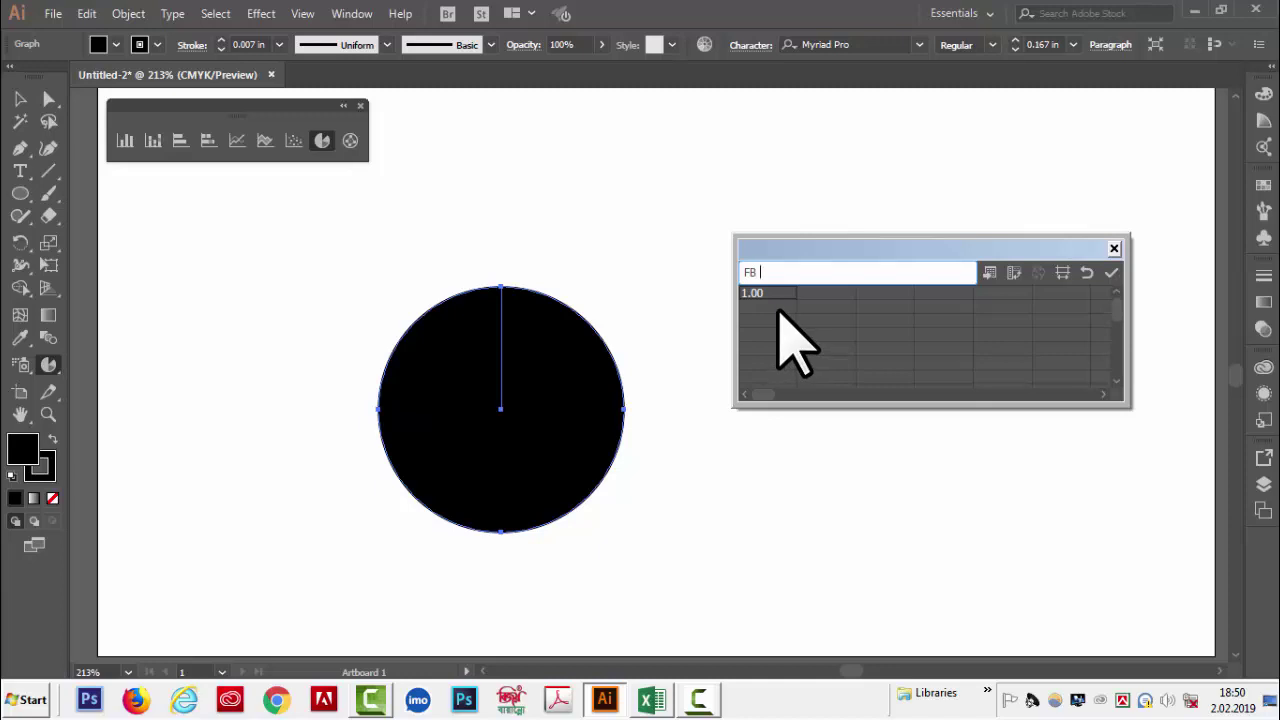
pyautogui.write(' USE')
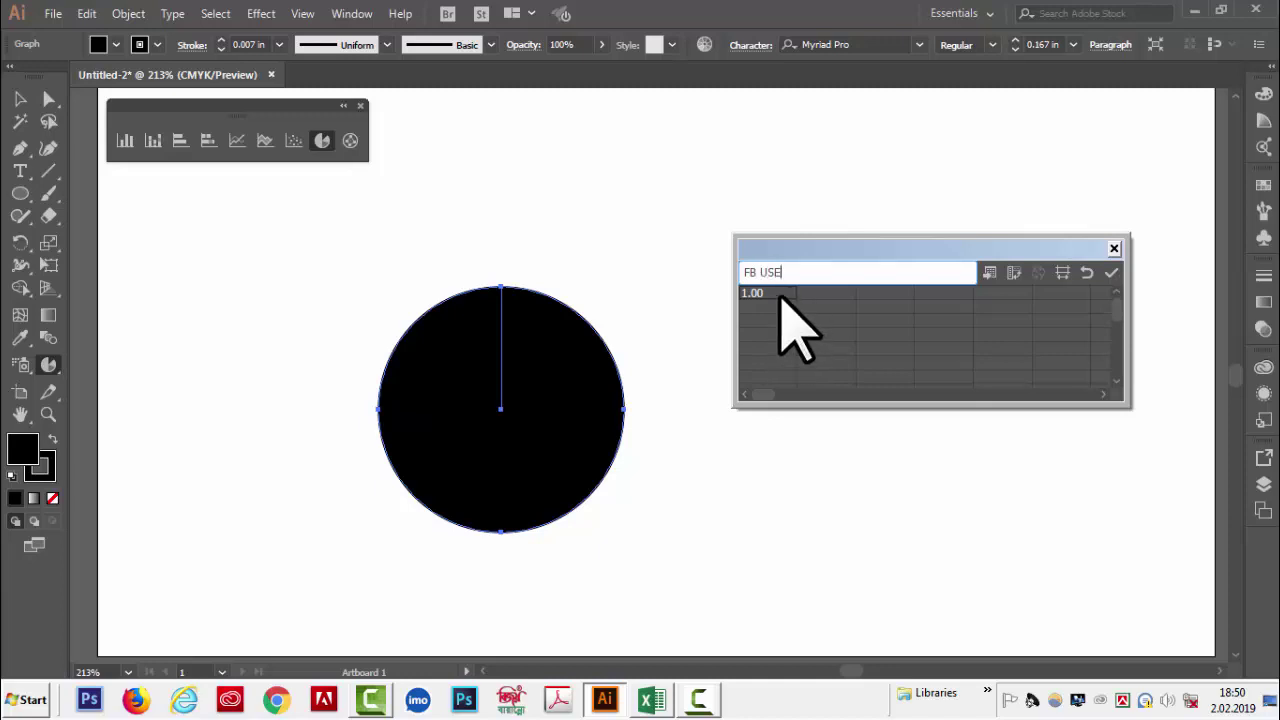
pyautogui.click(780, 293)
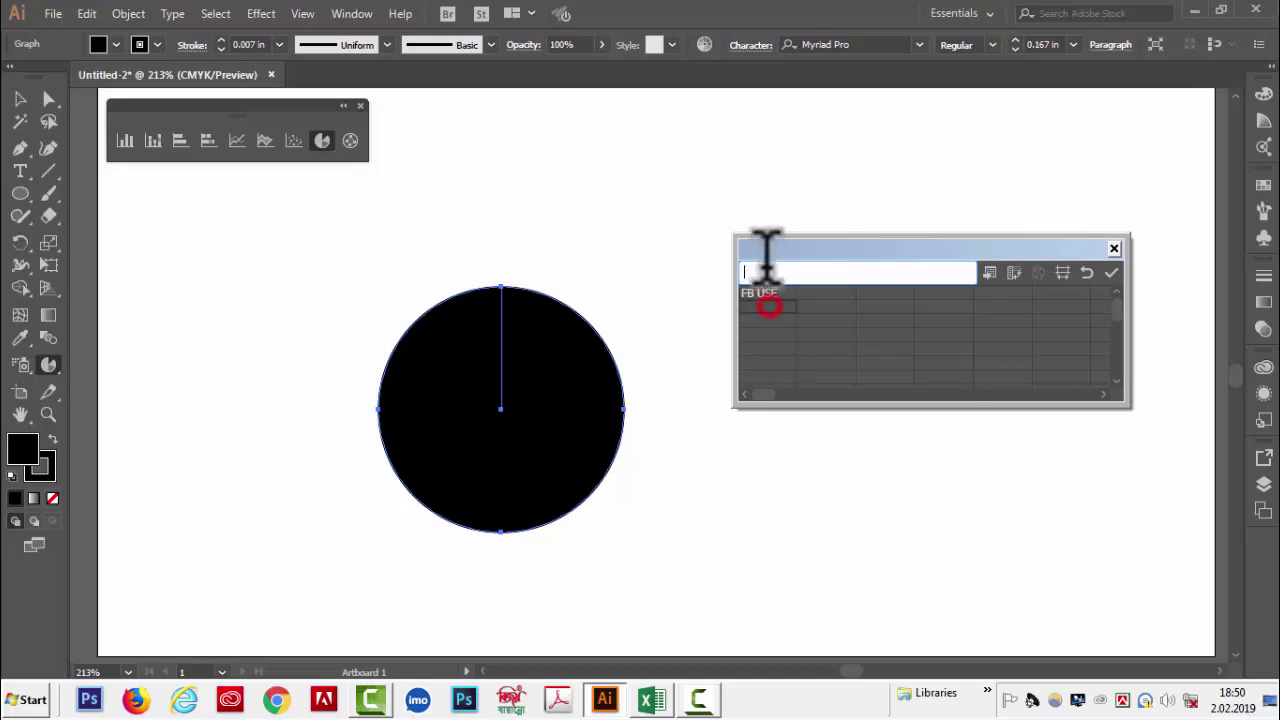
pyautogui.write('60')
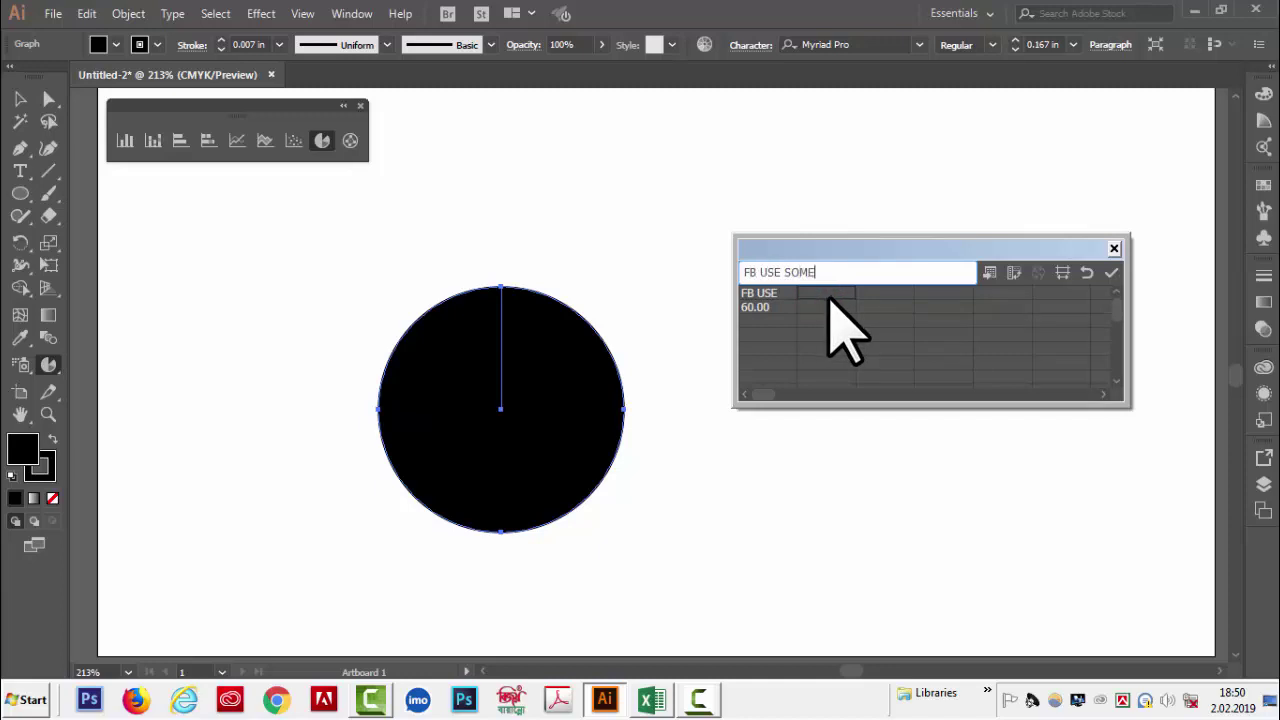
pyautogui.click(826, 308)
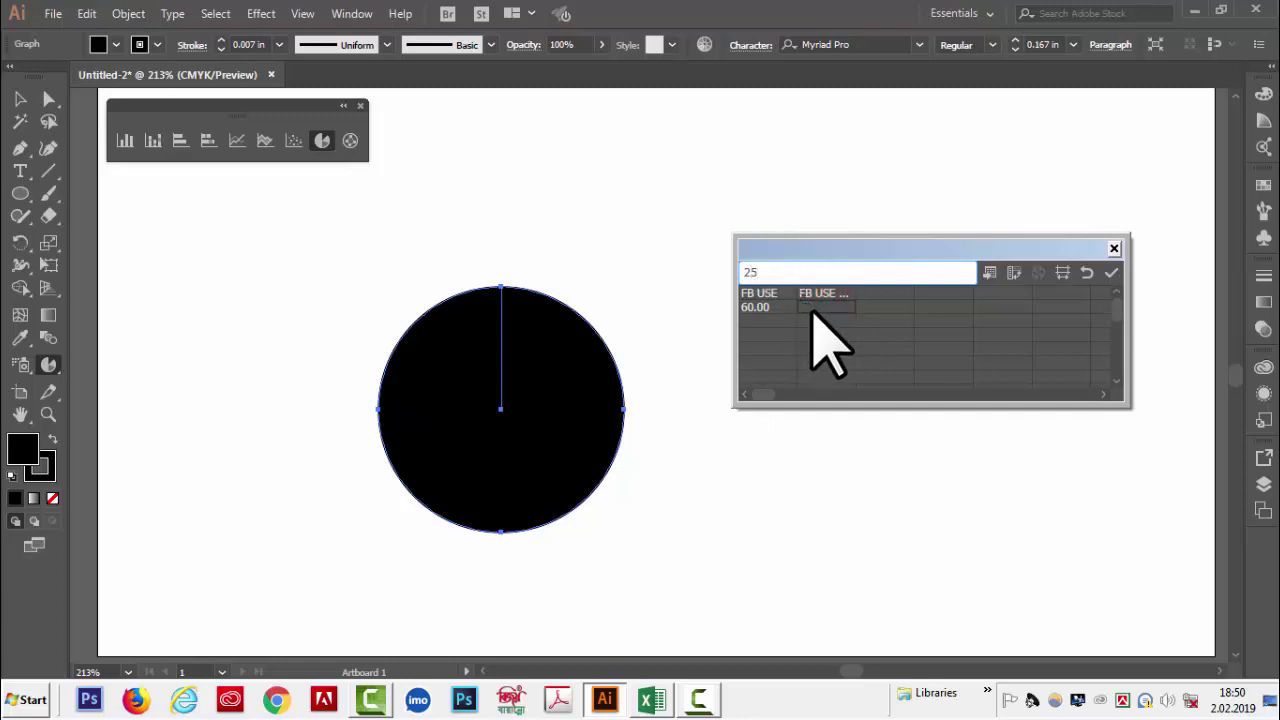
pyautogui.click(815, 308)
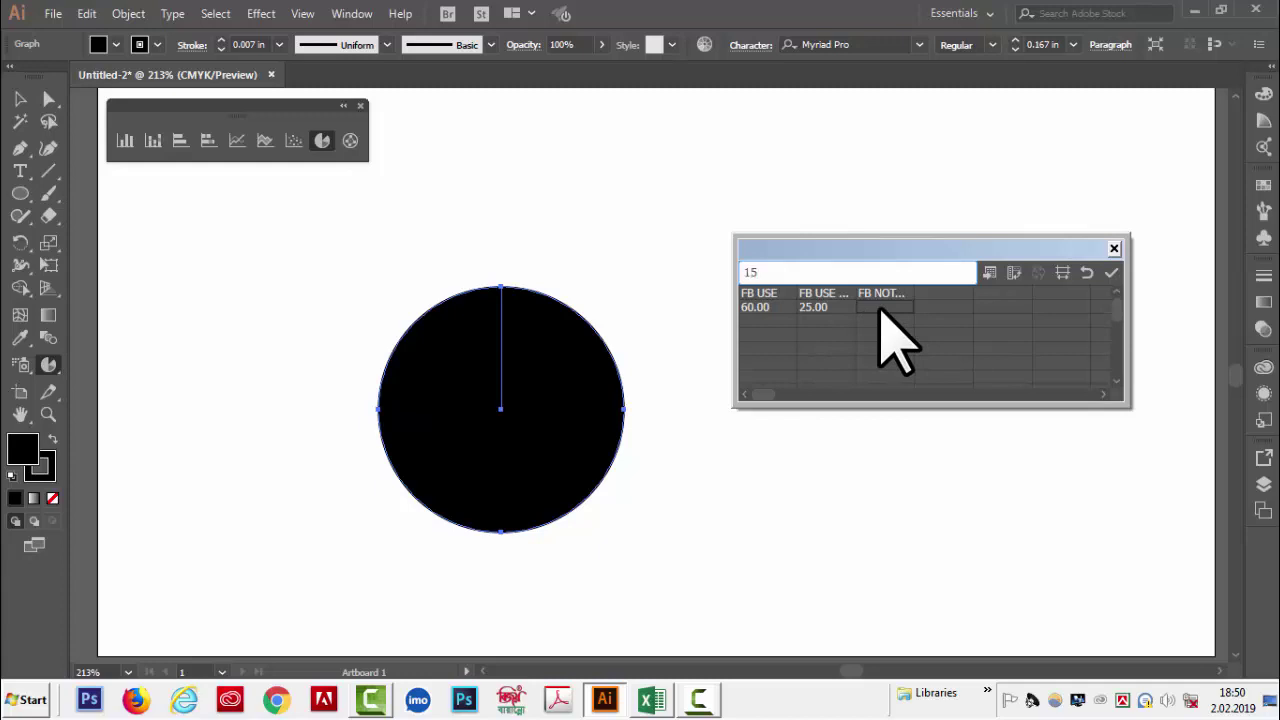
pyautogui.click(889, 306)
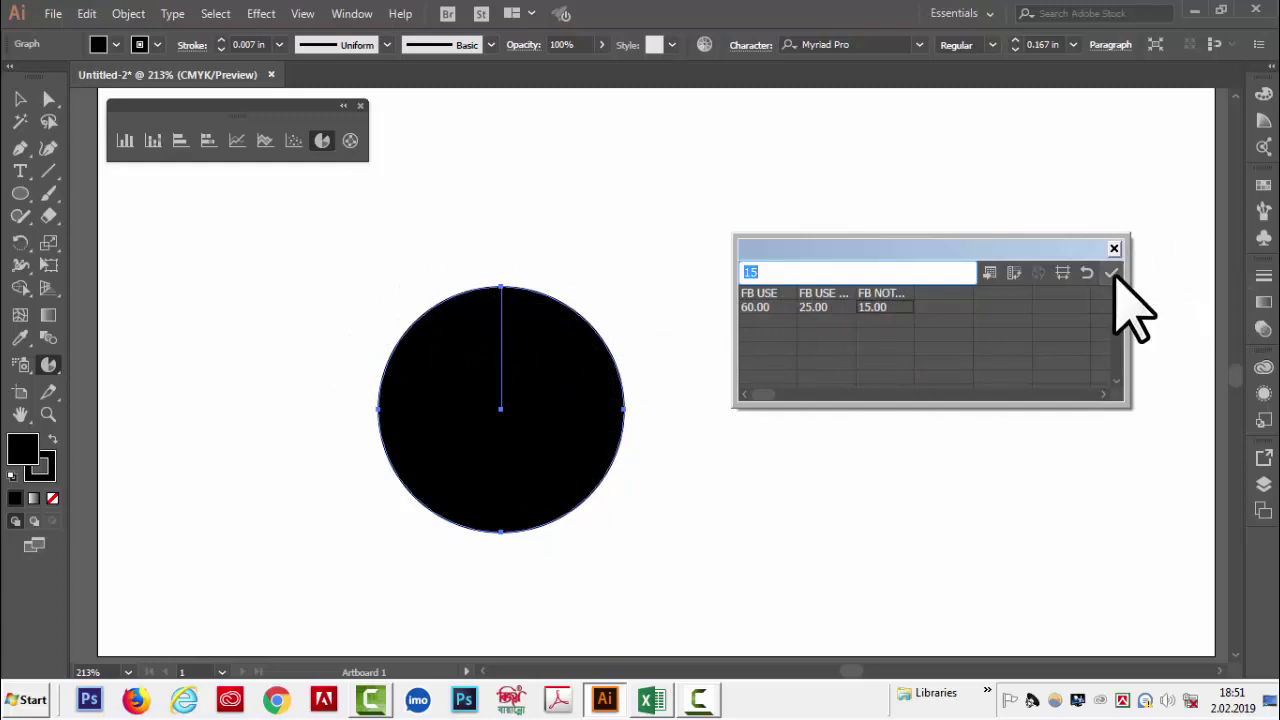
pyautogui.click(1111, 272)
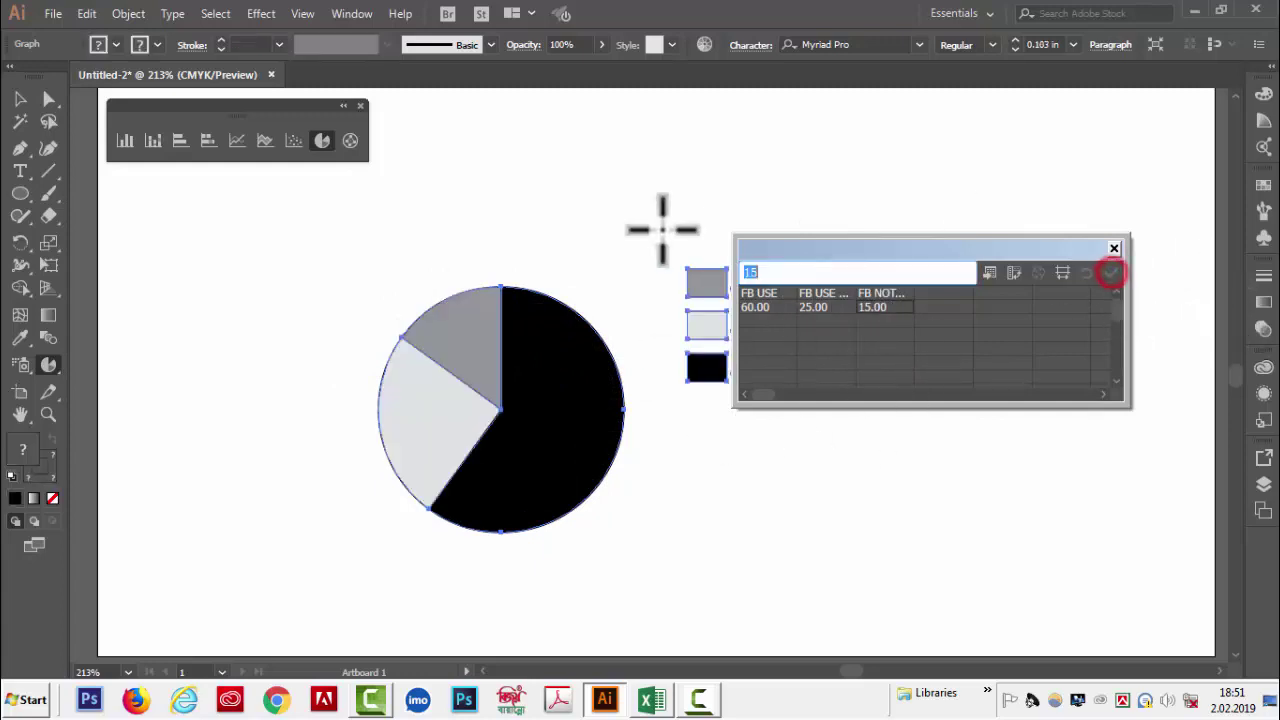
# - Close the Graph Data sheet and inspect individual pie slices with the Direct Selection tool
pyautogui.moveTo(900, 243); pyautogui.dragTo(1029, 145)
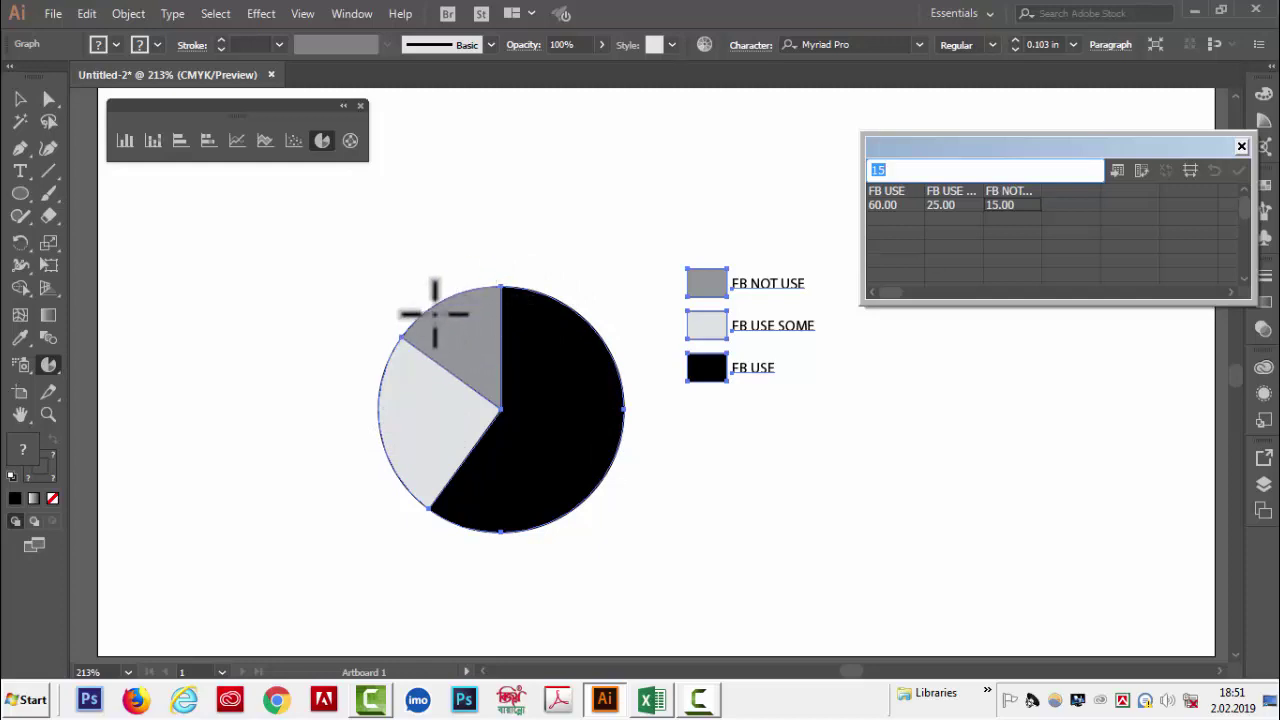
pyautogui.click(1241, 146)
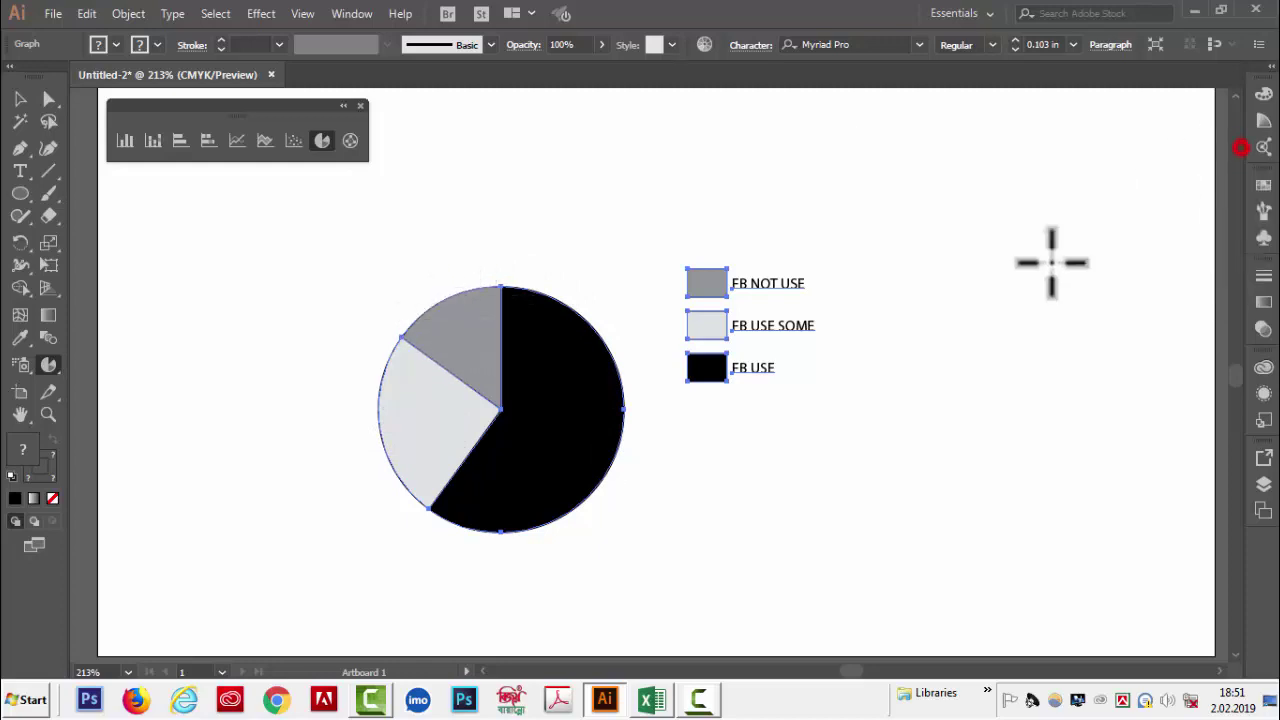
pyautogui.click(48, 98)
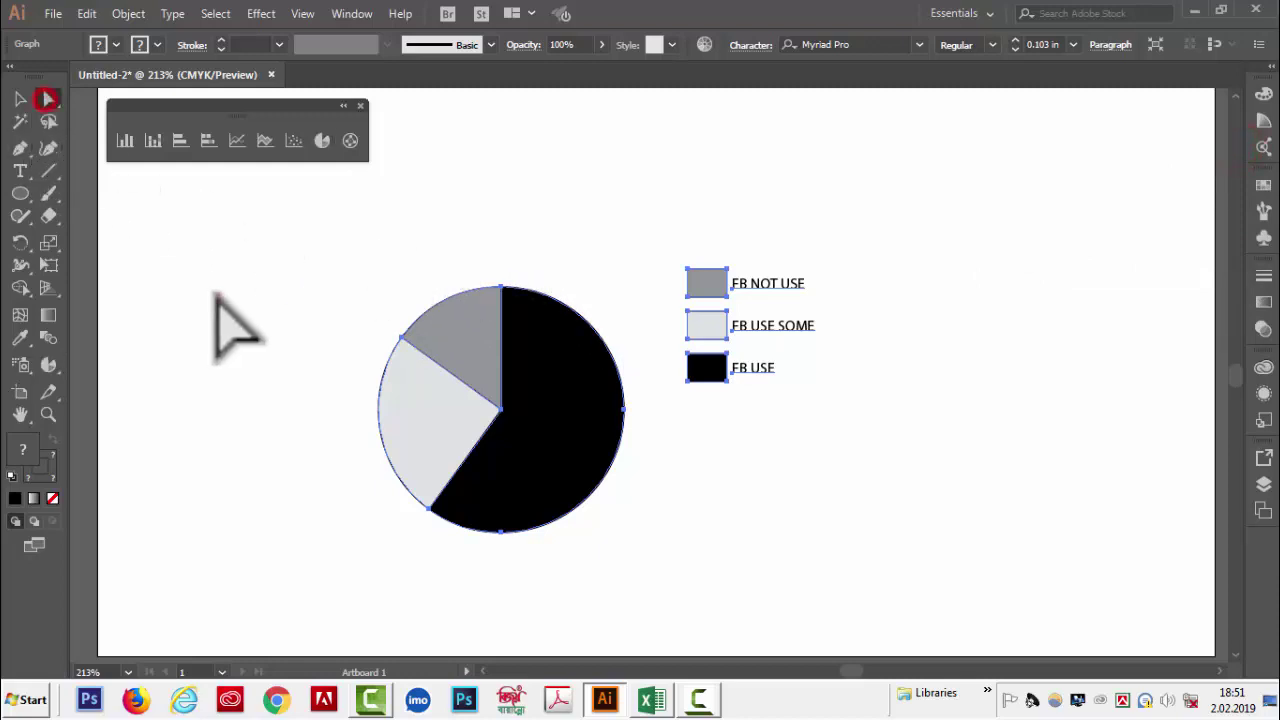
pyautogui.click(216, 292)
pyautogui.click(535, 372)
pyautogui.click(466, 350)
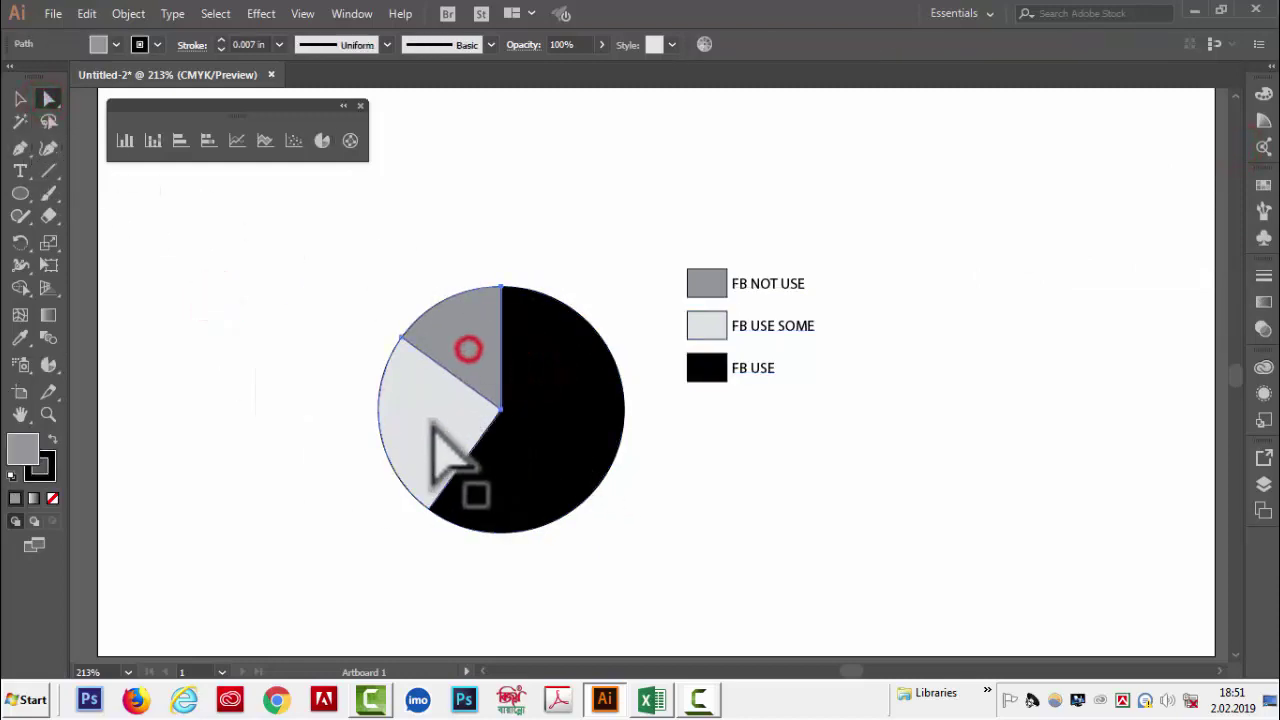
pyautogui.click(431, 423)
pyautogui.click(549, 477)
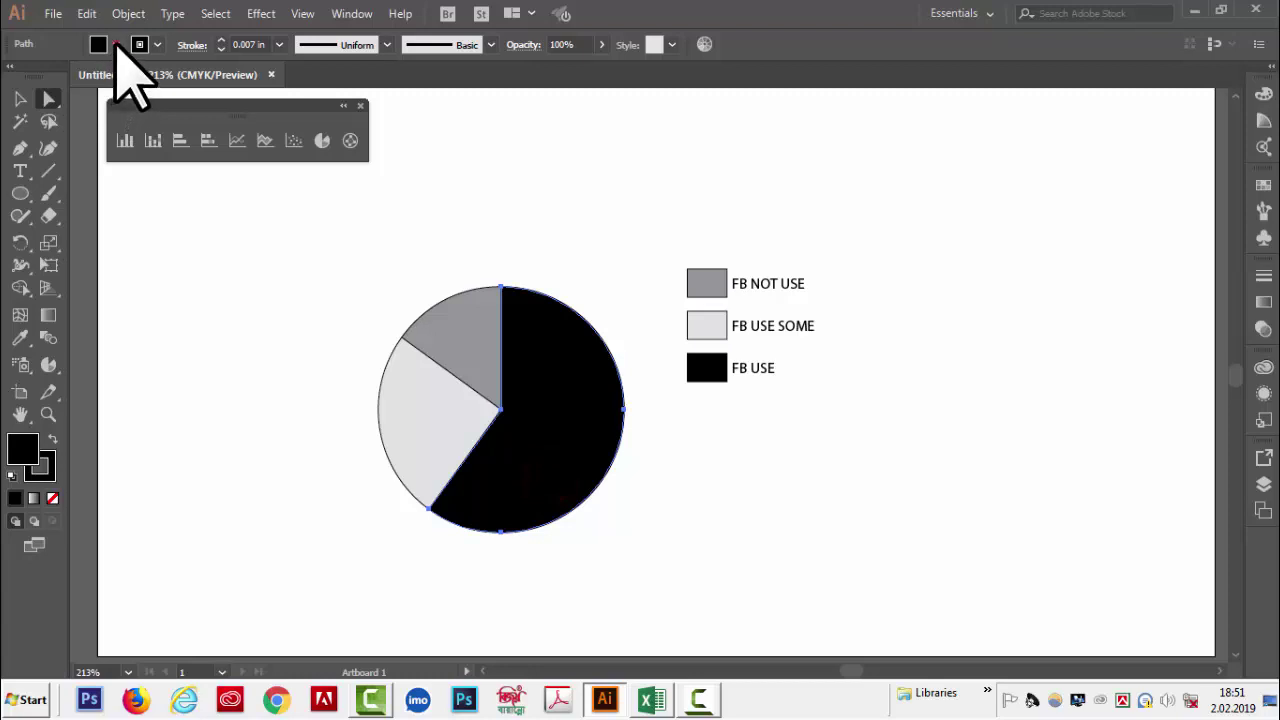
# - Try a red fill on the black slice, discard it, and select the whole chart and legend
pyautogui.click(116, 44)
pyautogui.click(68, 73)
pyautogui.press('Escape')
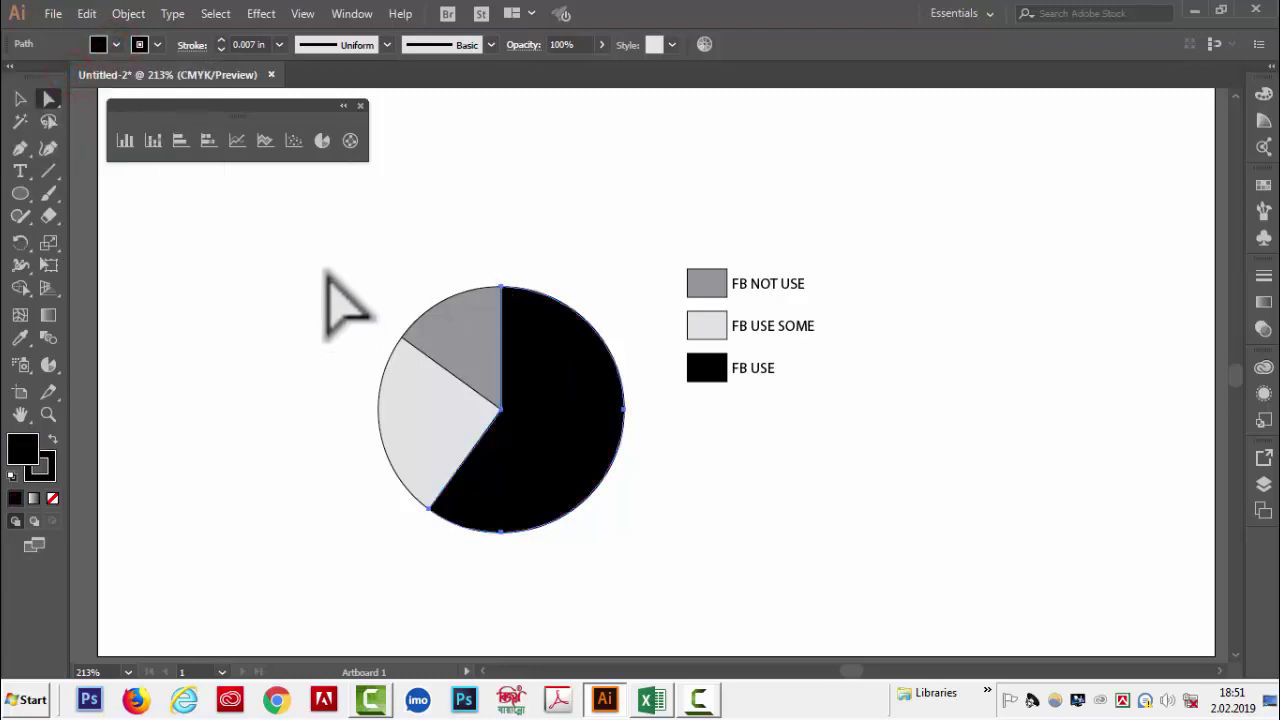
pyautogui.click(20, 98)
pyautogui.moveTo(314, 229); pyautogui.dragTo(903, 537)
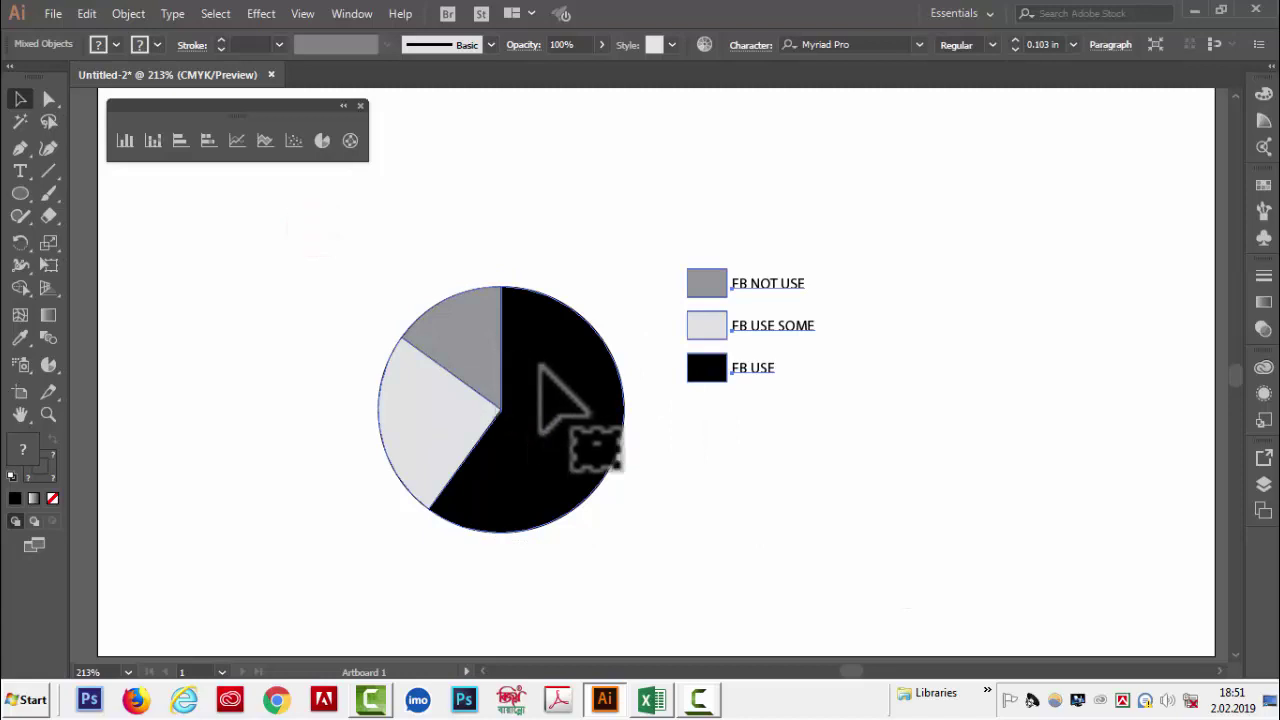
pyautogui.rightClick(539, 365)
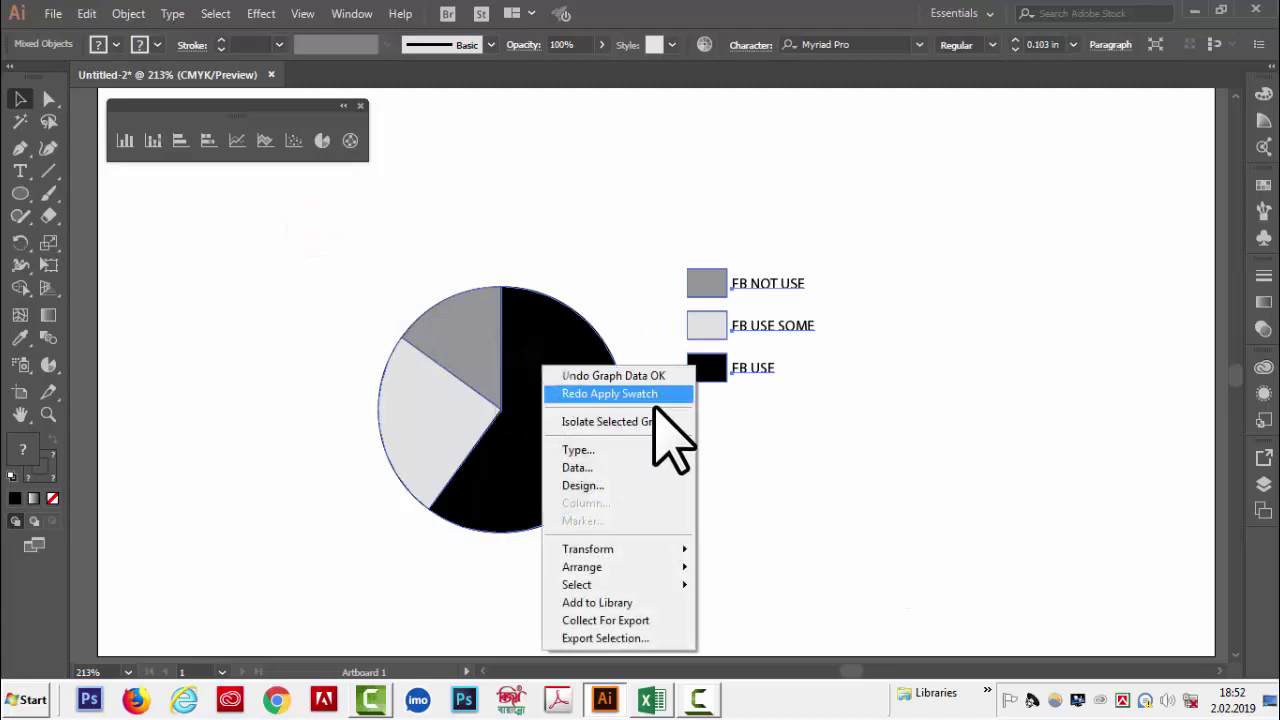
pyautogui.click(577, 467)
pyautogui.moveTo(1030, 146); pyautogui.dragTo(998, 162)
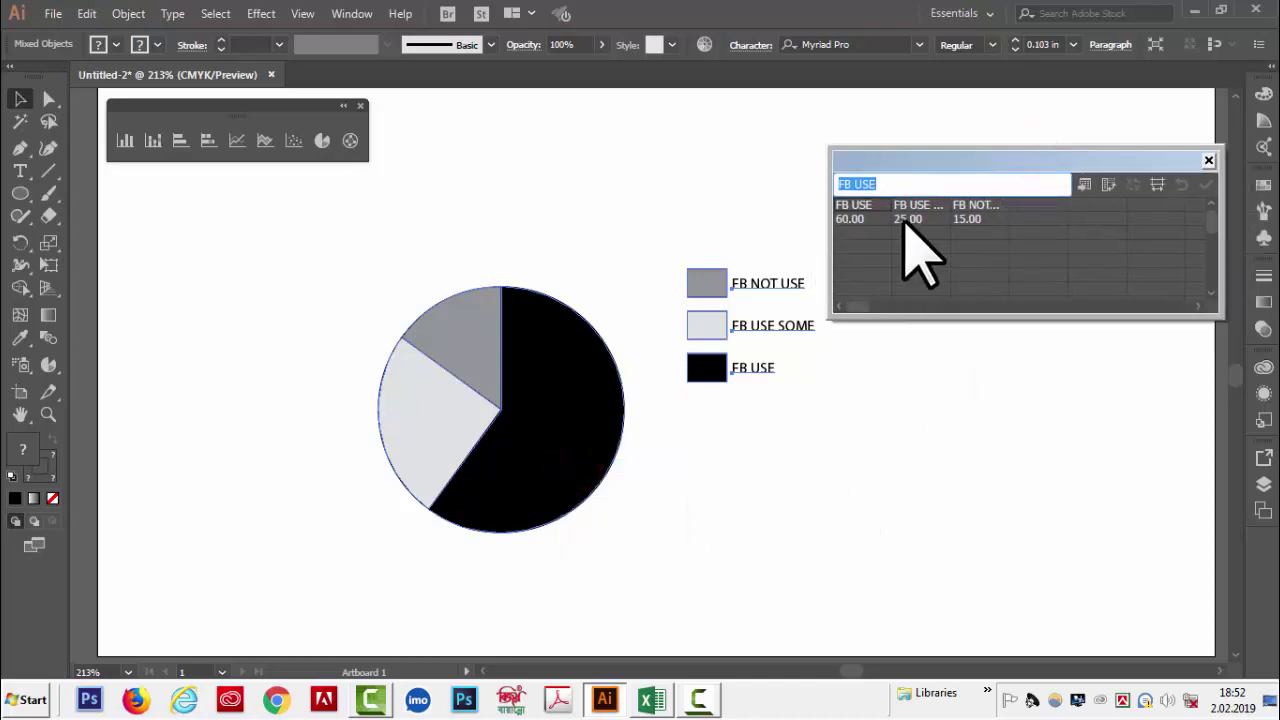
pyautogui.moveTo(1106, 163); pyautogui.dragTo(1091, 145)
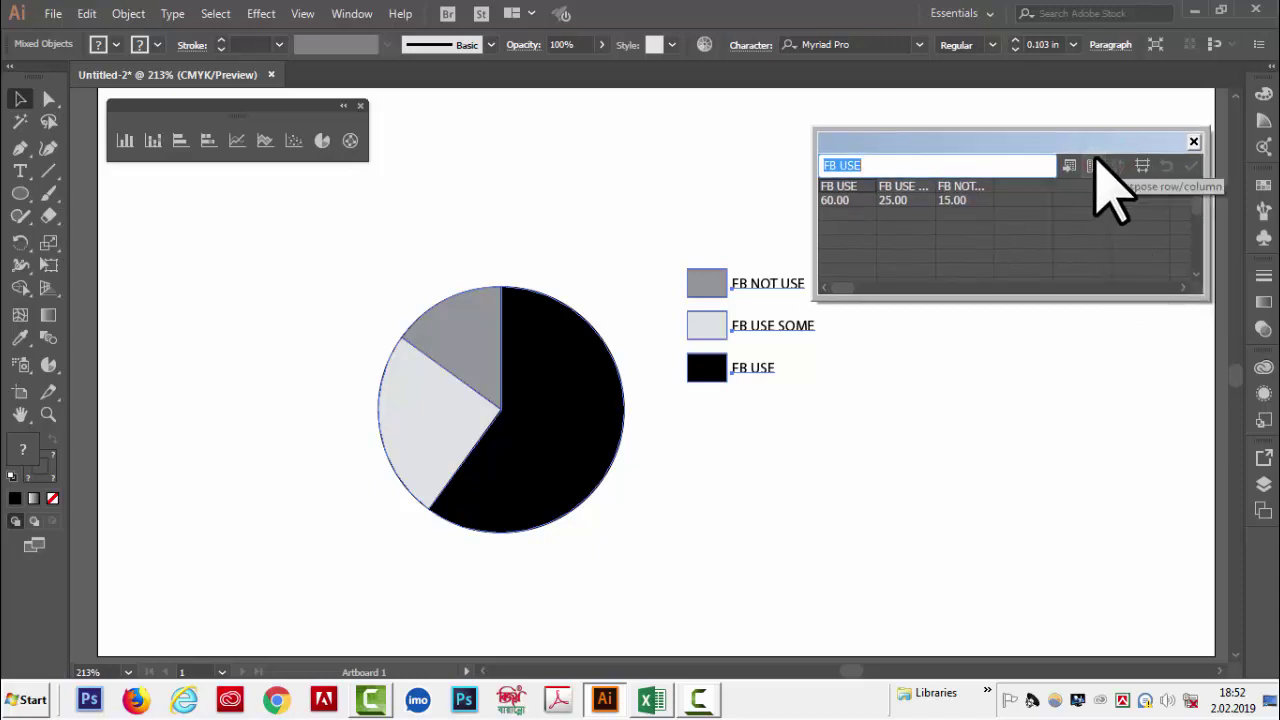
pyautogui.click(1093, 165)
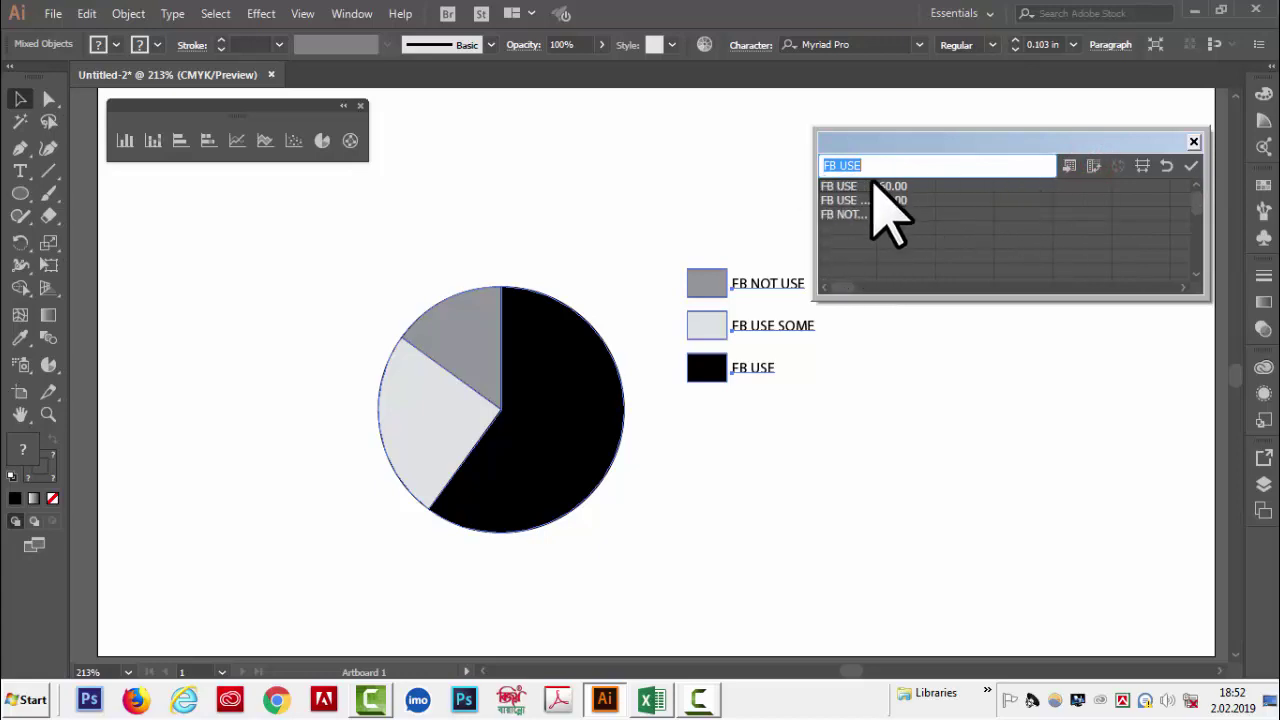
pyautogui.click(1192, 166)
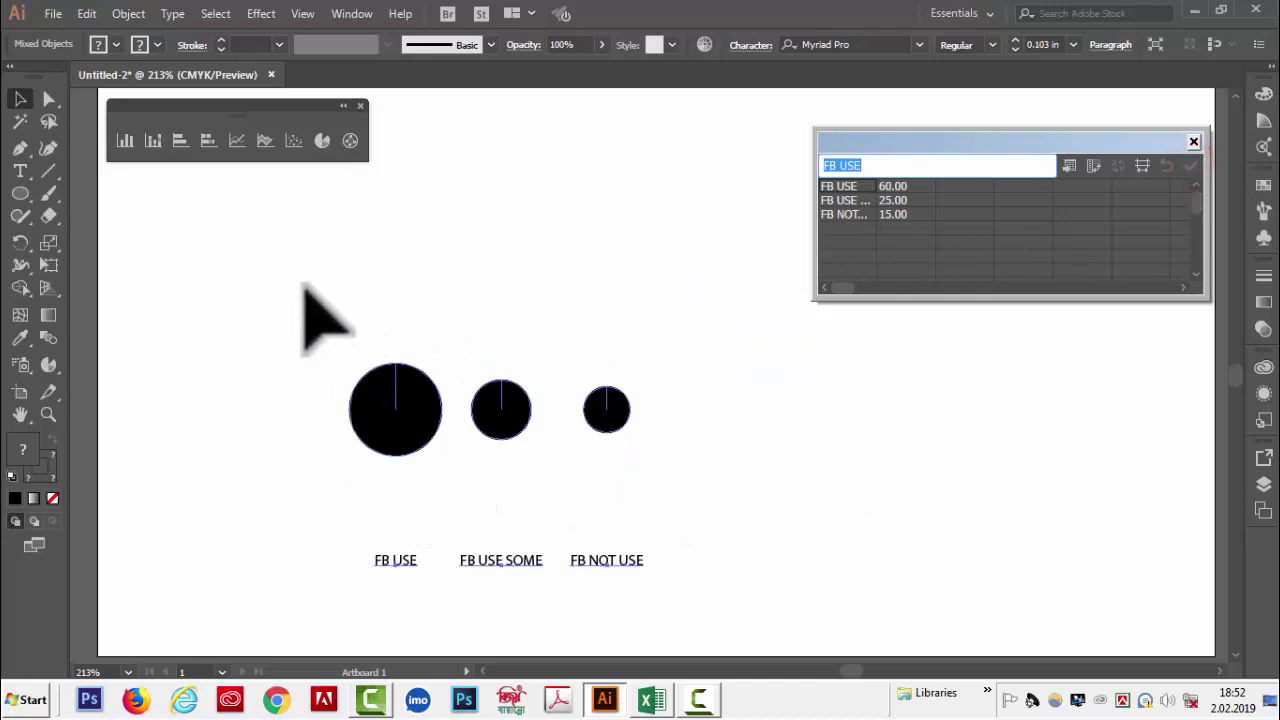
pyautogui.click(335, 355)
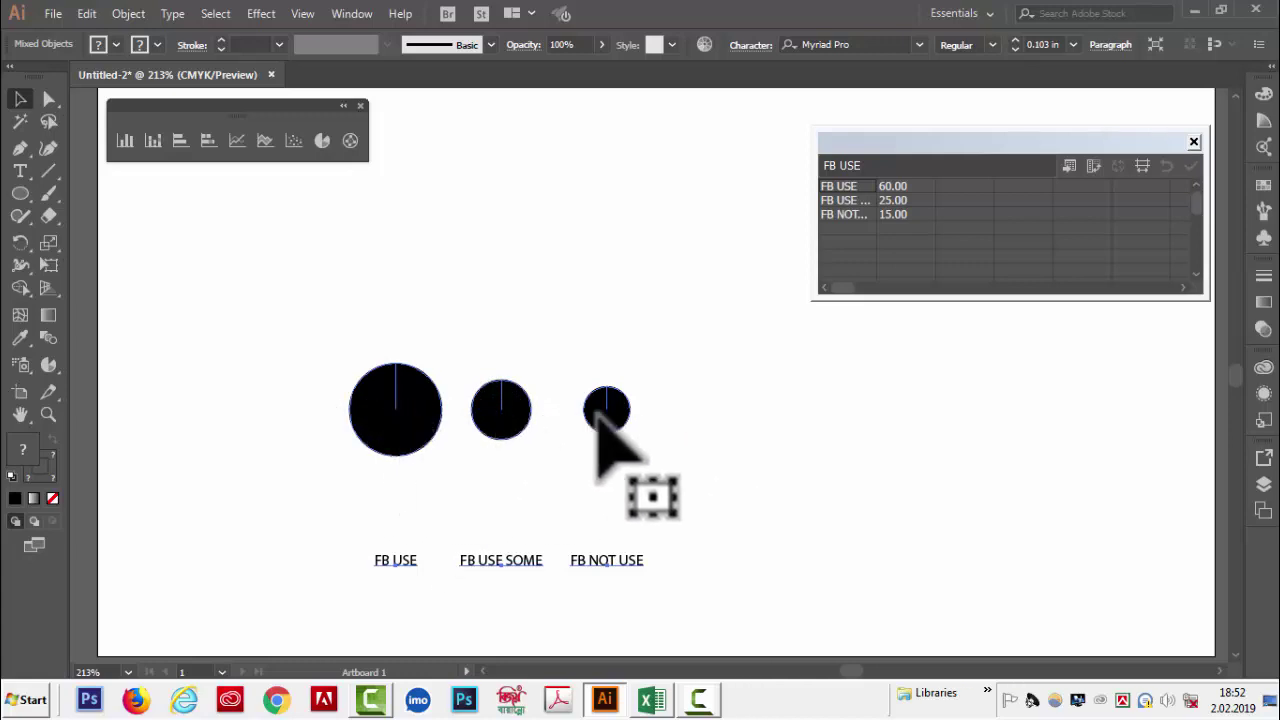
pyautogui.click(1093, 166)
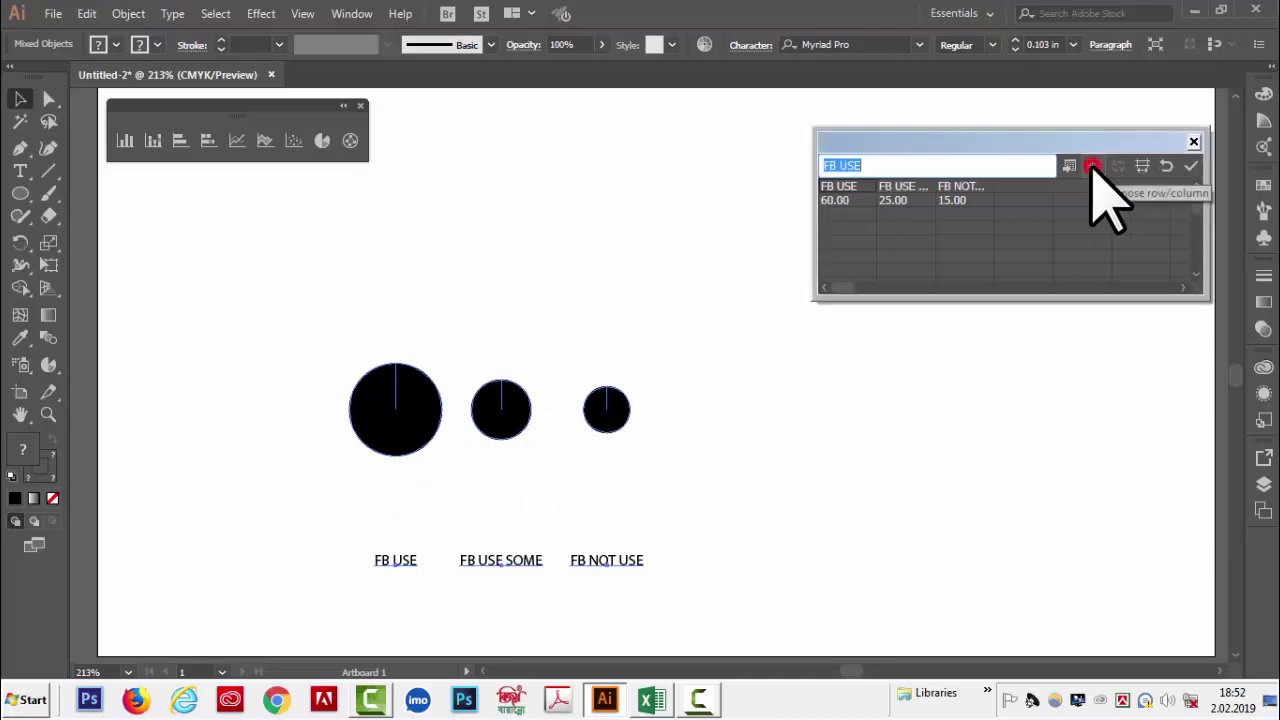
pyautogui.click(1190, 166)
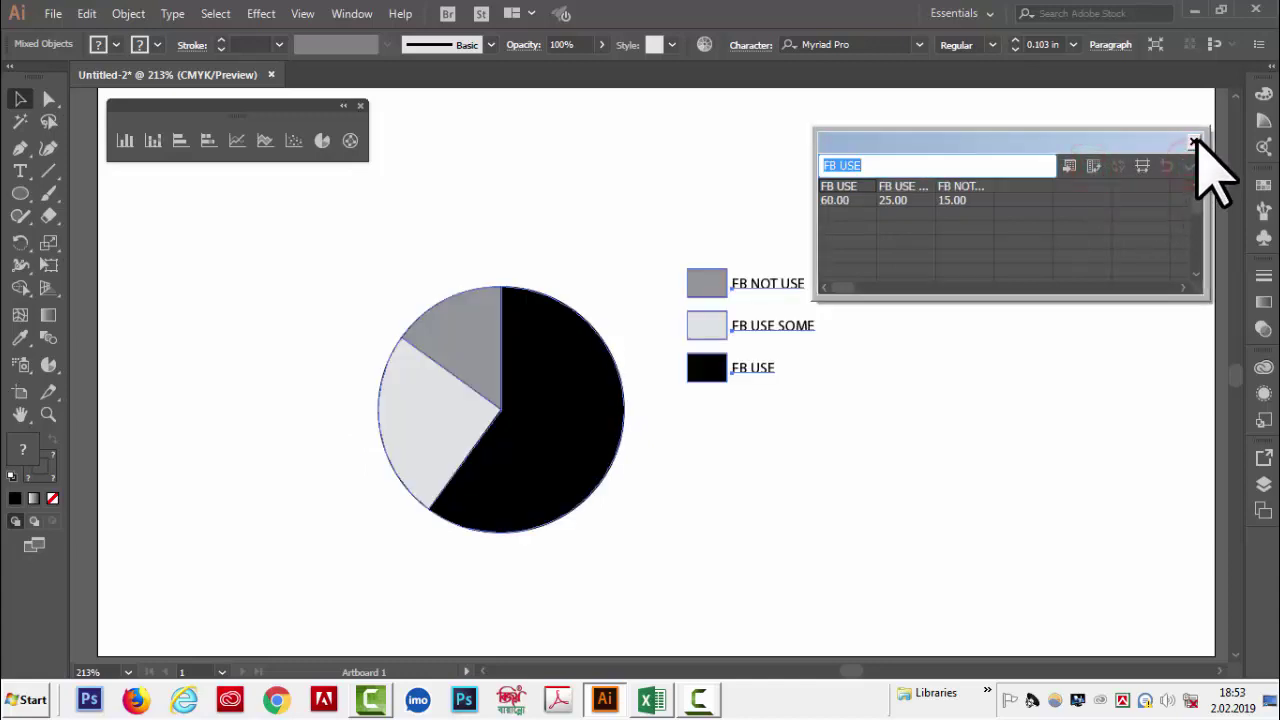
# - Close Graph Data and set the Pie Graph options legend to Legends in Wedges
pyautogui.click(1195, 141)
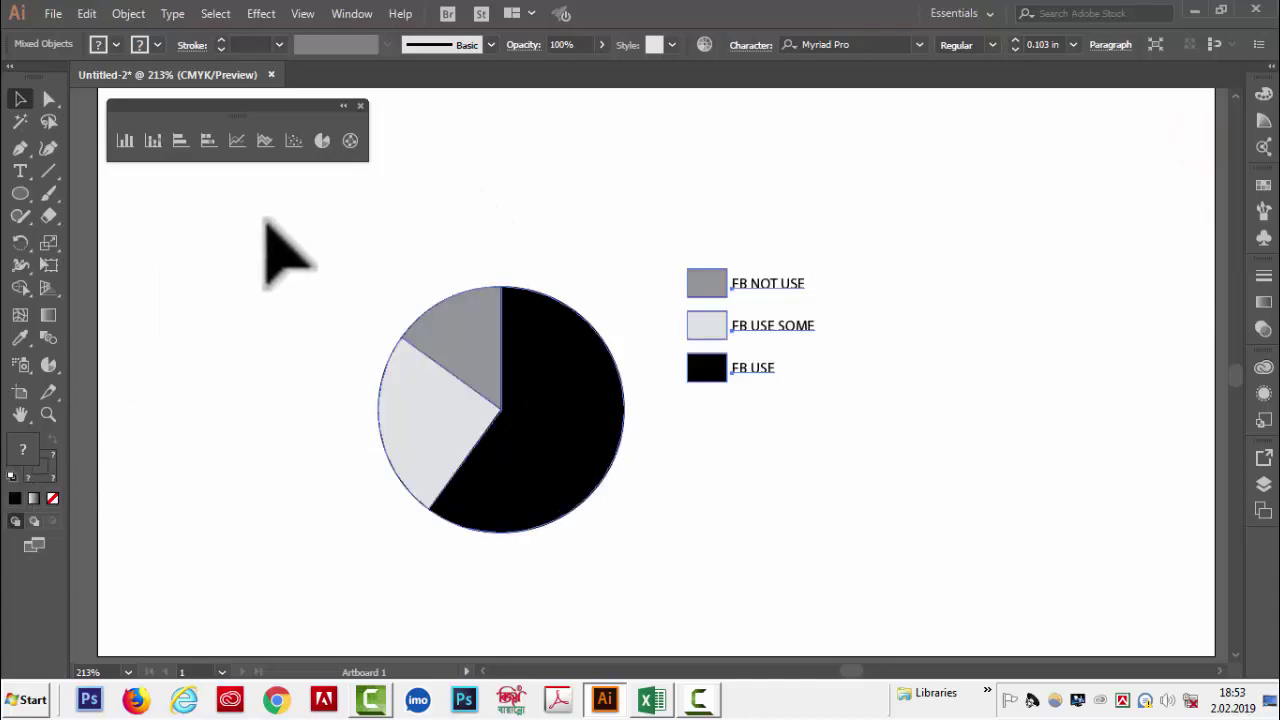
pyautogui.doubleClick(321, 140)
pyautogui.moveTo(362, 128); pyautogui.dragTo(1010, 115)
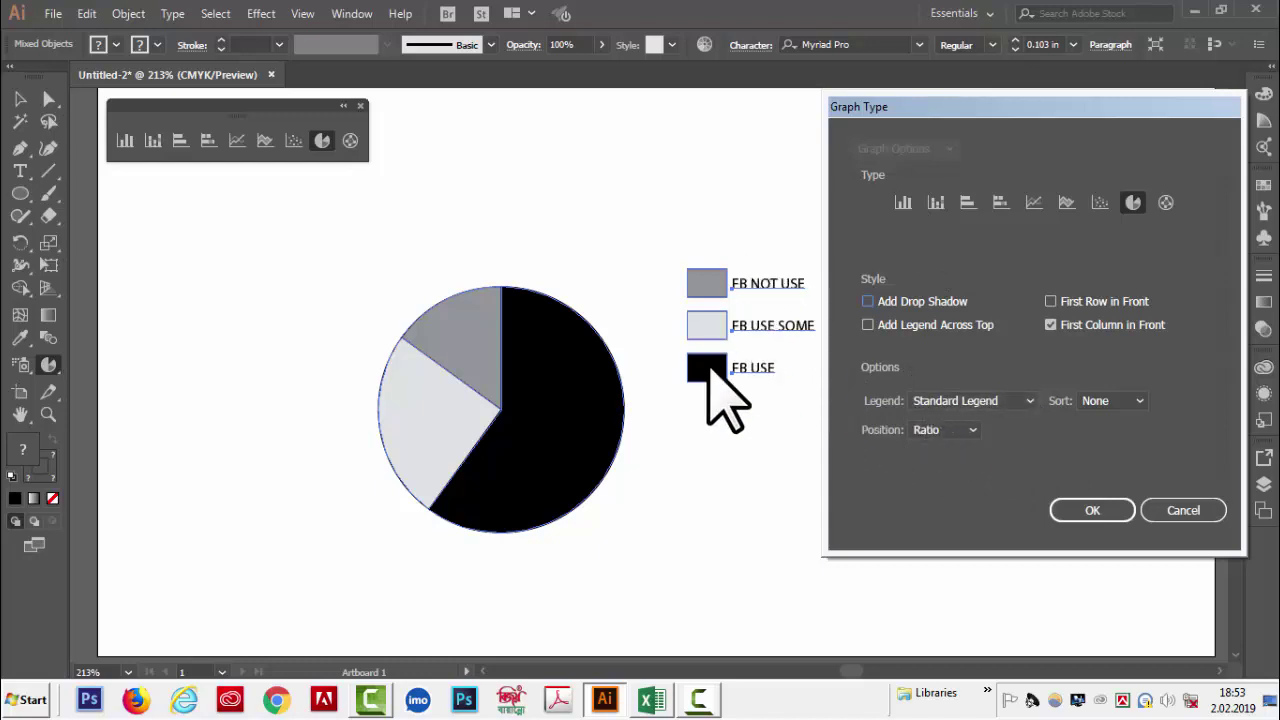
pyautogui.click(1031, 400)
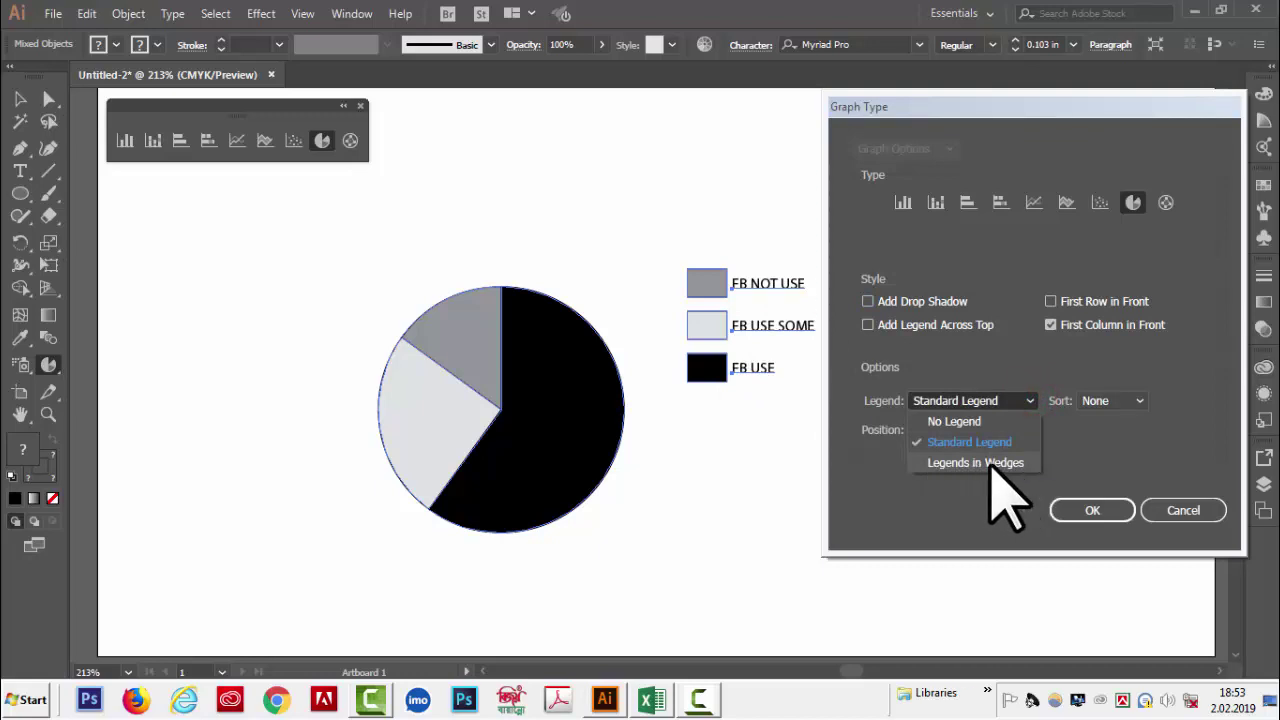
pyautogui.click(990, 463)
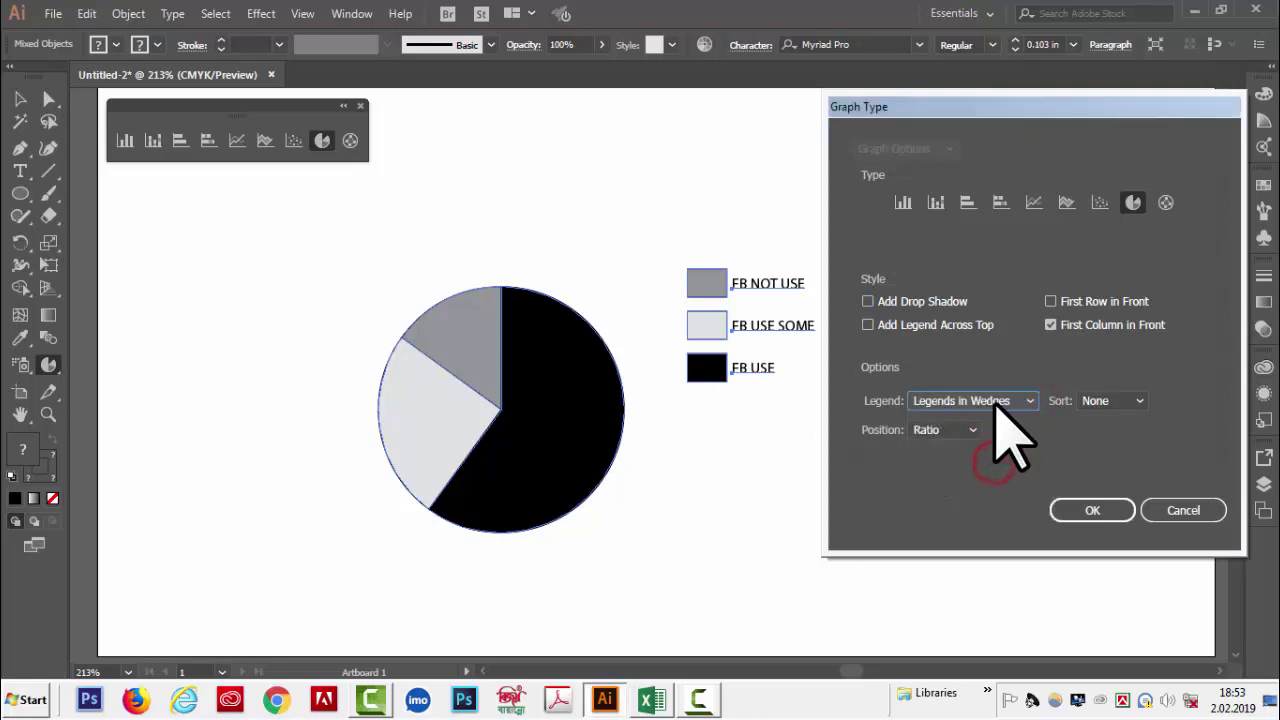
pyautogui.click(1094, 510)
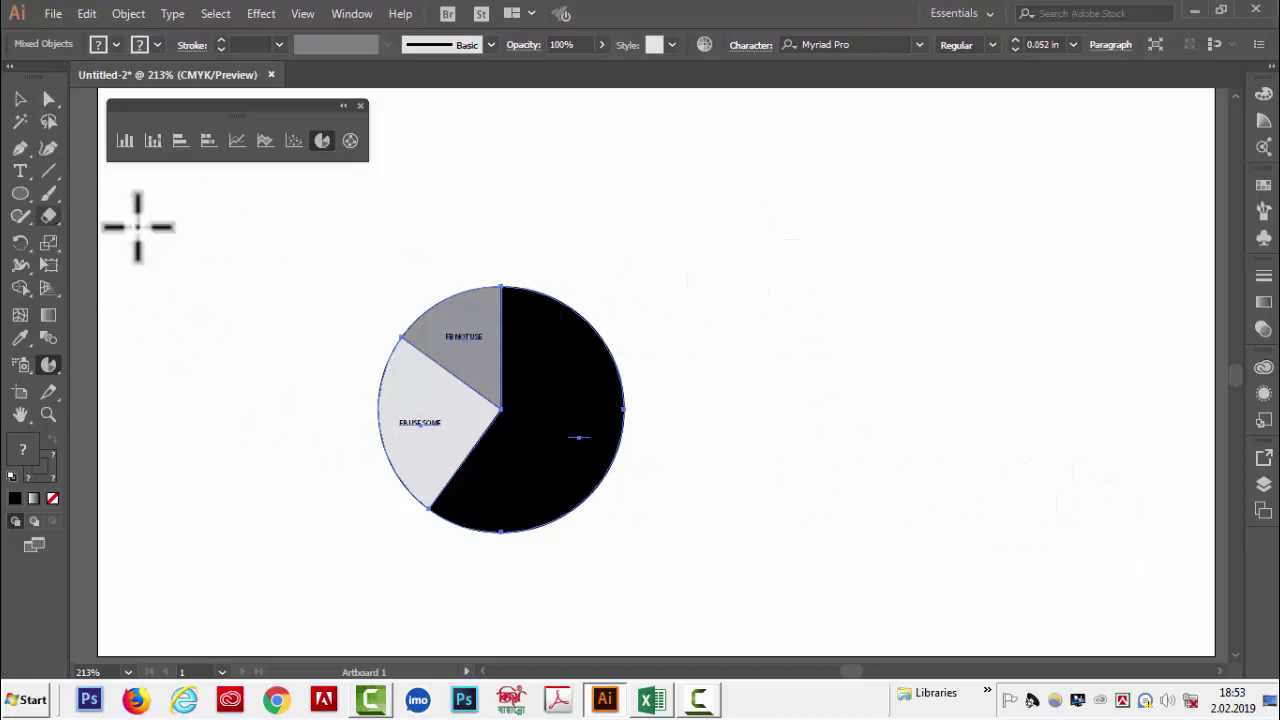
# - Select the whole pie, then direct-select only the FB NOT USE label in the grey wedge
pyautogui.click(20, 99)
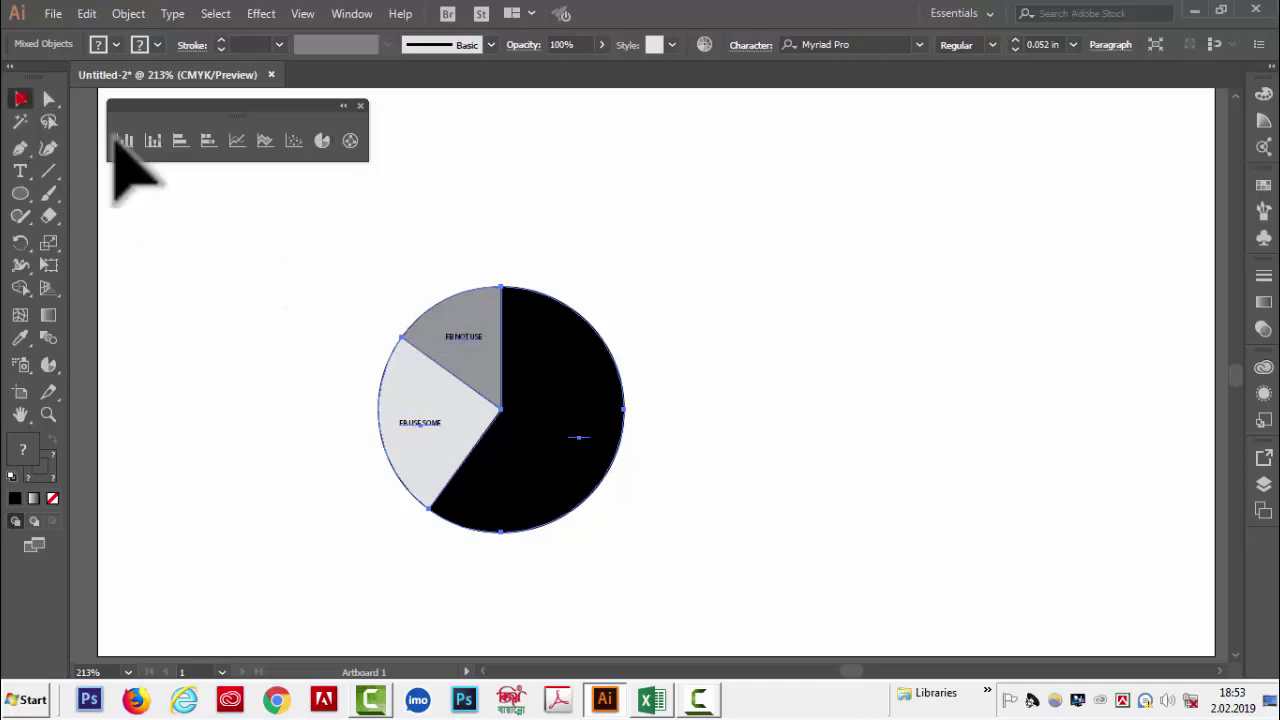
pyautogui.moveTo(377, 275); pyautogui.dragTo(858, 610)
pyautogui.click(49, 98)
pyautogui.click(600, 206)
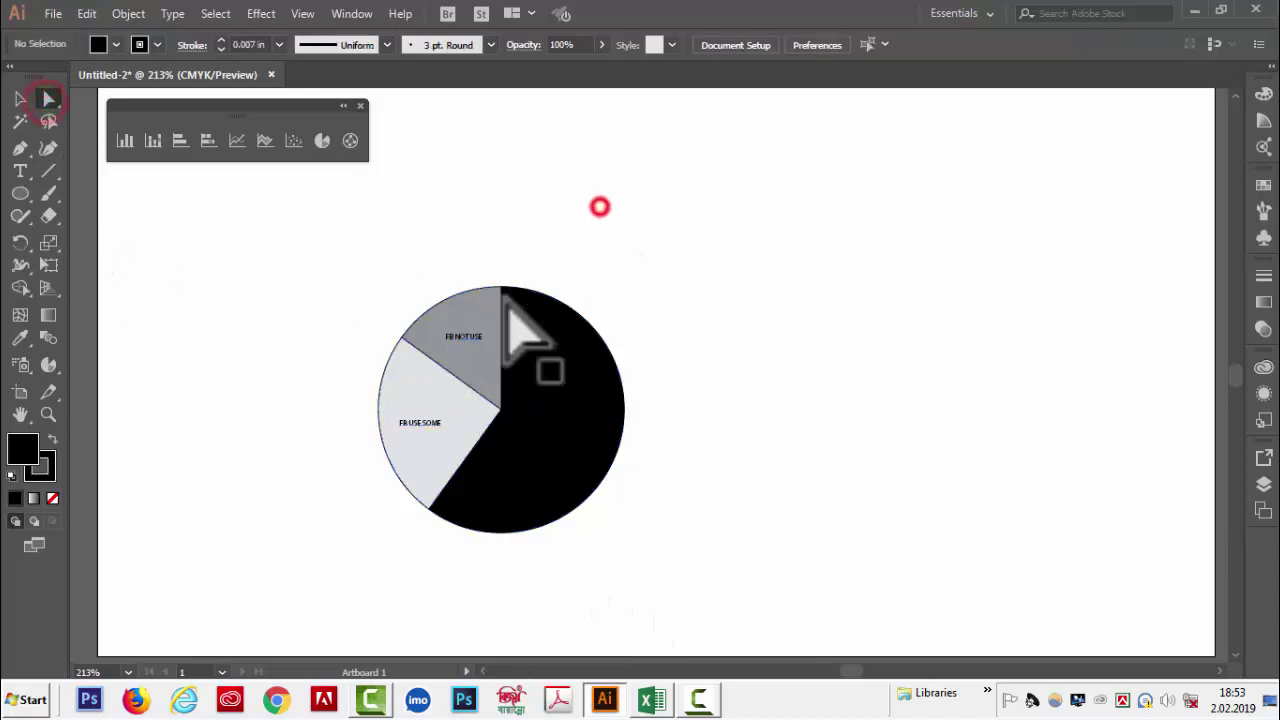
pyautogui.click(463, 337)
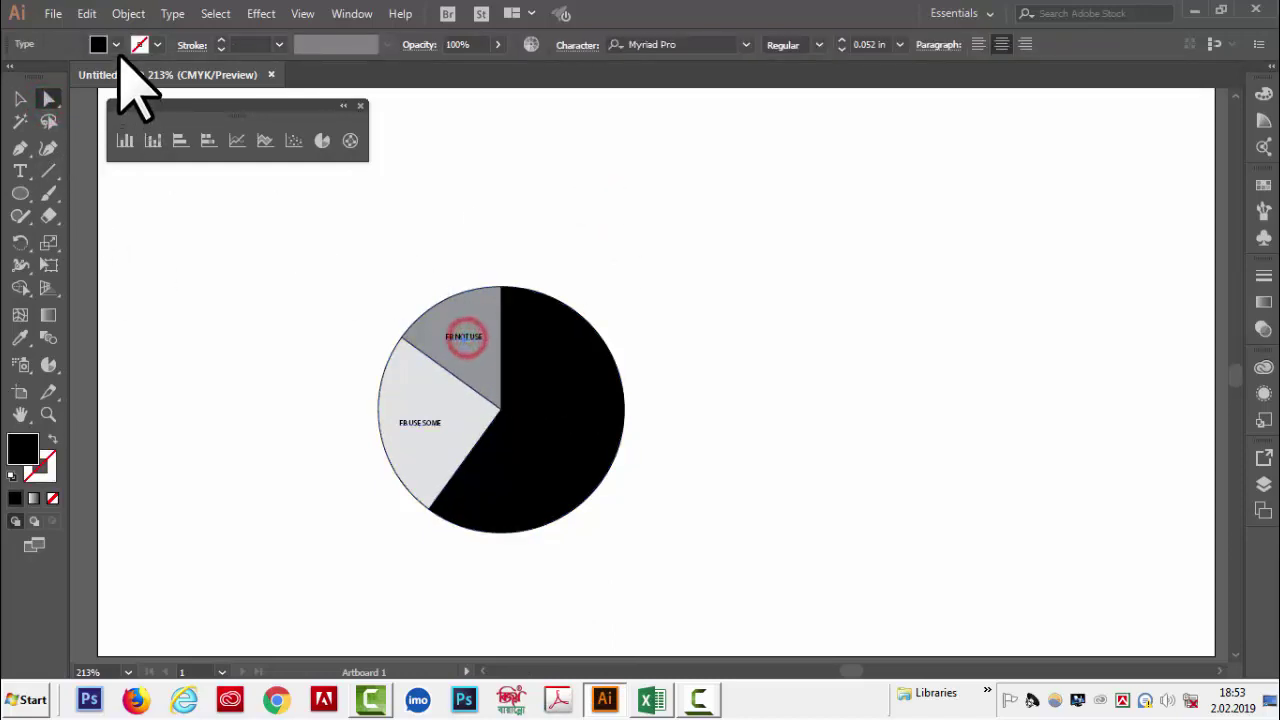
# - Fill the FB NOT USE label with the white swatch
pyautogui.click(116, 44)
pyautogui.click(40, 77)
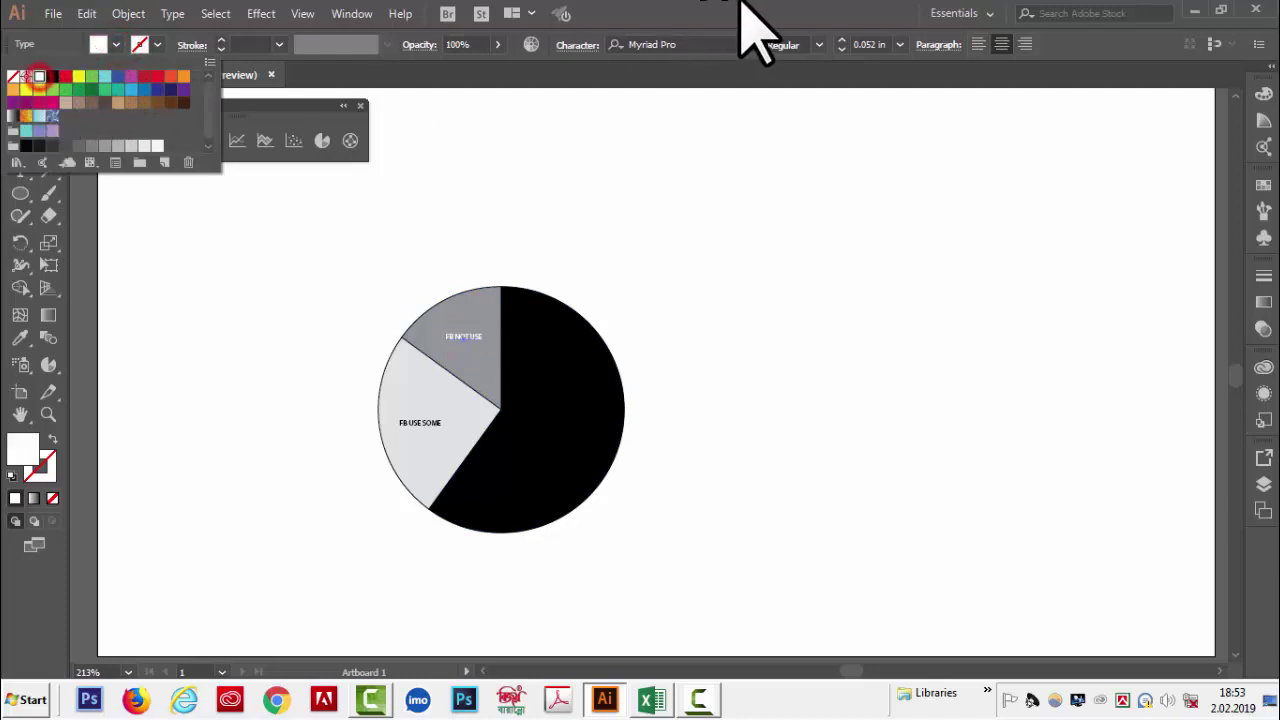
pyautogui.click(745, 8)
# - Select the other wedge labels and set the labels' text size to 0.1 in
pyautogui.click(410, 420)
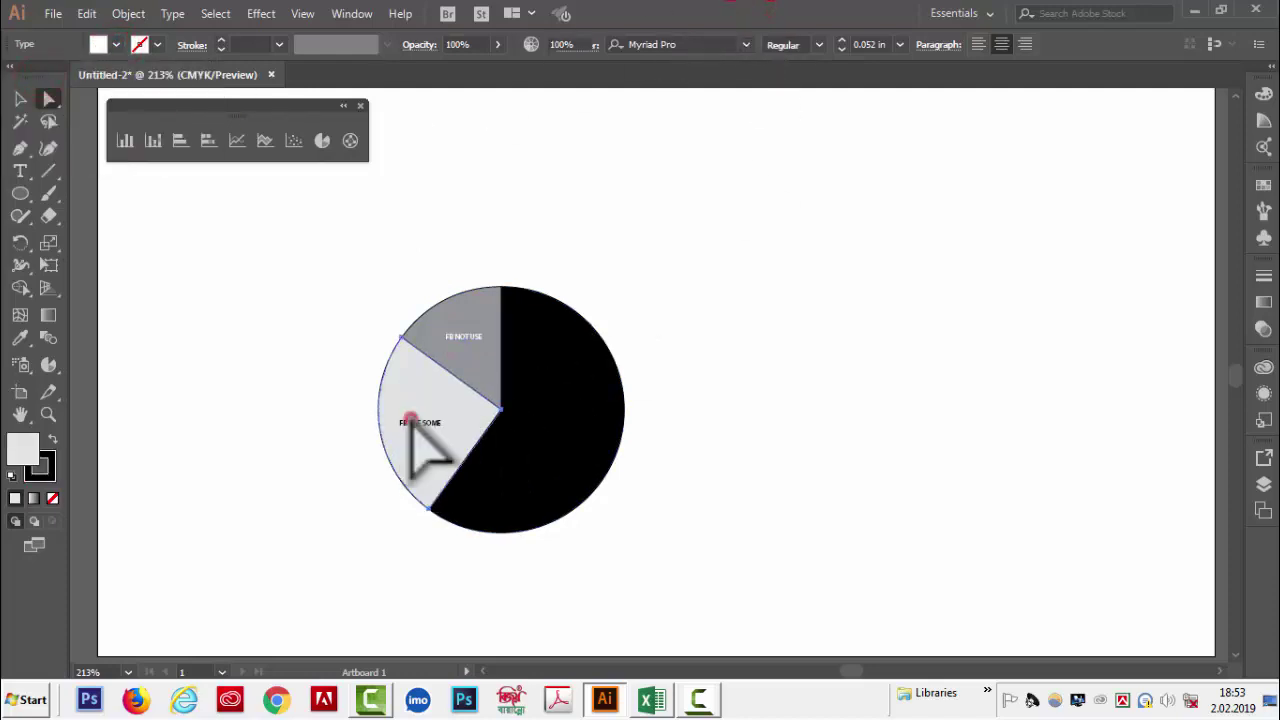
pyautogui.click(460, 337)
pyautogui.click(434, 422)
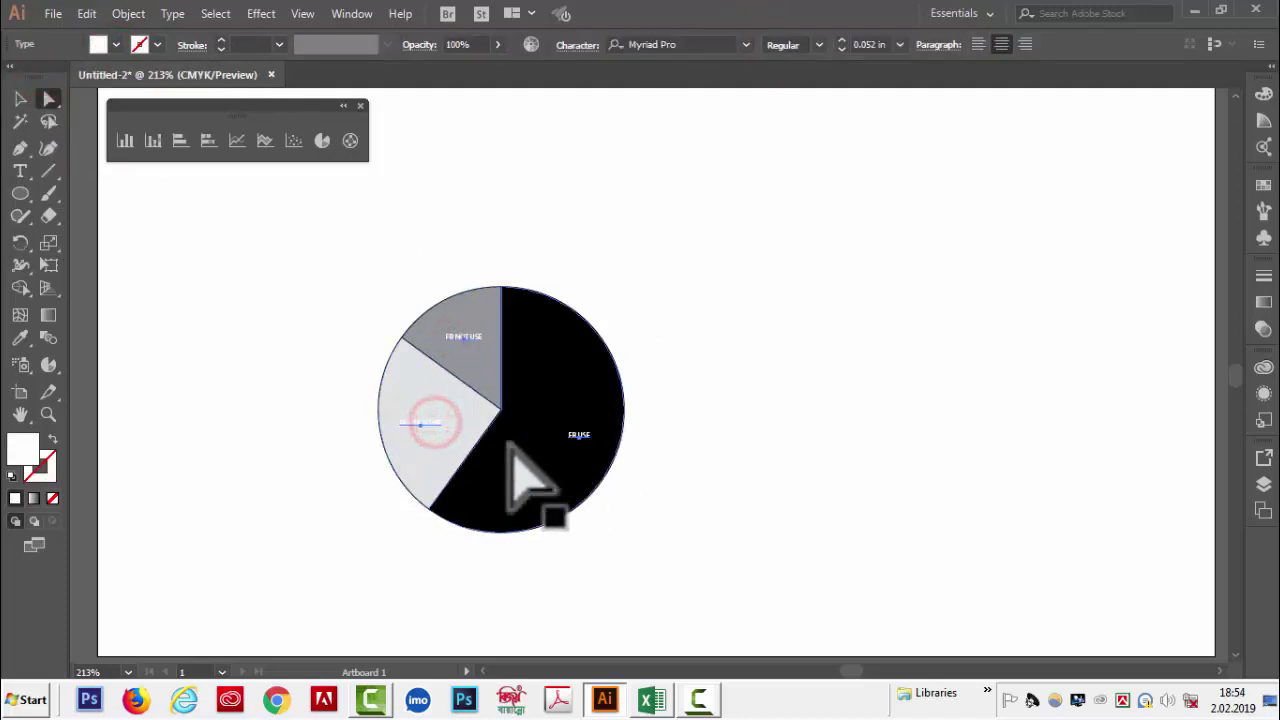
pyautogui.click(900, 45)
pyautogui.click(926, 90)
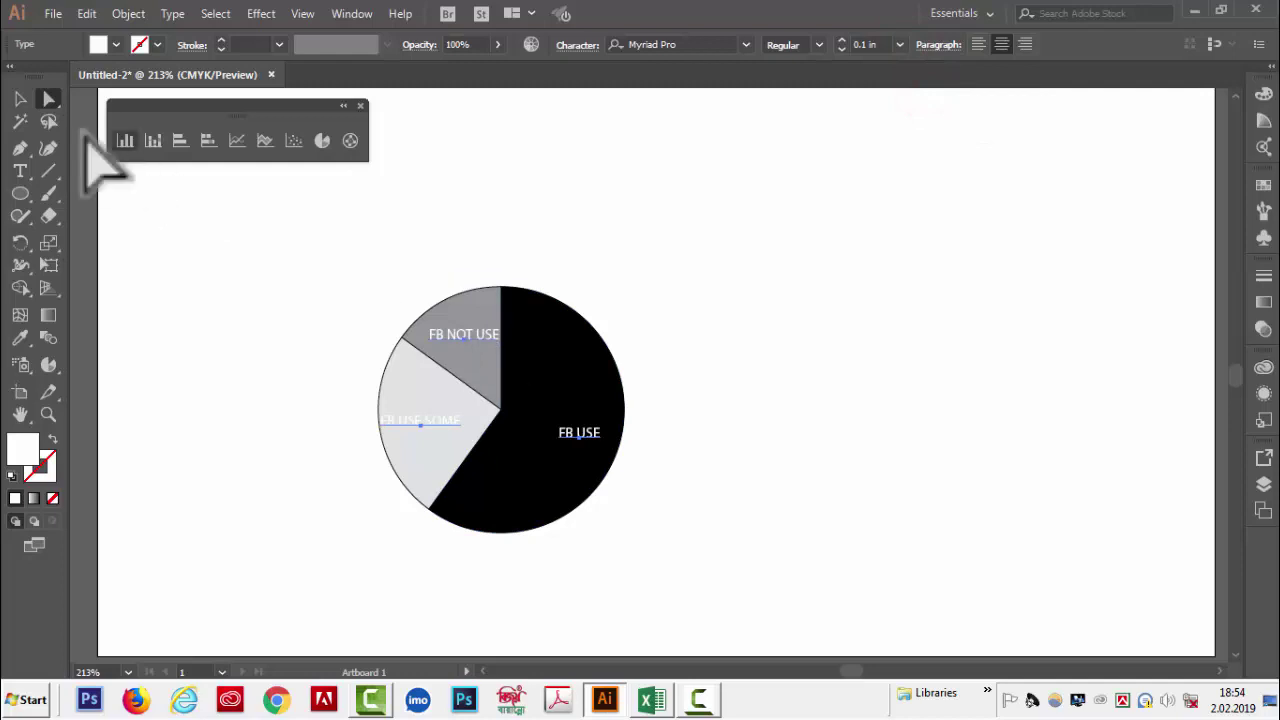
pyautogui.click(20, 98)
pyautogui.click(343, 334)
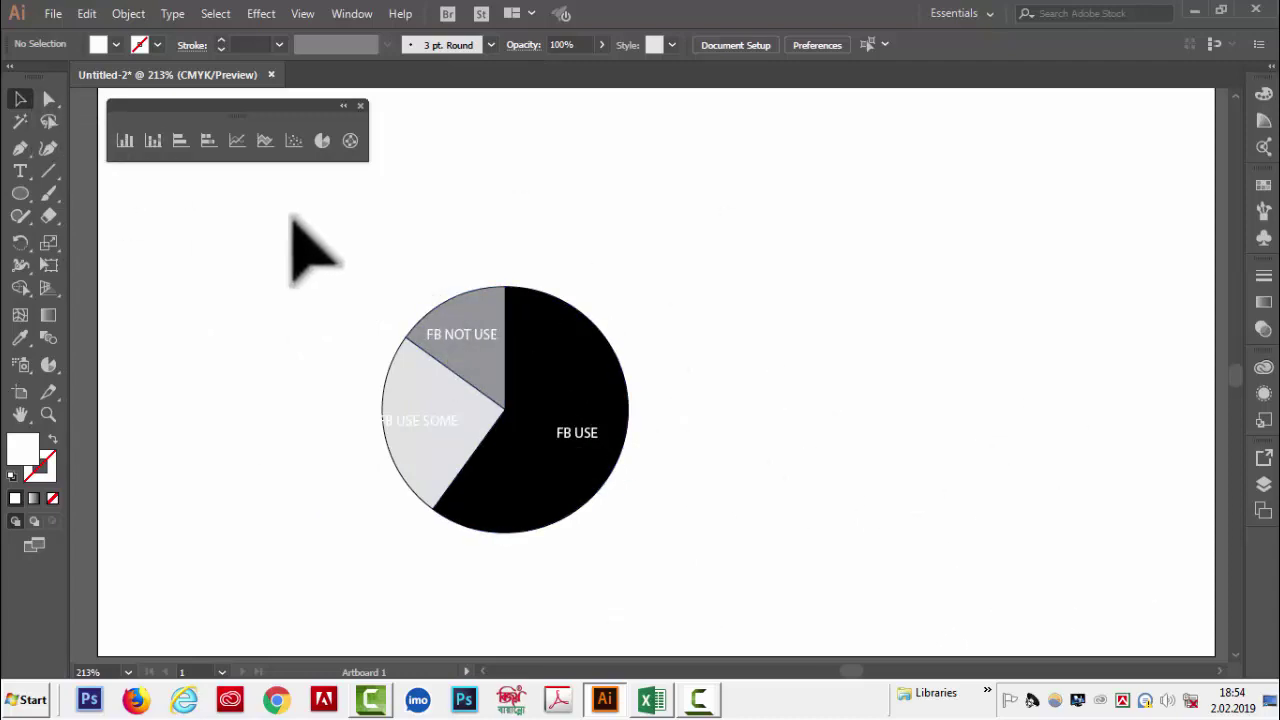
# - Alt-drag a copy of the pie chart, moving the original upper left and the copy to centre
pyautogui.click(594, 407)
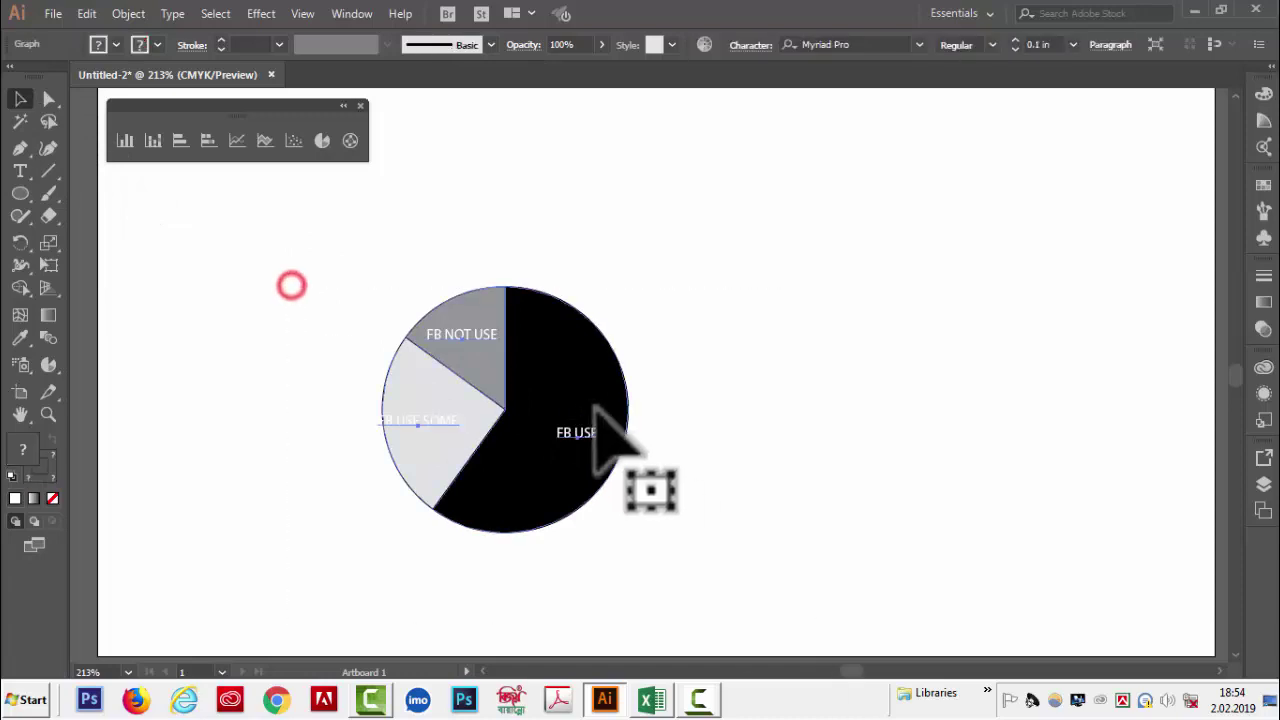
pyautogui.moveTo(580, 392); pyautogui.dragTo(1105, 240)
pyautogui.click(366, 271)
pyautogui.moveTo(572, 390); pyautogui.dragTo(307, 298)
pyautogui.click(582, 411)
pyautogui.hscroll(2, 837, 271)
pyautogui.click(986, 234)
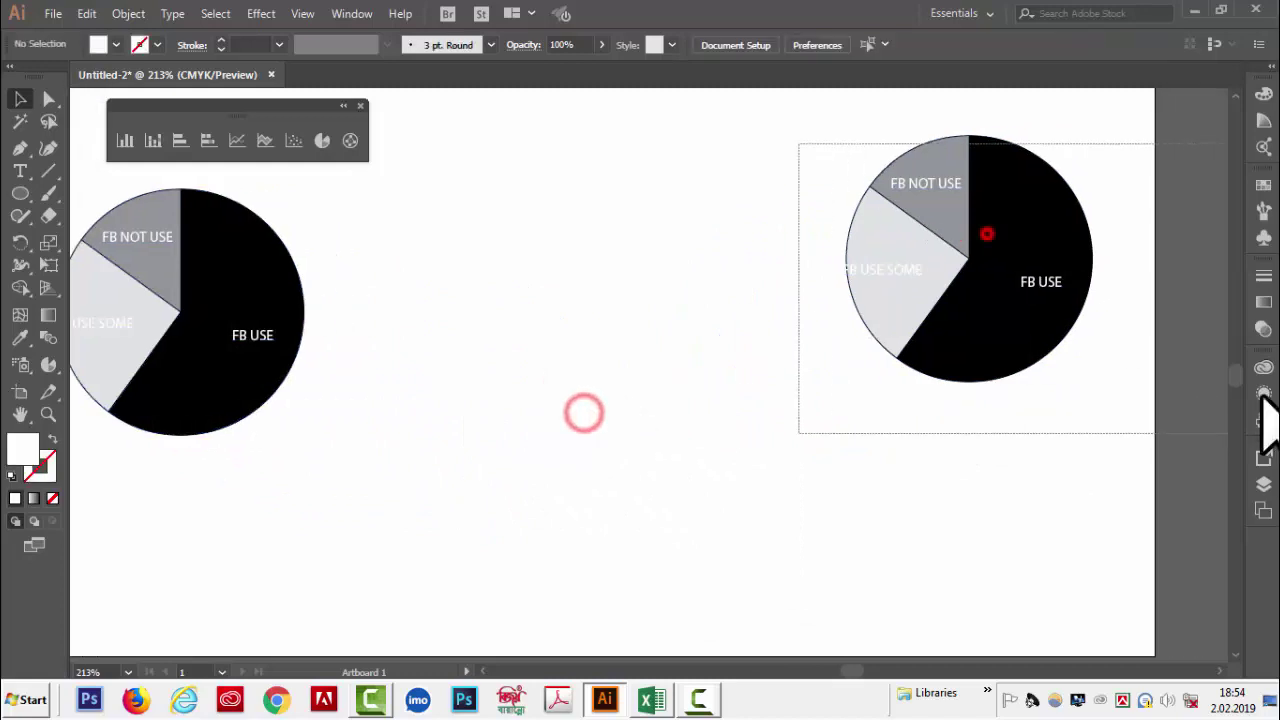
pyautogui.moveTo(1020, 250); pyautogui.dragTo(703, 377)
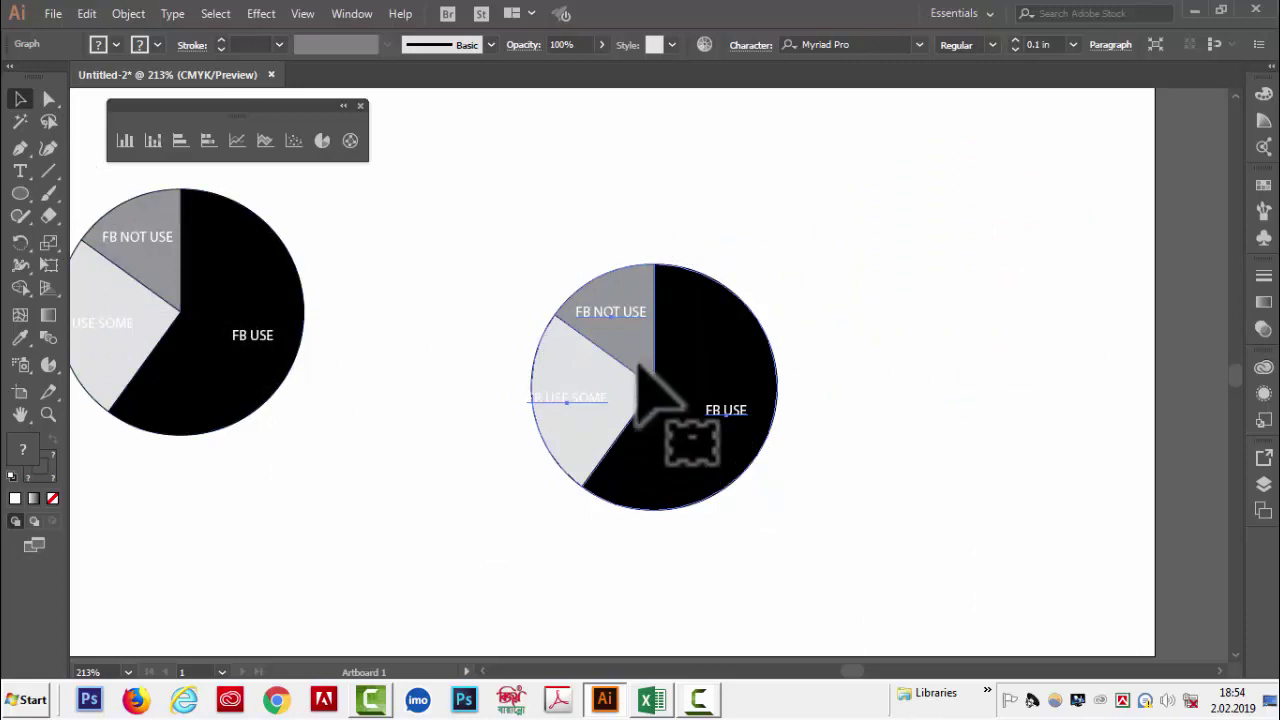
# - Ungroup the copied pie chart via Object > Ungroup, confirming the graph warning
pyautogui.click(88, 14)
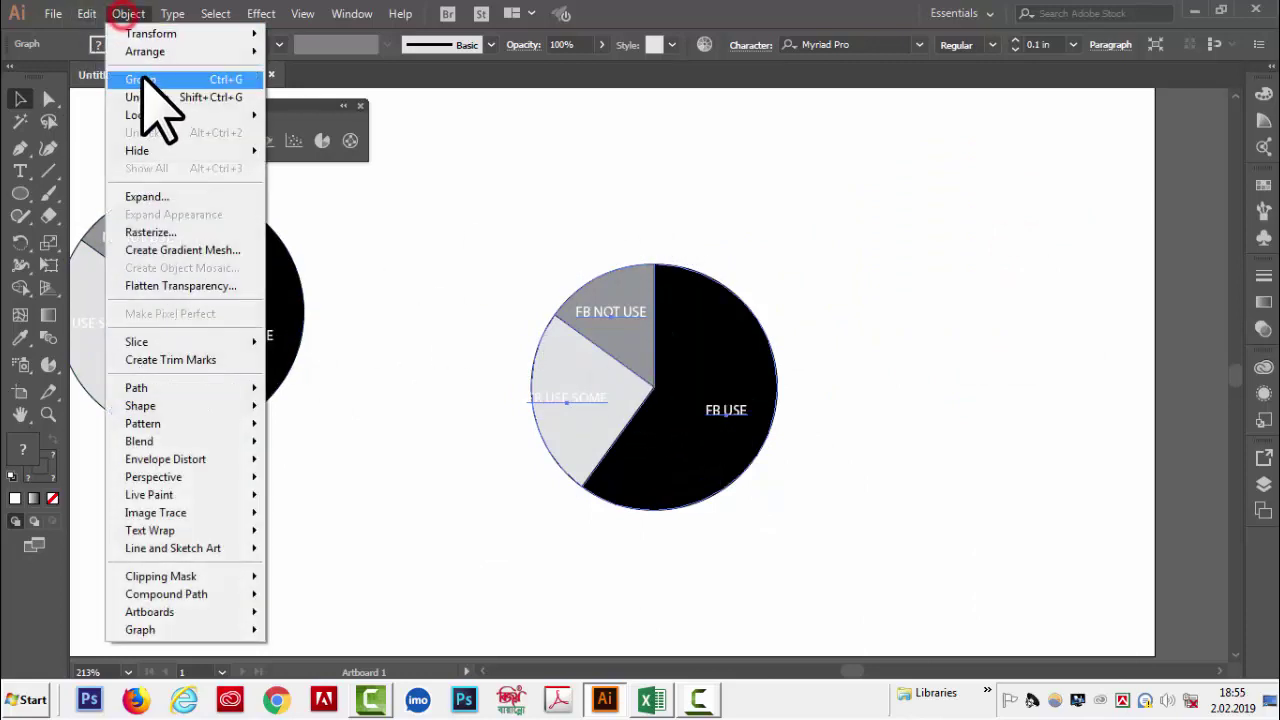
pyautogui.click(151, 100)
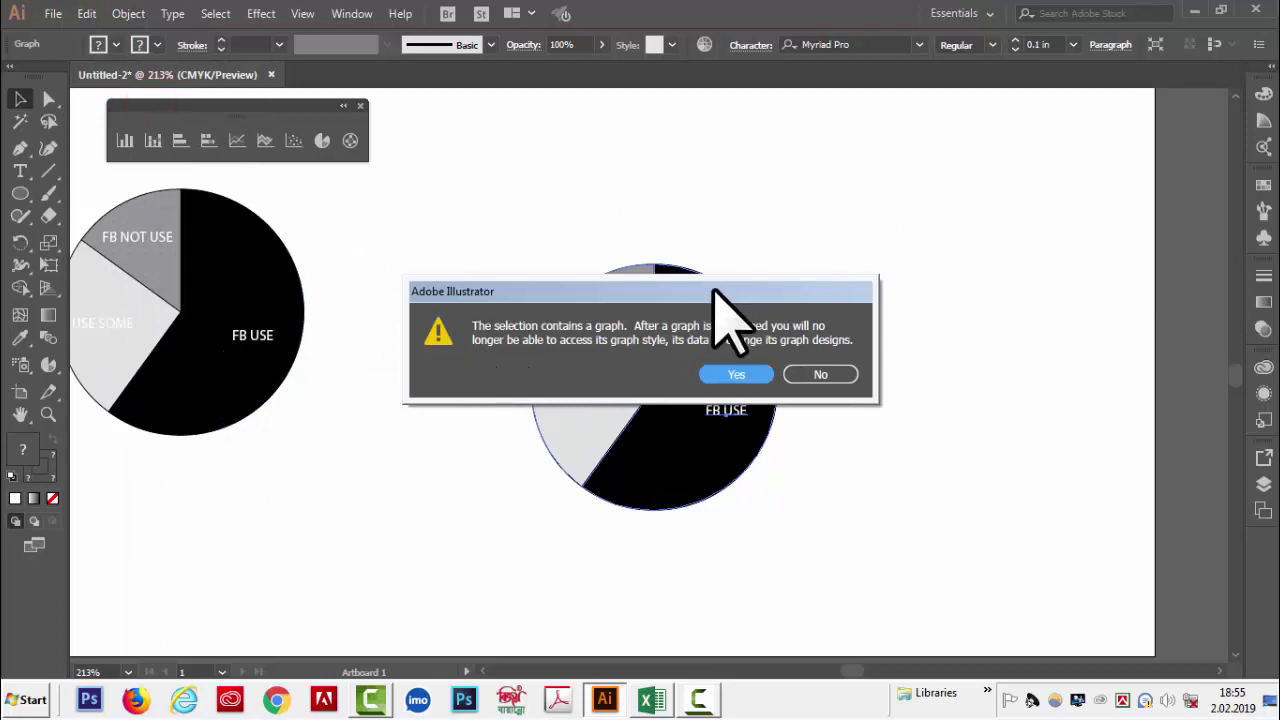
pyautogui.moveTo(714, 289); pyautogui.dragTo(924, 121)
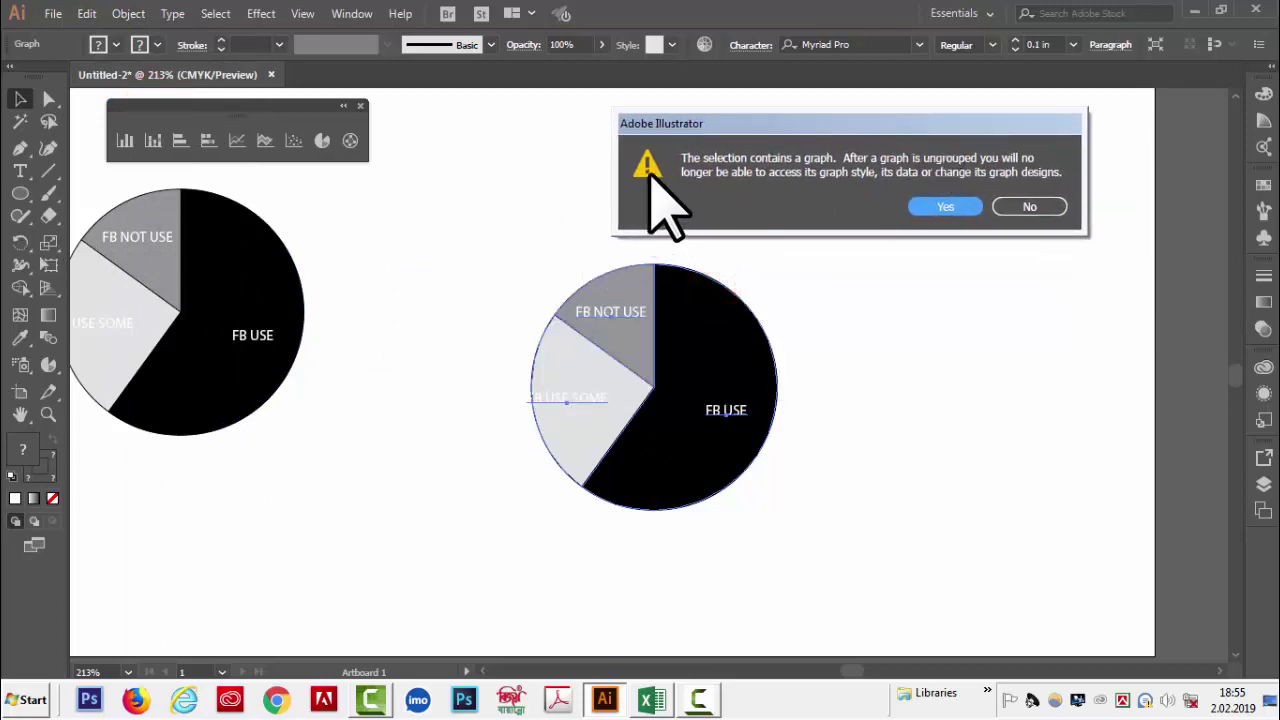
pyautogui.moveTo(841, 183); pyautogui.dragTo(720, 171)
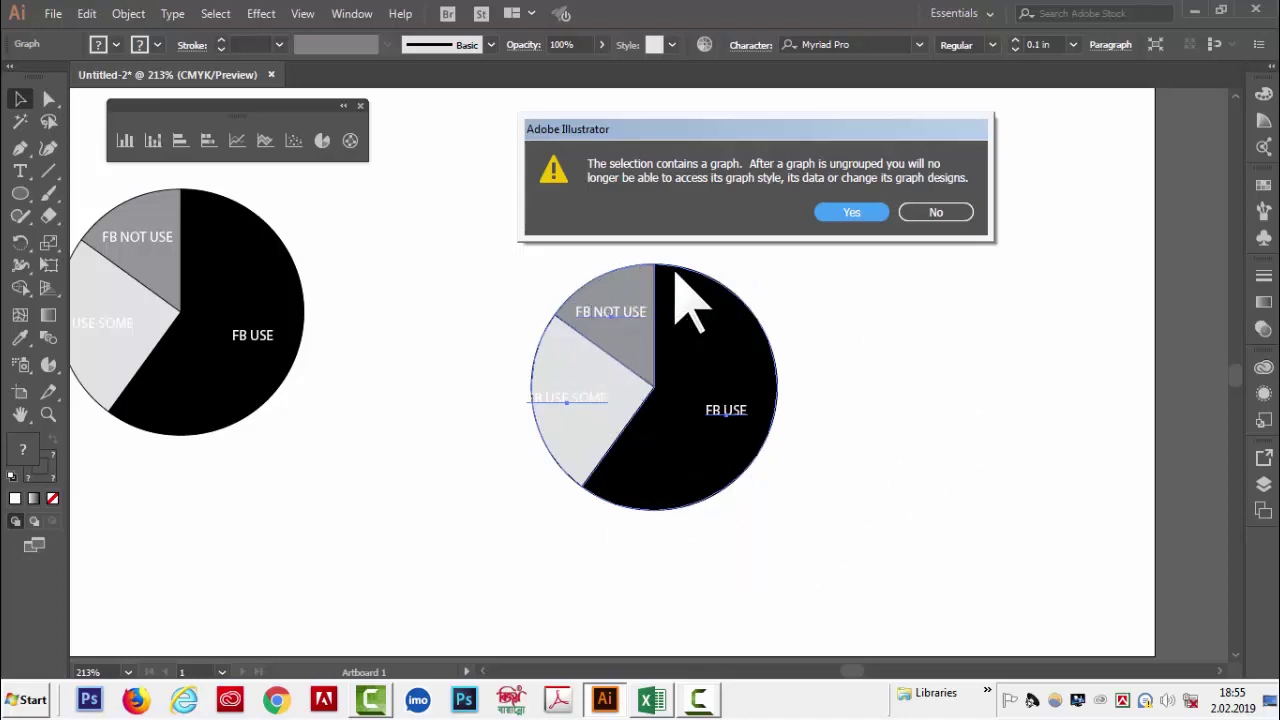
pyautogui.click(851, 212)
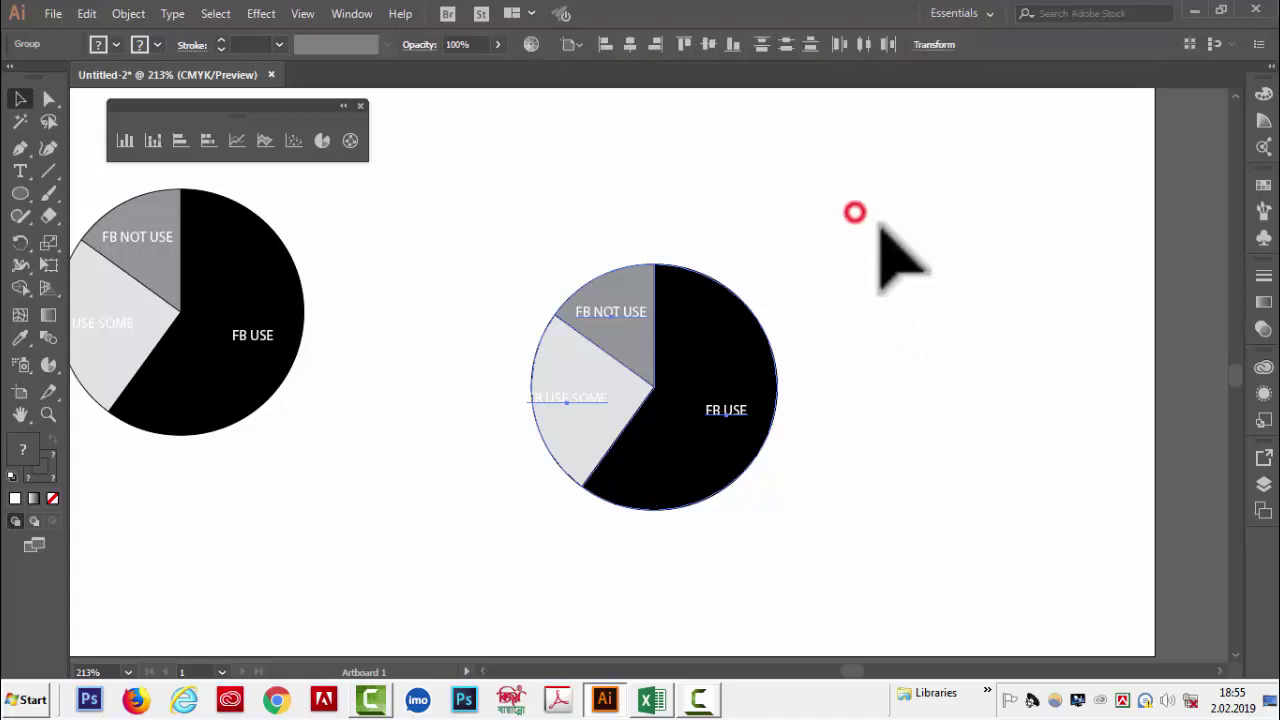
# - Ungroup the pie again from the right-click menu and reselect it with the Selection tool
pyautogui.rightClick(672, 342)
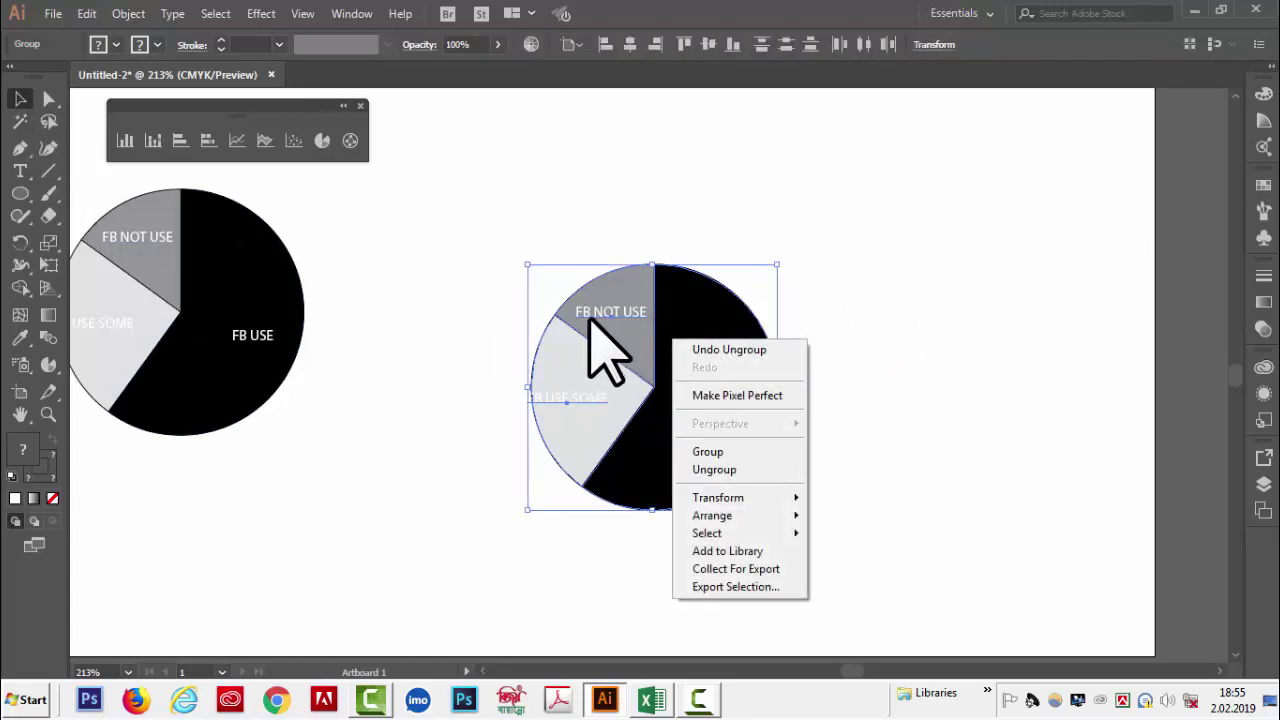
pyautogui.click(730, 466)
pyautogui.click(906, 326)
pyautogui.click(737, 340)
pyautogui.click(925, 336)
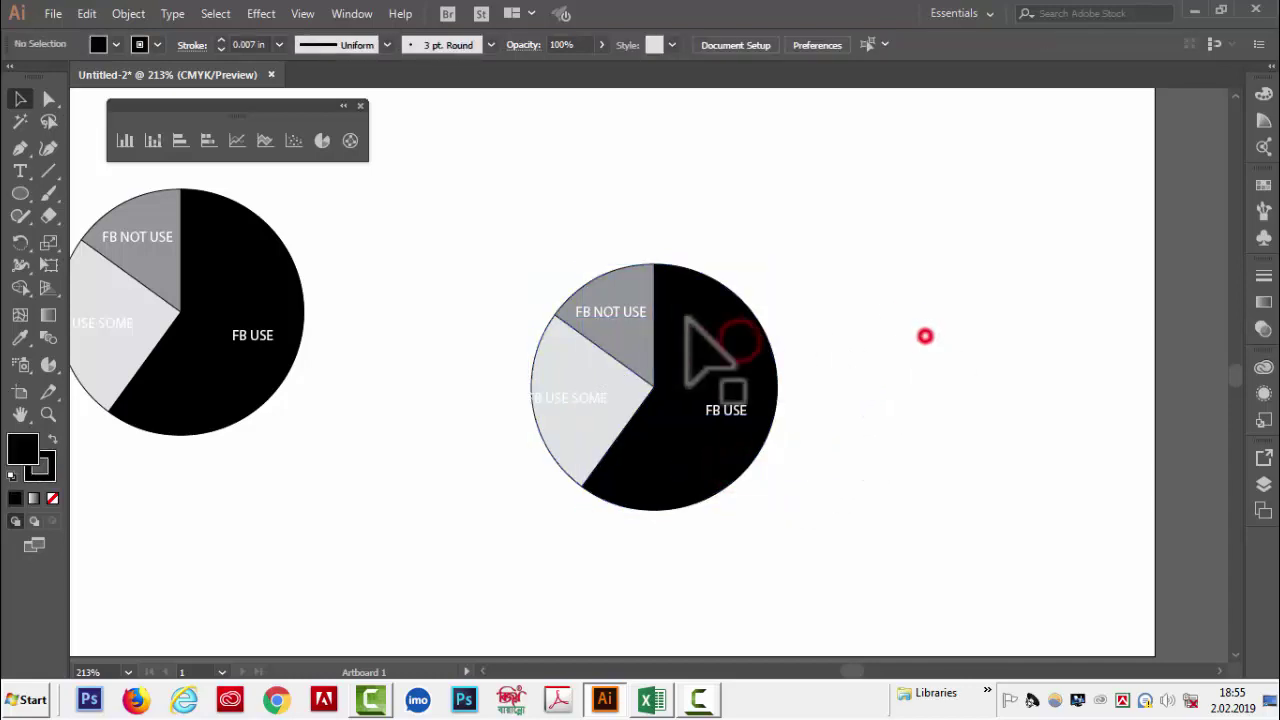
pyautogui.click(666, 329)
pyautogui.click(855, 332)
pyautogui.click(692, 331)
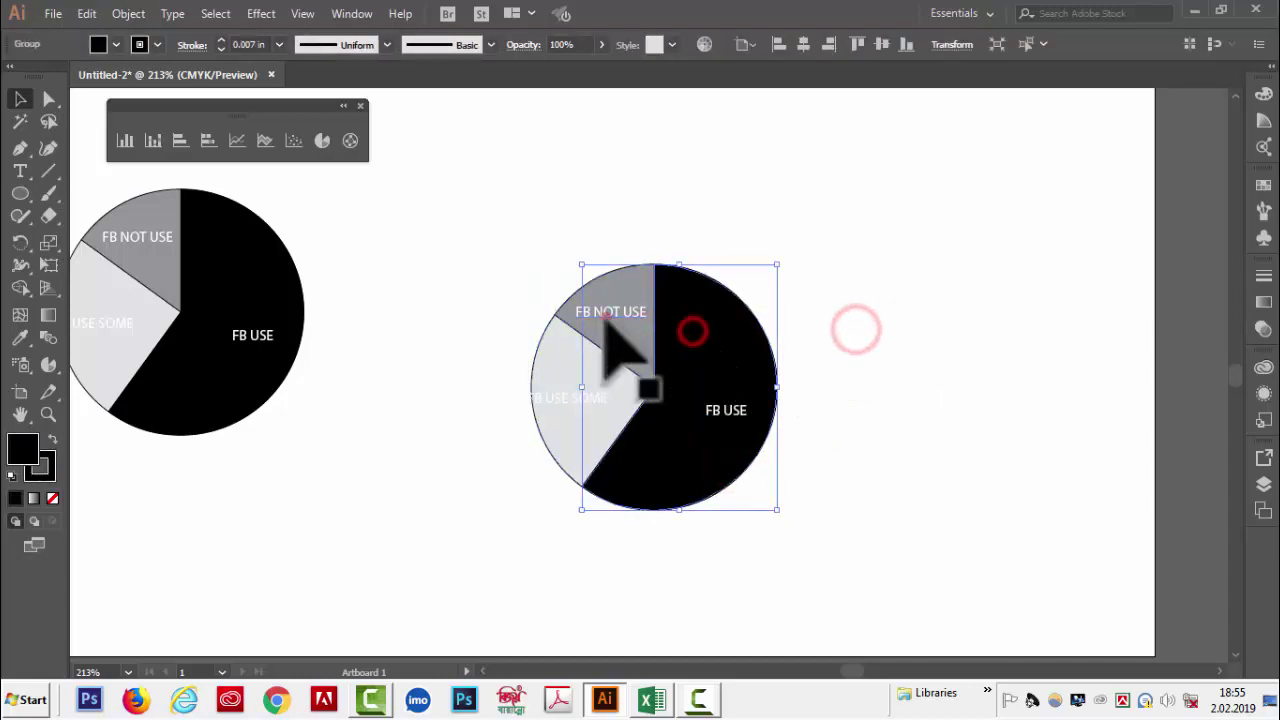
pyautogui.click(607, 315)
pyautogui.click(774, 249)
pyautogui.click(718, 355)
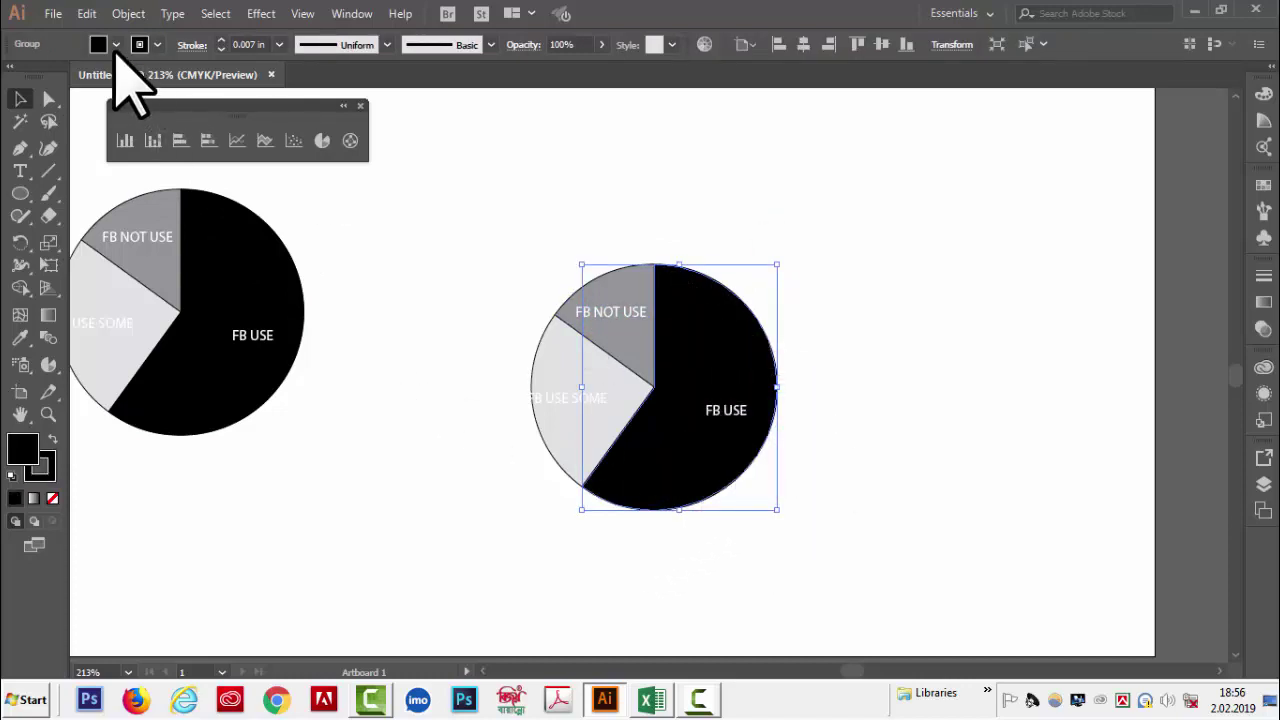
# - Fill the FB USE slice cyan blue and the FB NOT USE slice red
pyautogui.click(116, 45)
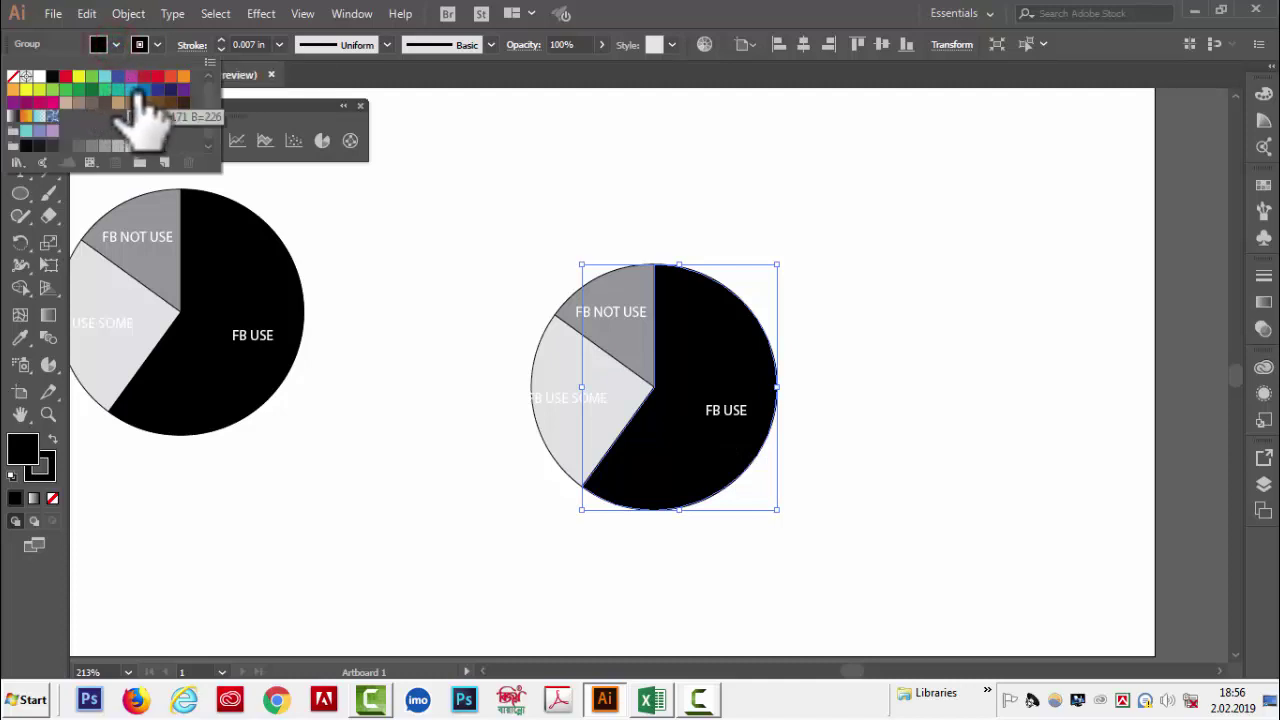
pyautogui.click(131, 90)
pyautogui.click(906, 235)
pyautogui.click(617, 334)
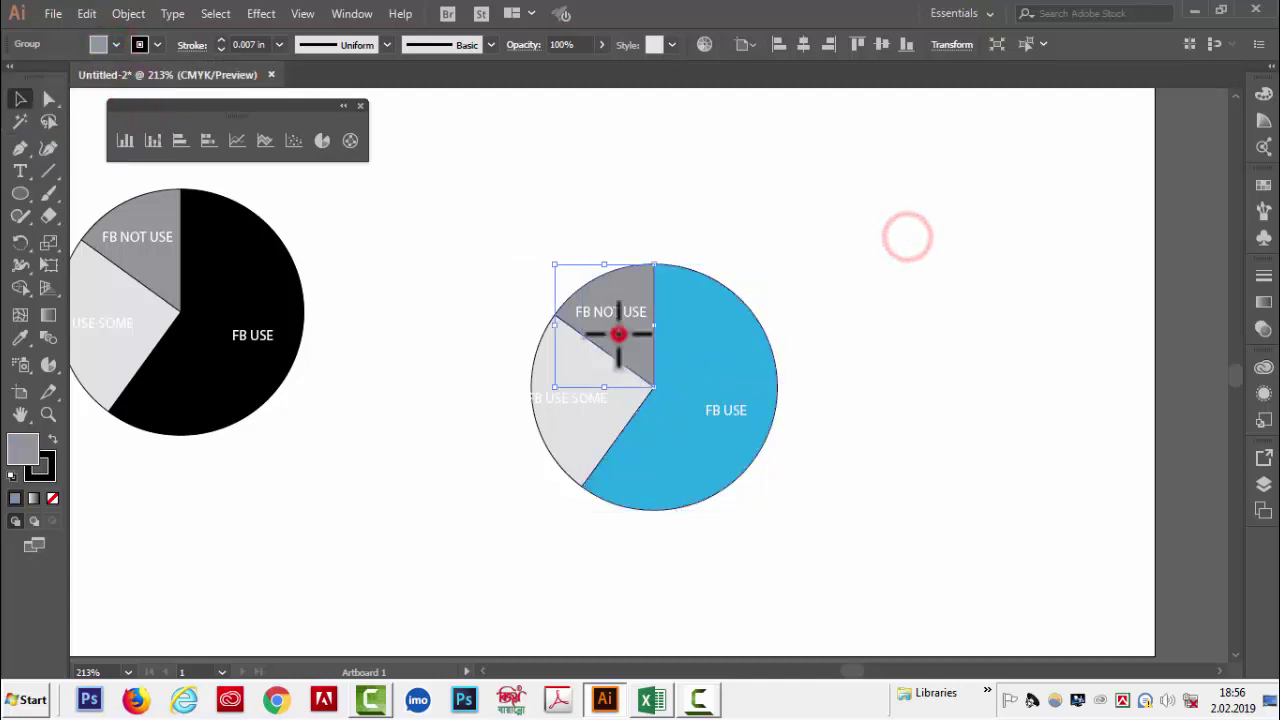
pyautogui.click(116, 45)
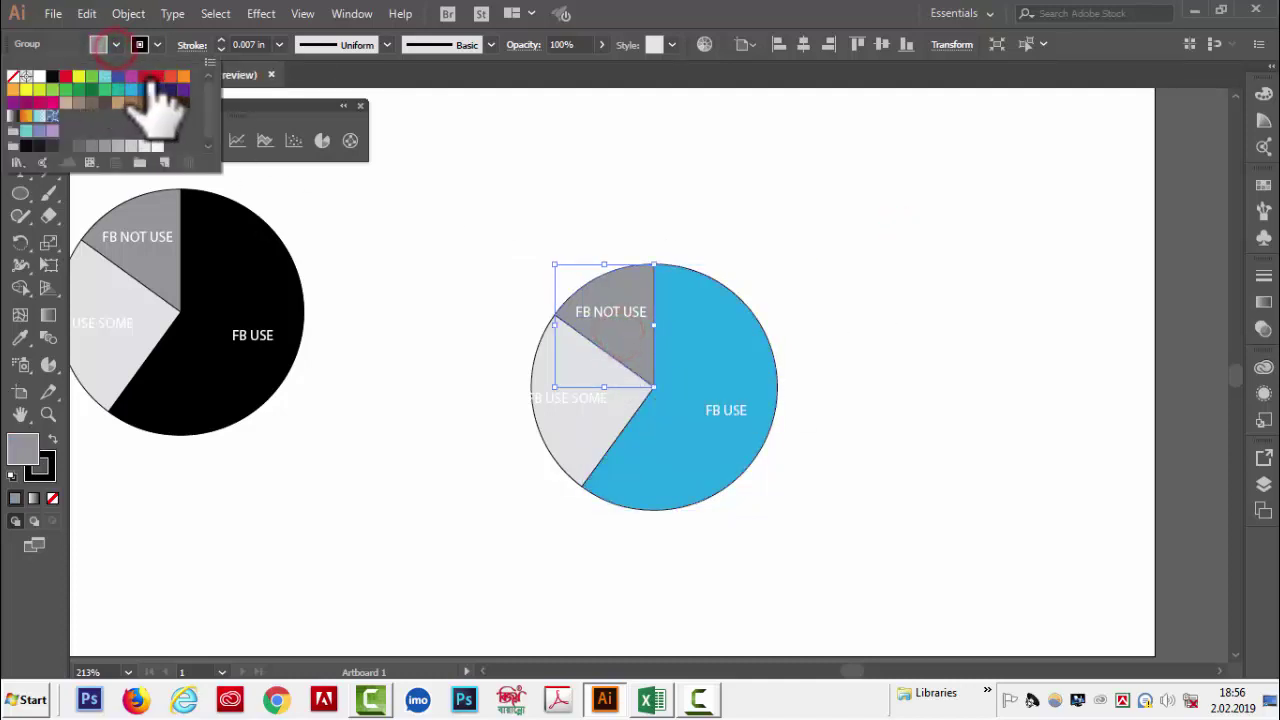
pyautogui.click(66, 77)
pyautogui.click(729, 173)
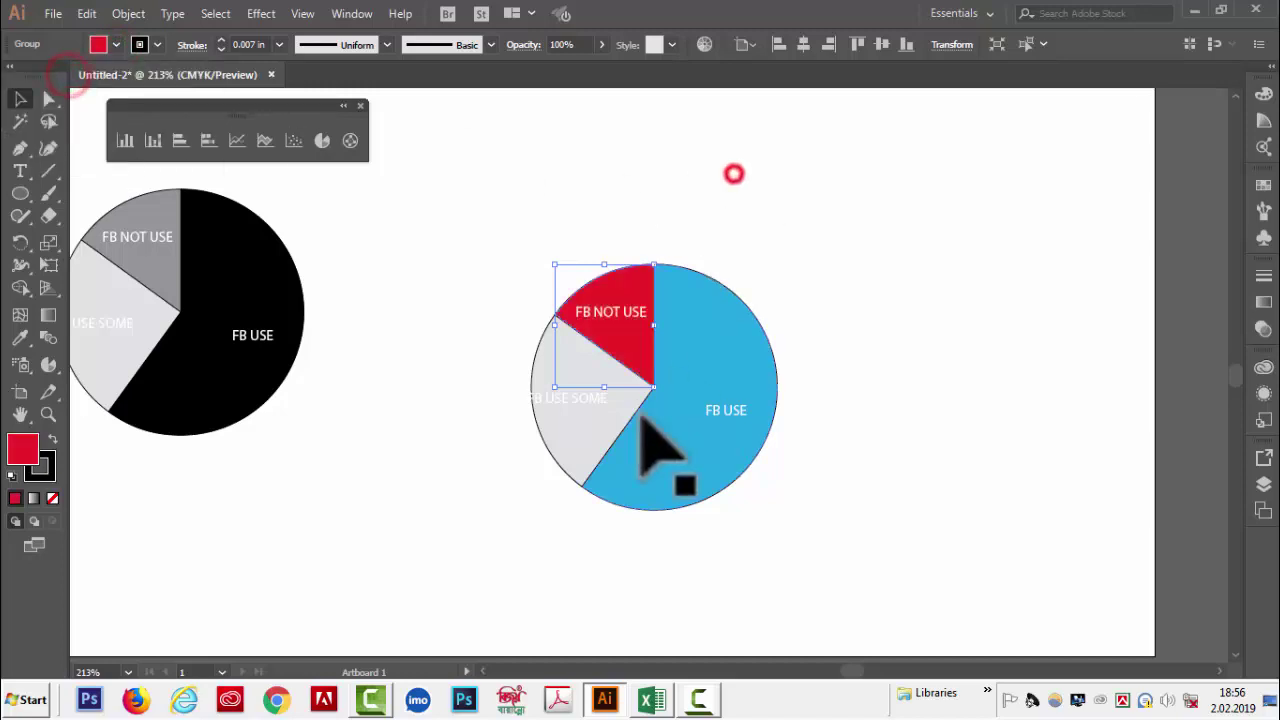
# - Fill the FB USE SOME slice green, then select the blue and green slices
pyautogui.click(598, 425)
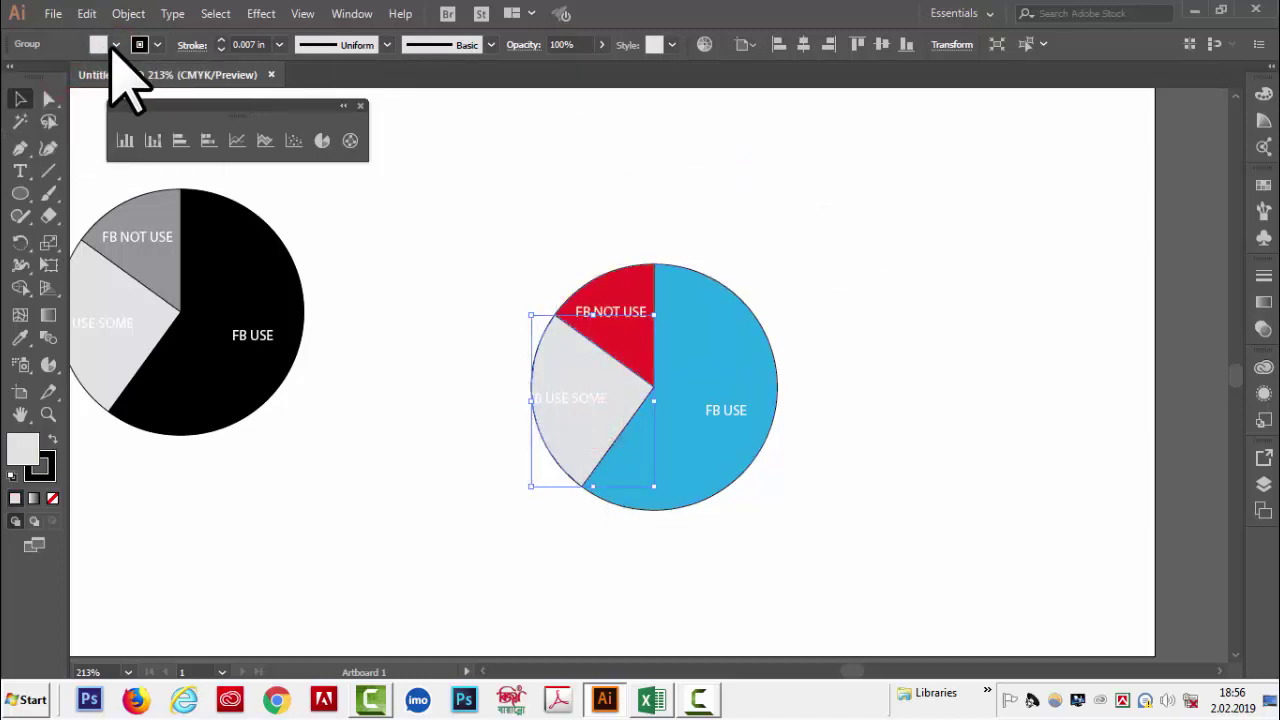
pyautogui.click(116, 45)
pyautogui.click(54, 90)
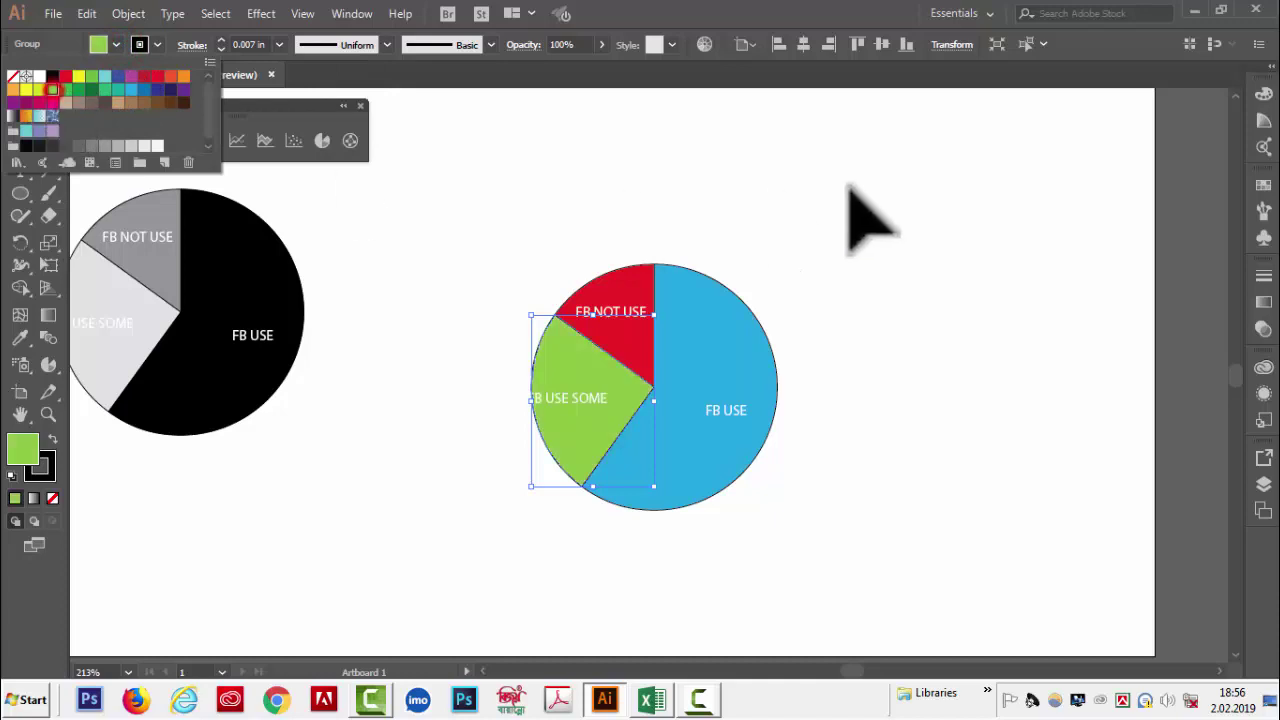
pyautogui.click(851, 186)
pyautogui.click(481, 232)
pyautogui.click(829, 271)
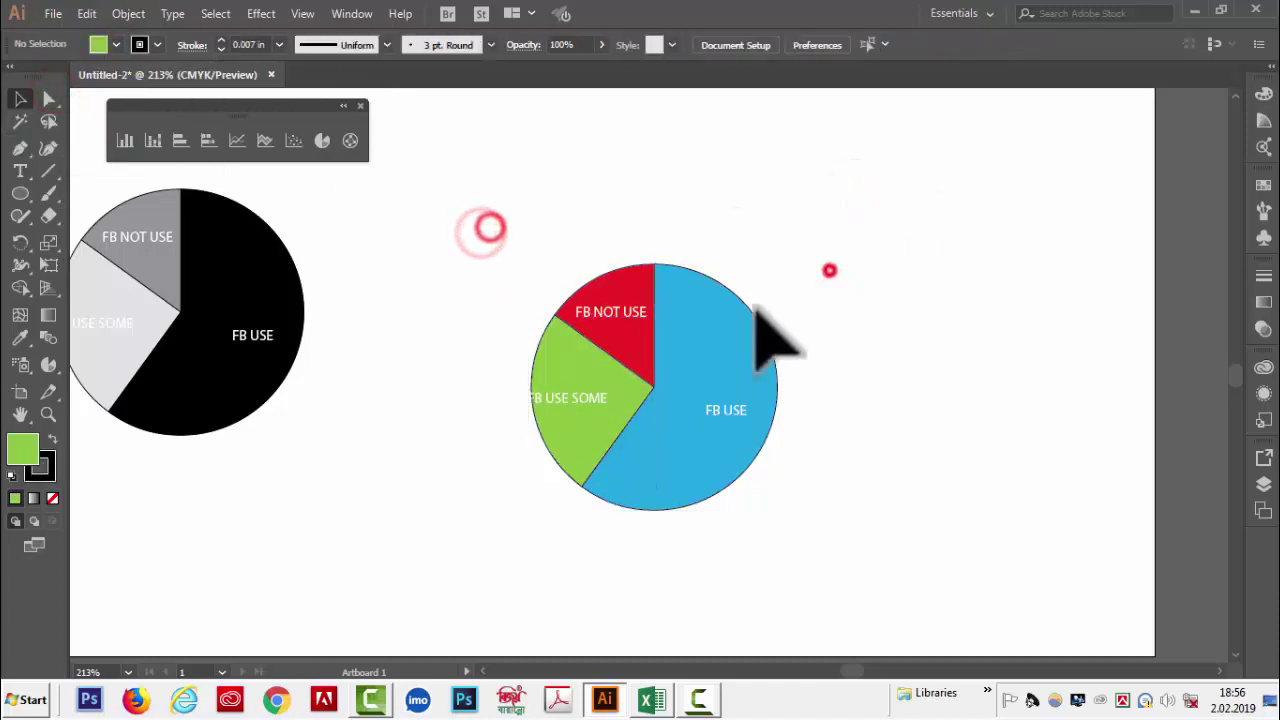
pyautogui.click(727, 323)
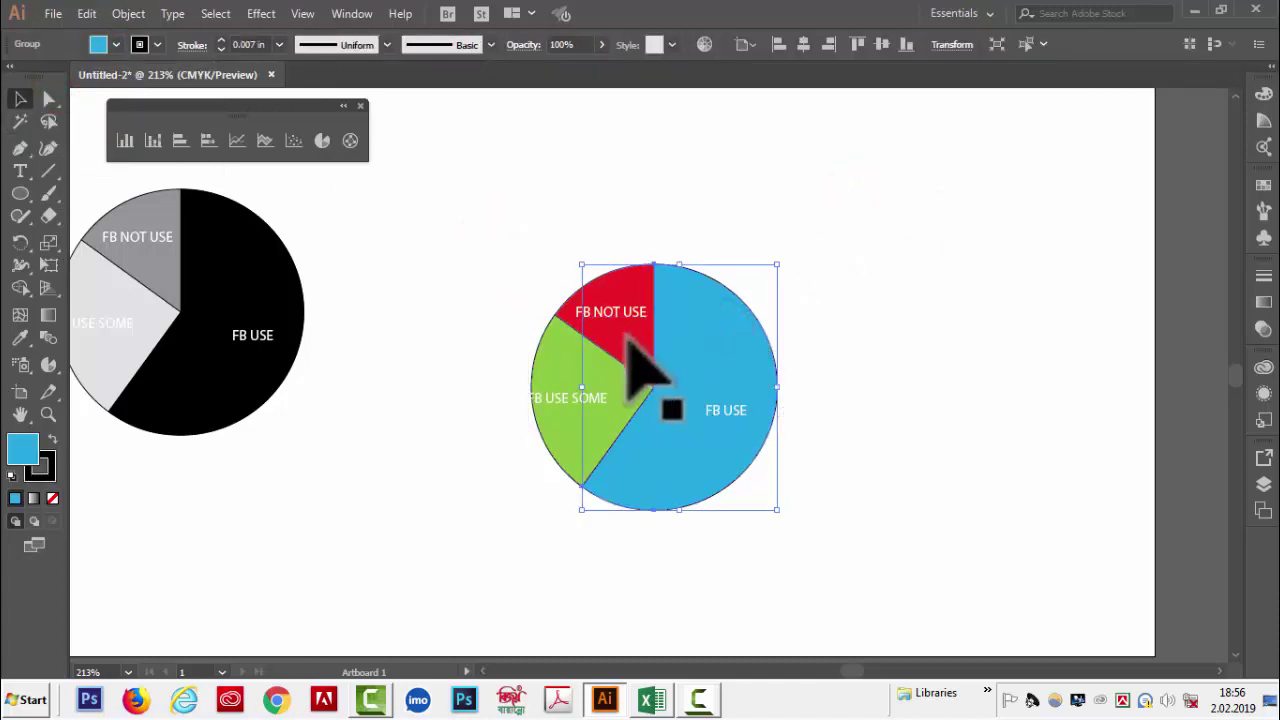
pyautogui.keyDown('shift'); pyautogui.click(622, 408); pyautogui.keyUp('shift')
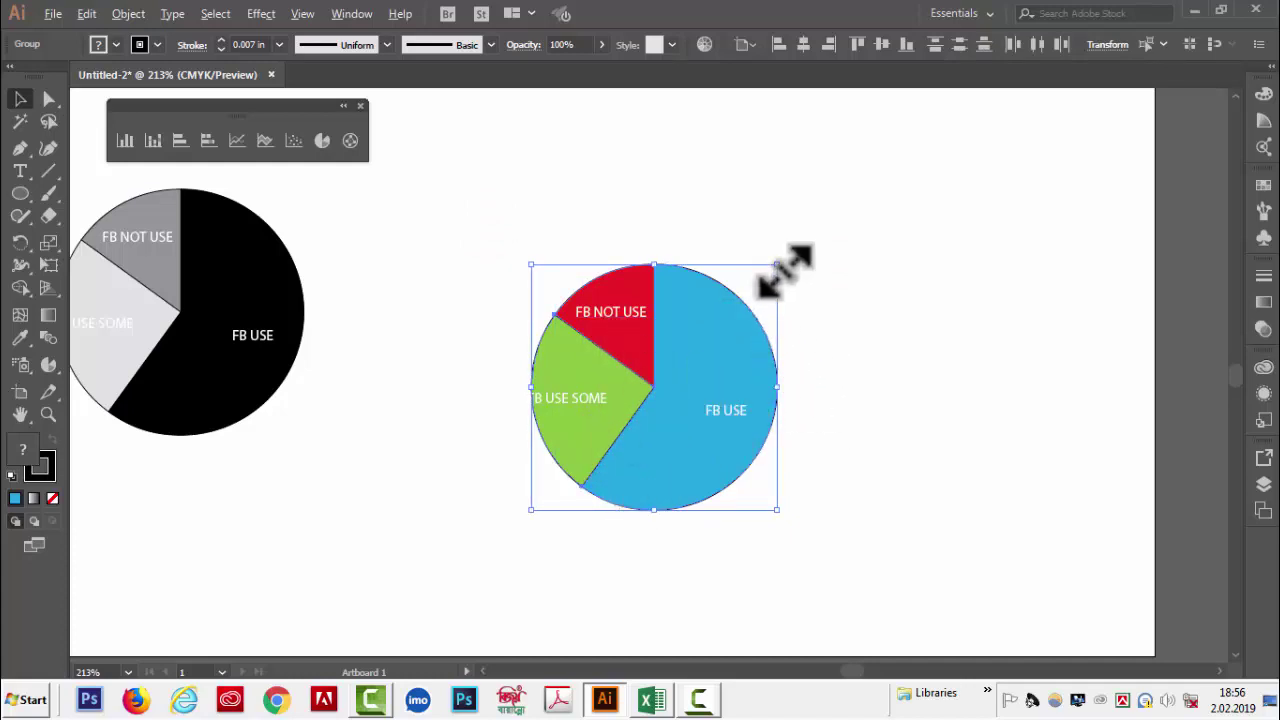
# - Enlarge the pie around its centre and move the FB NOT USE label higher in the red slice
pyautogui.moveTo(777, 265); pyautogui.dragTo(814, 228)
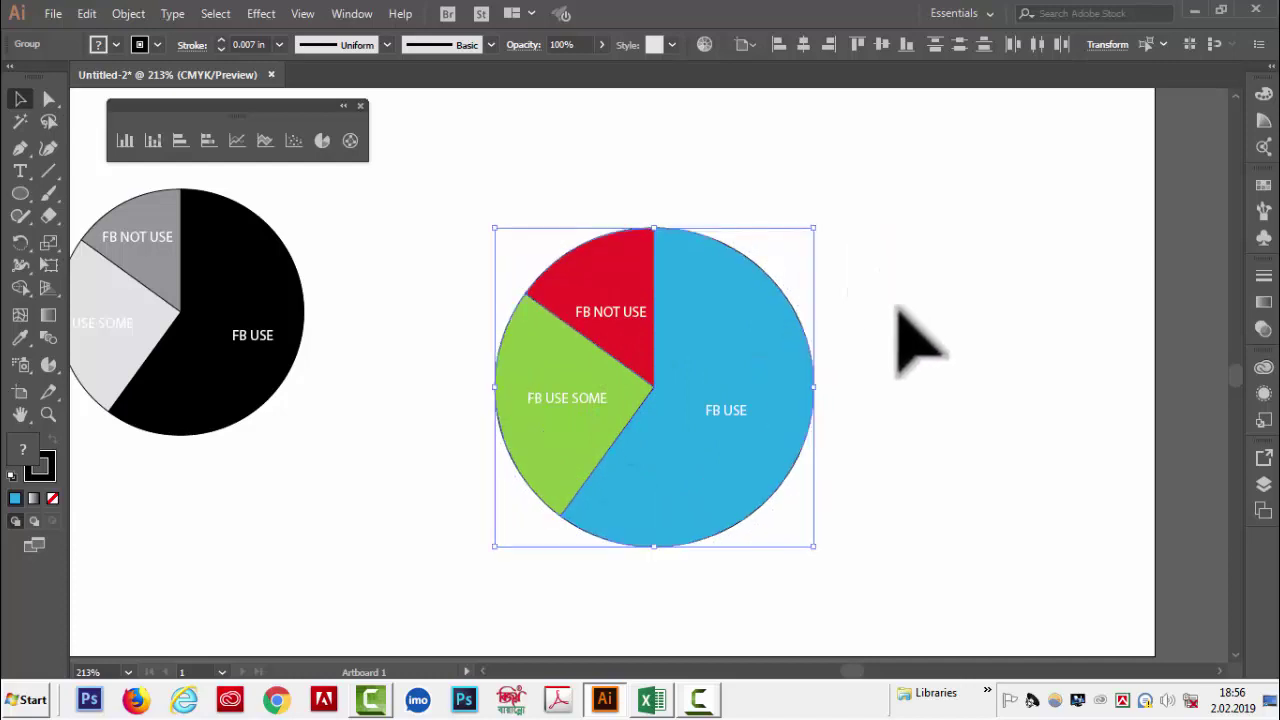
pyautogui.click(900, 312)
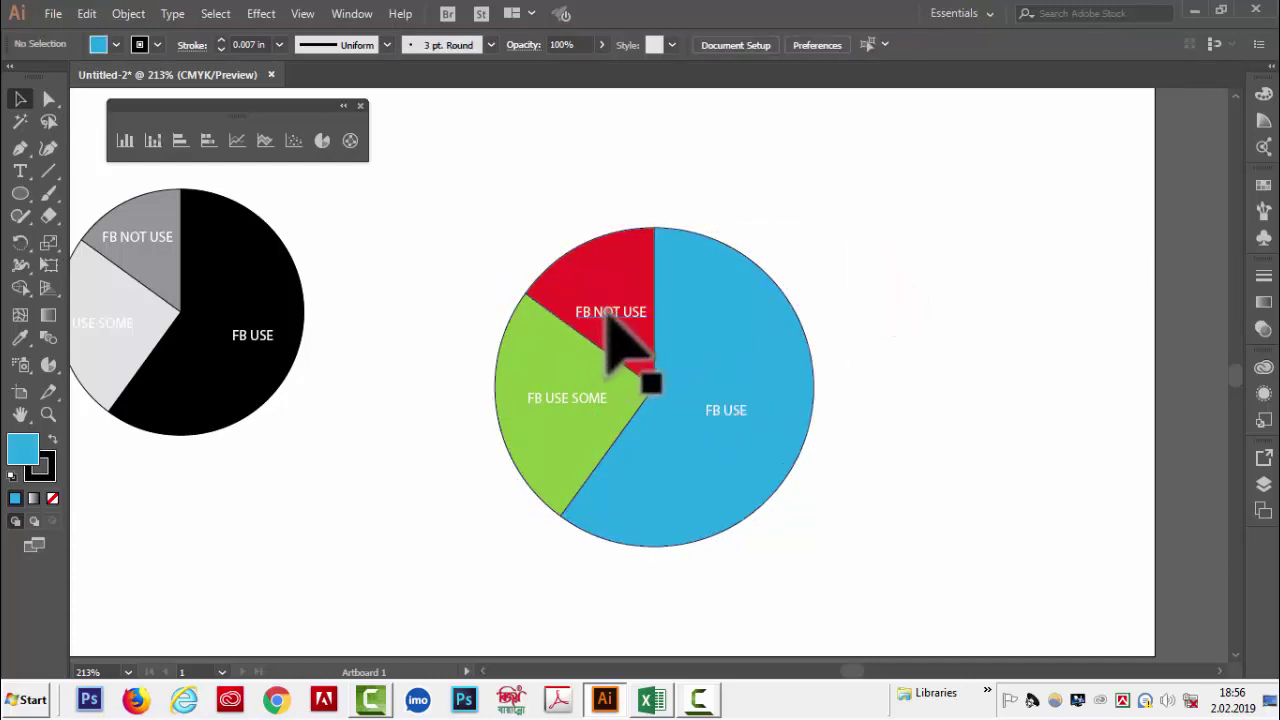
pyautogui.moveTo(612, 312); pyautogui.dragTo(608, 289)
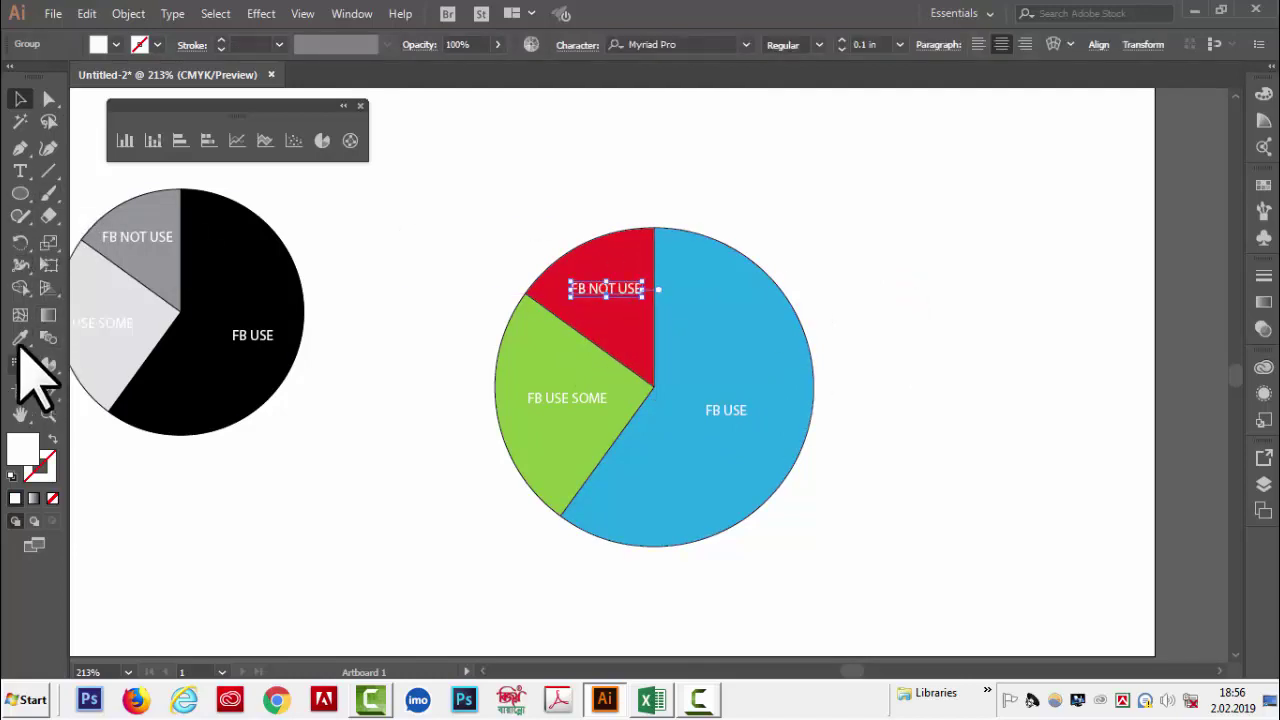
# - Make the FB NOT USE label read FB NOT USE 15% and nudge it left
pyautogui.click(20, 171)
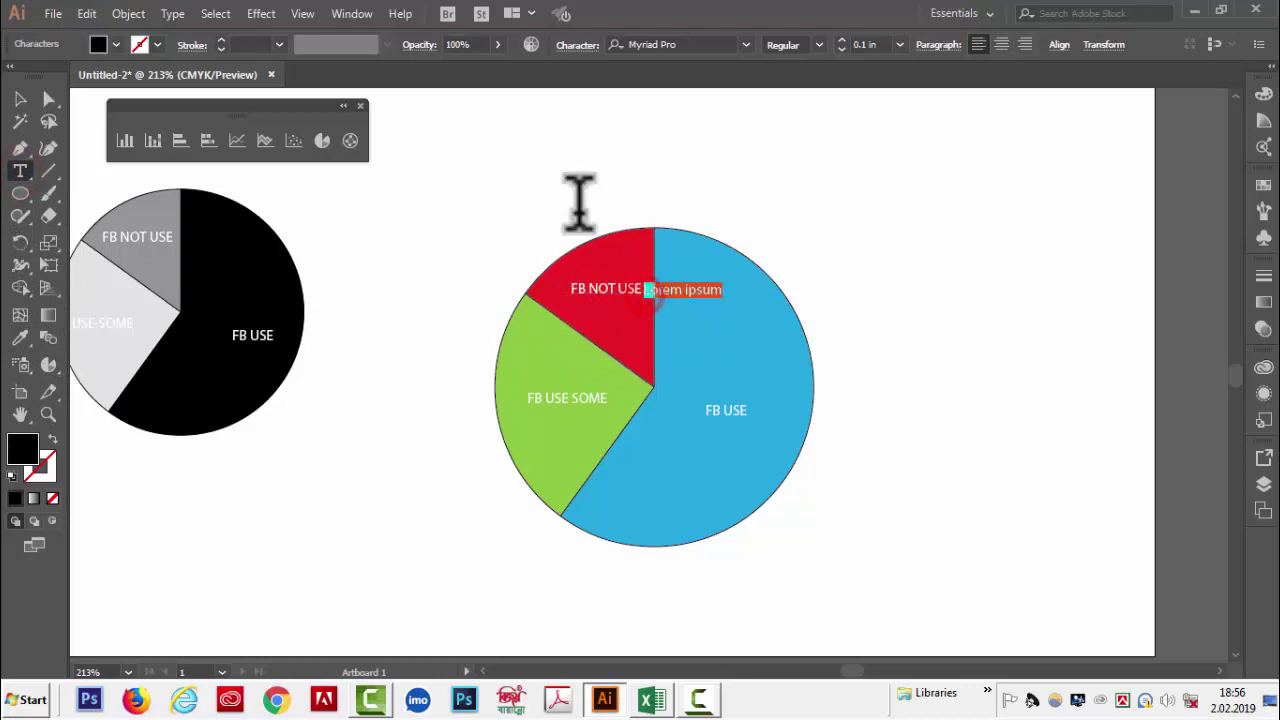
pyautogui.click(20, 99)
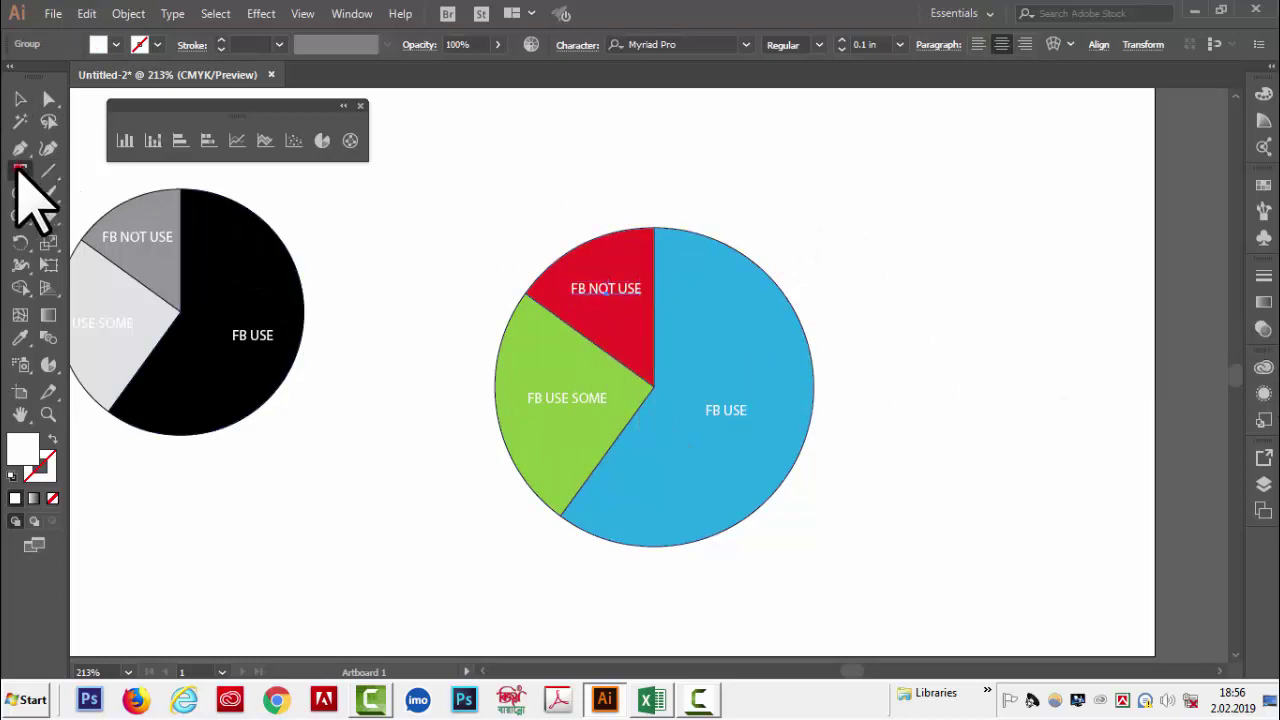
pyautogui.click(20, 170)
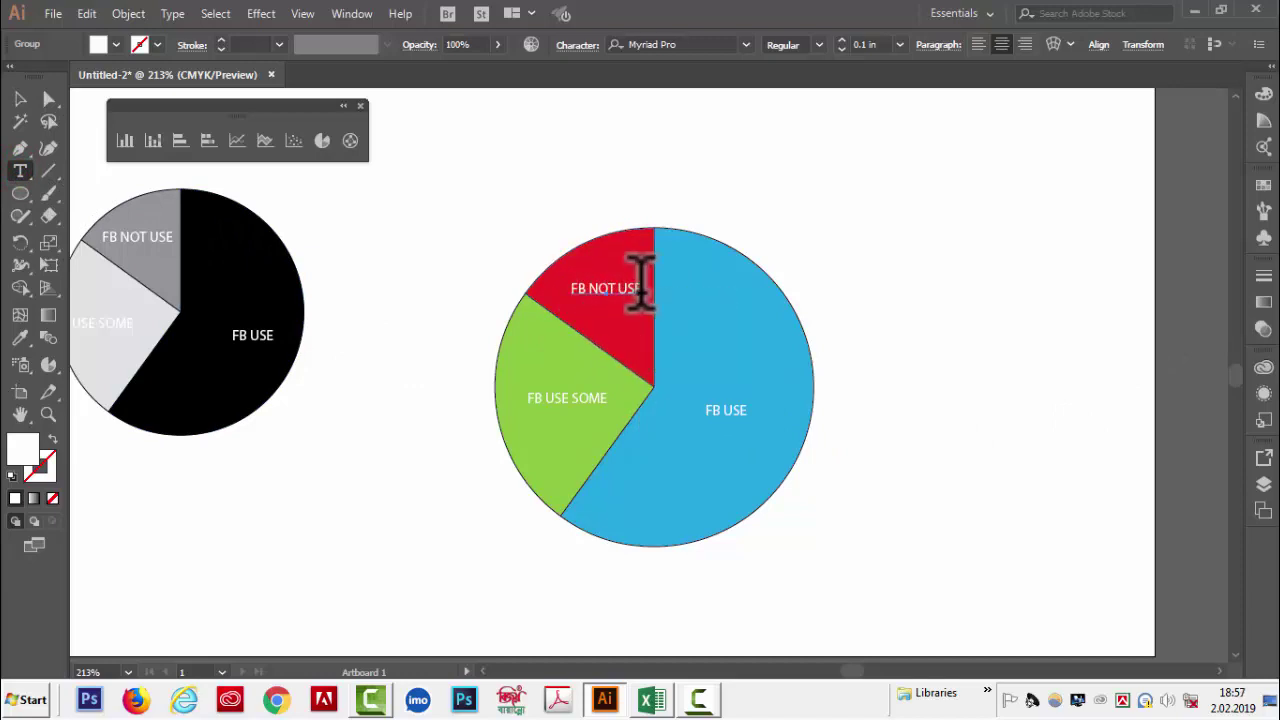
pyautogui.click(641, 288)
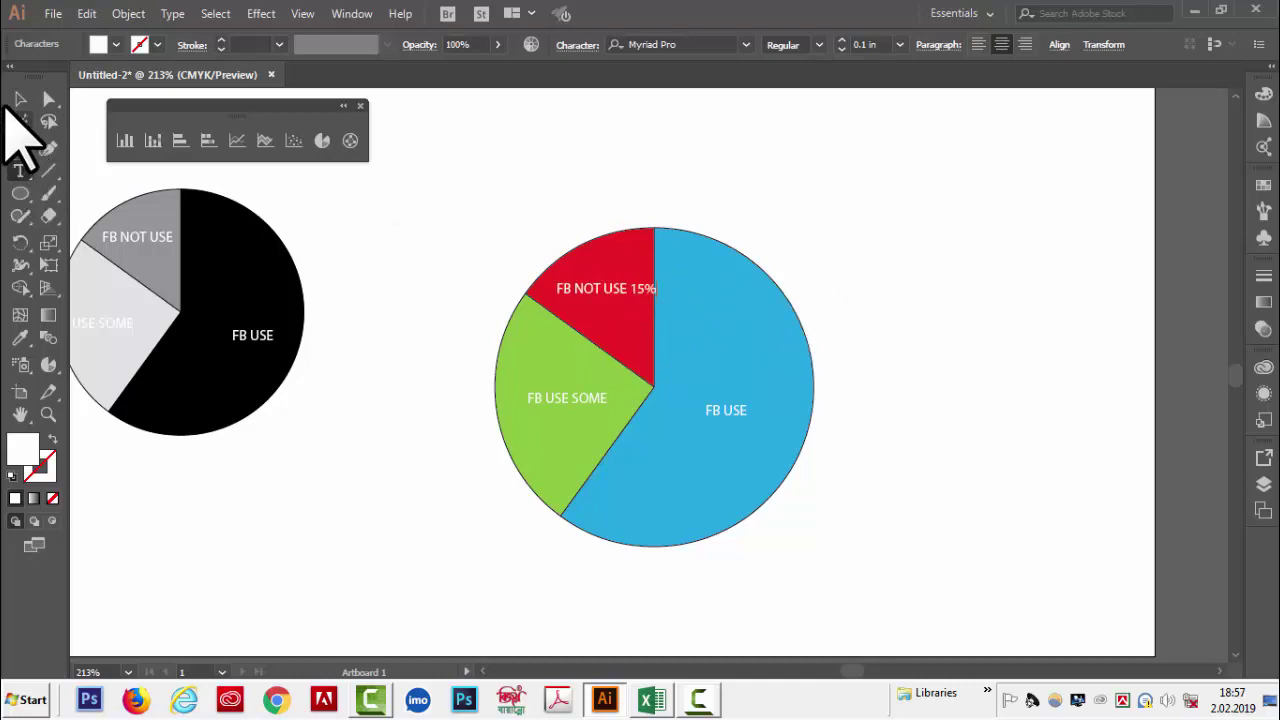
pyautogui.click(20, 98)
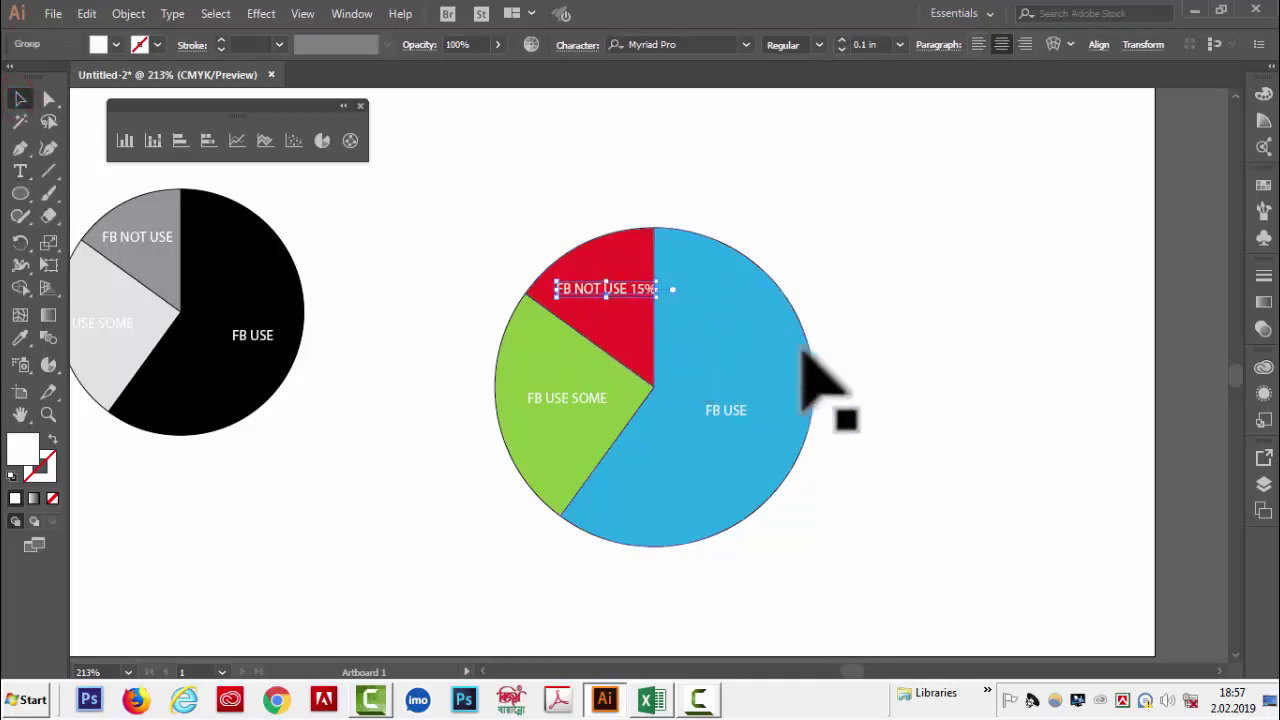
pyautogui.press('Left')
pyautogui.press('Left')
pyautogui.press('Left')
pyautogui.press('Left')
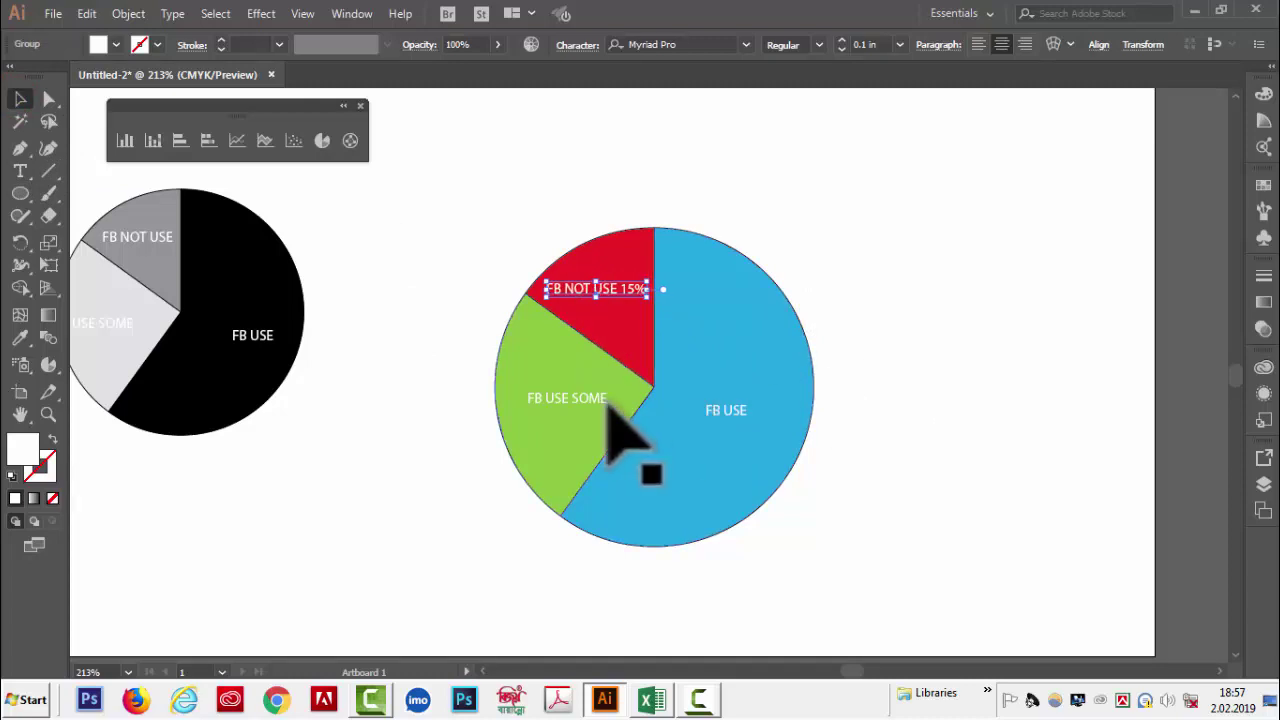
# - Make the FB USE SOME label read FB USE SOME 25%
pyautogui.click(580, 398)
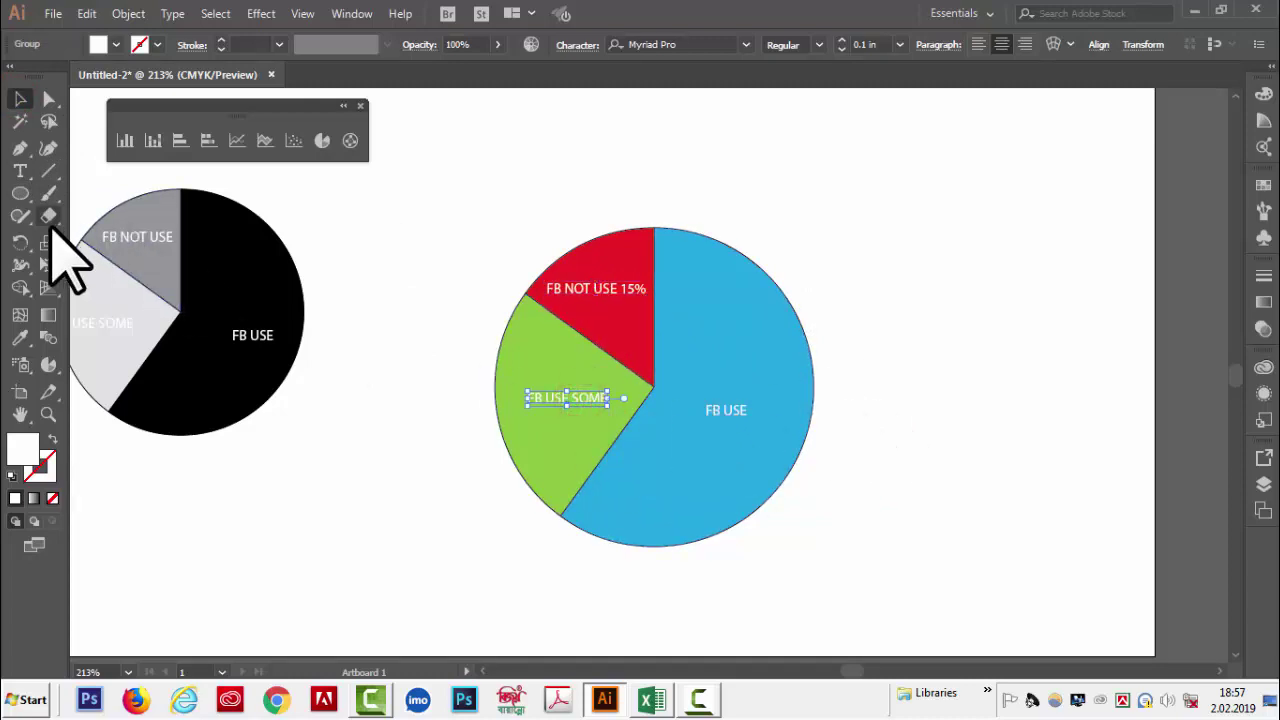
pyautogui.click(20, 171)
pyautogui.click(568, 400)
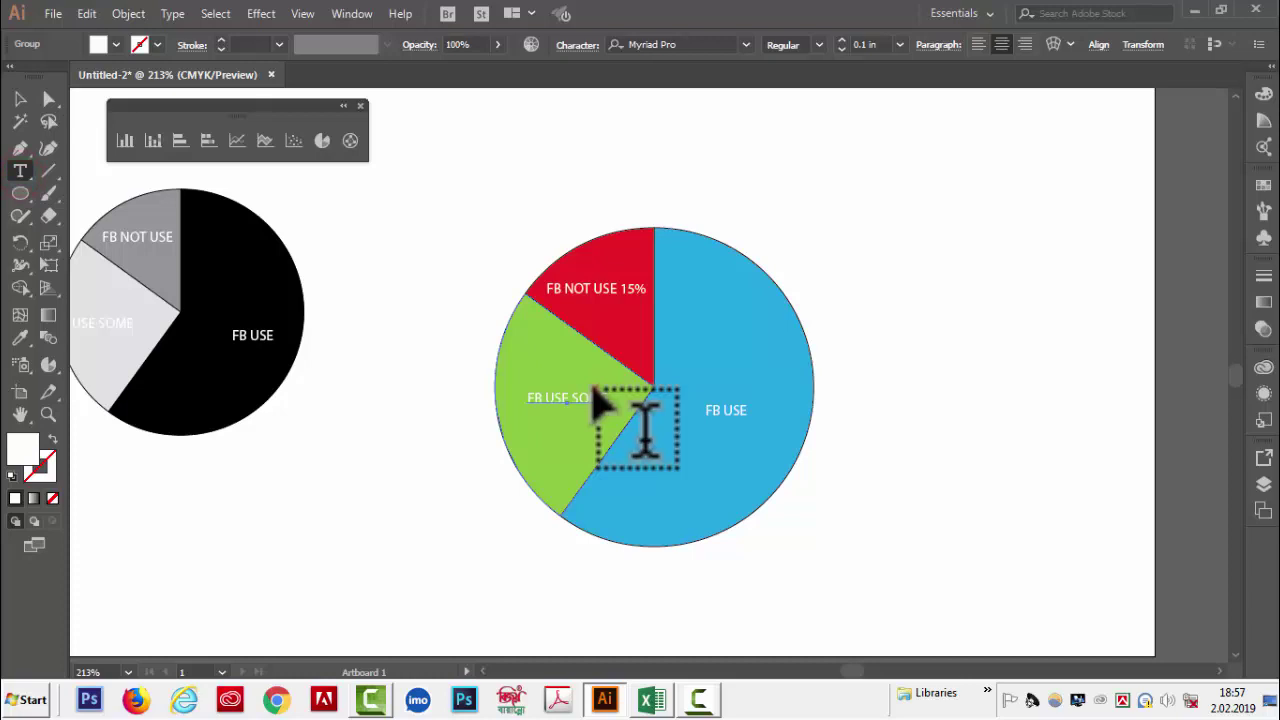
pyautogui.click(593, 395)
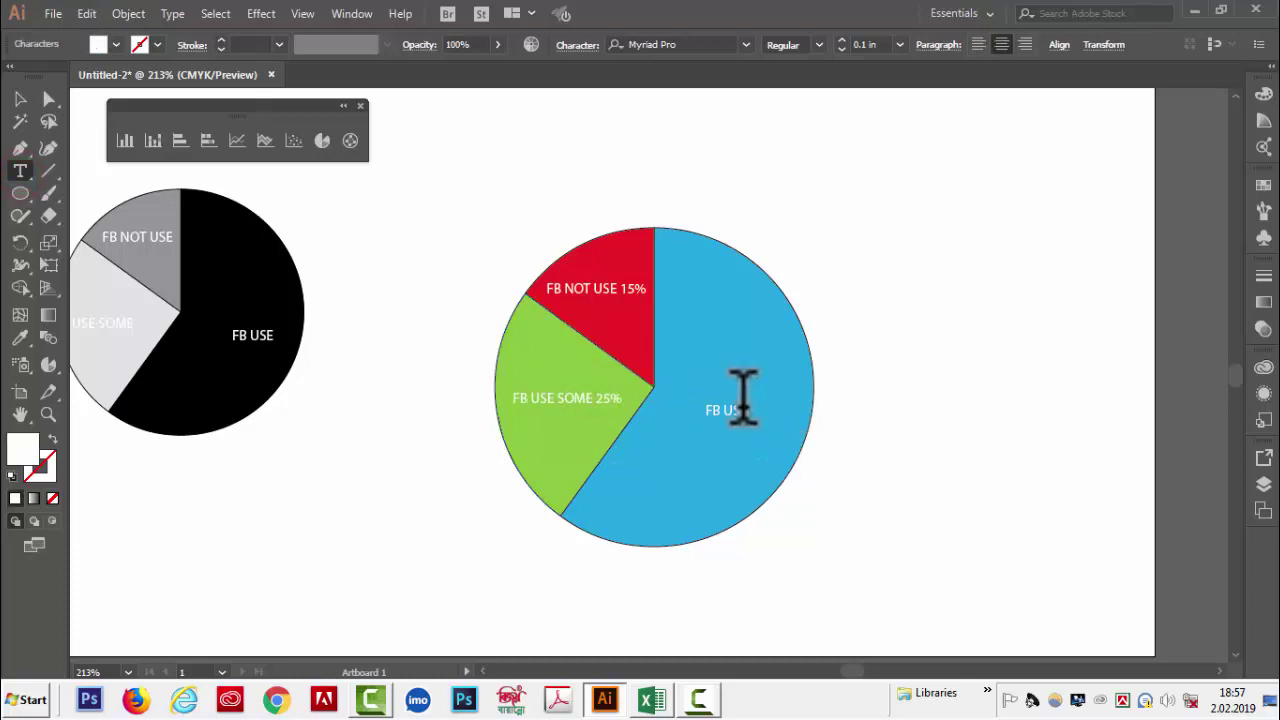
pyautogui.click(21, 97)
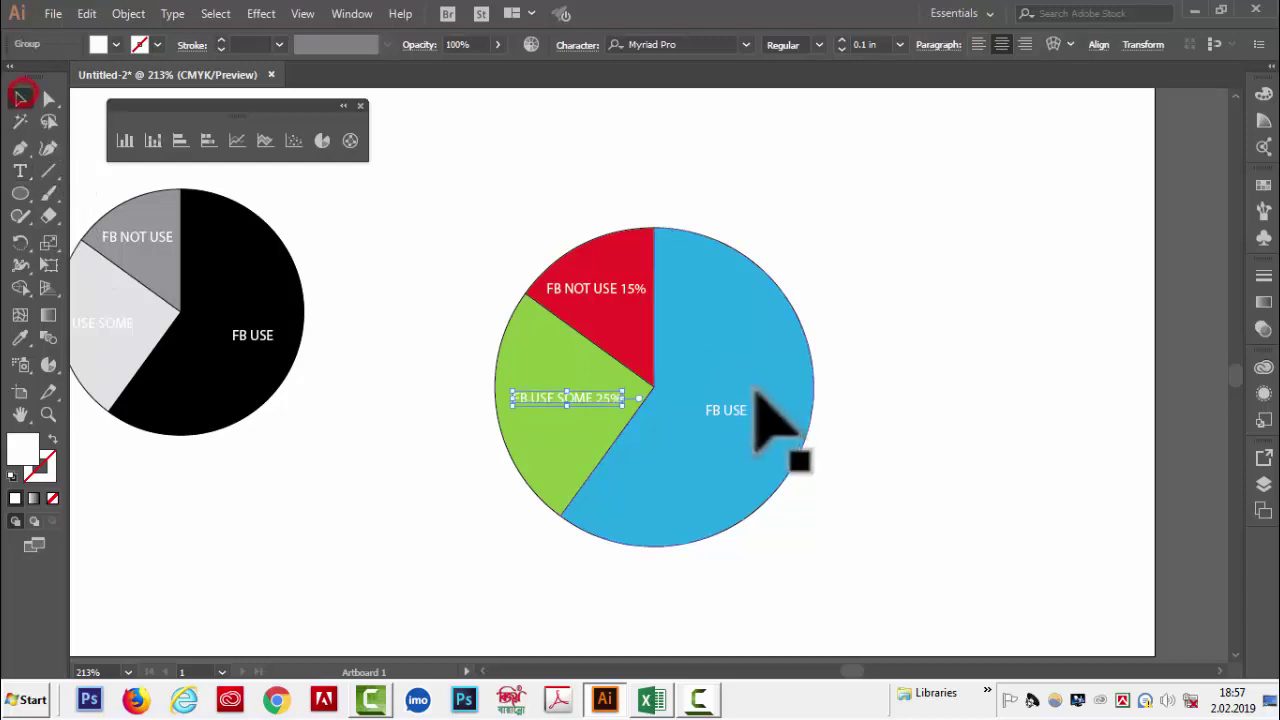
# - Append 60% to the FB USE label
pyautogui.click(727, 409)
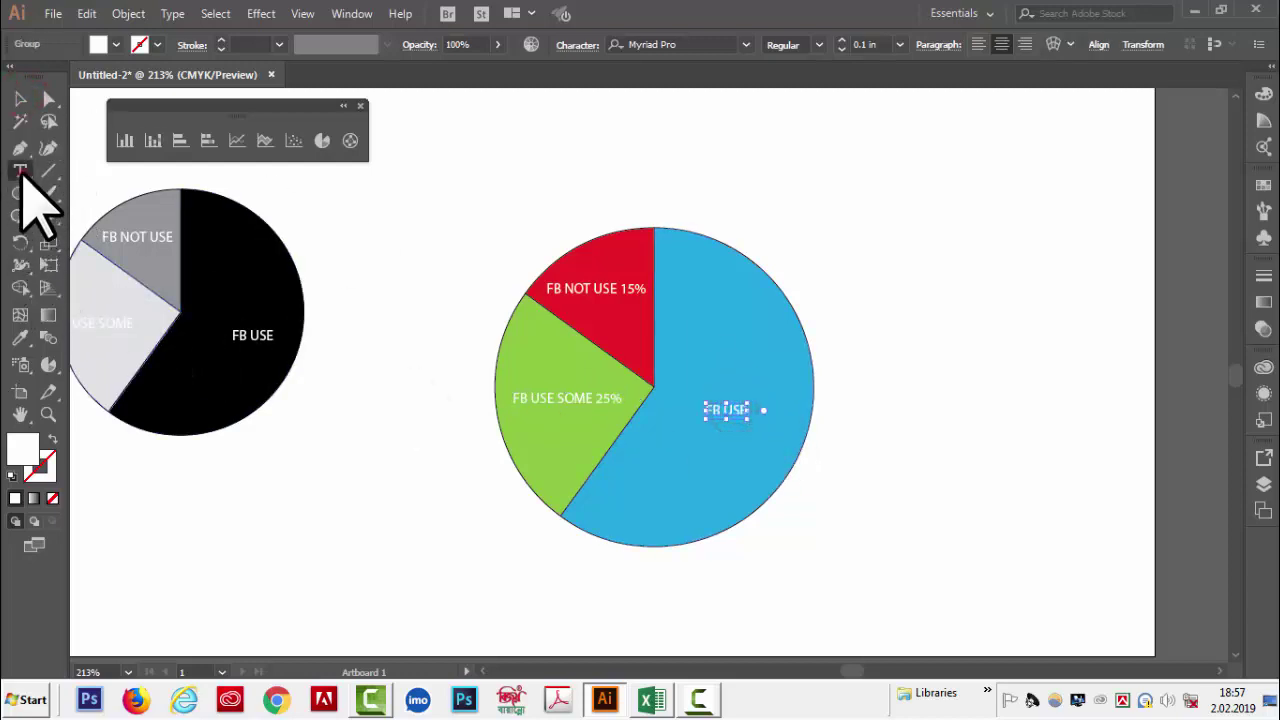
pyautogui.click(20, 170)
pyautogui.click(746, 410)
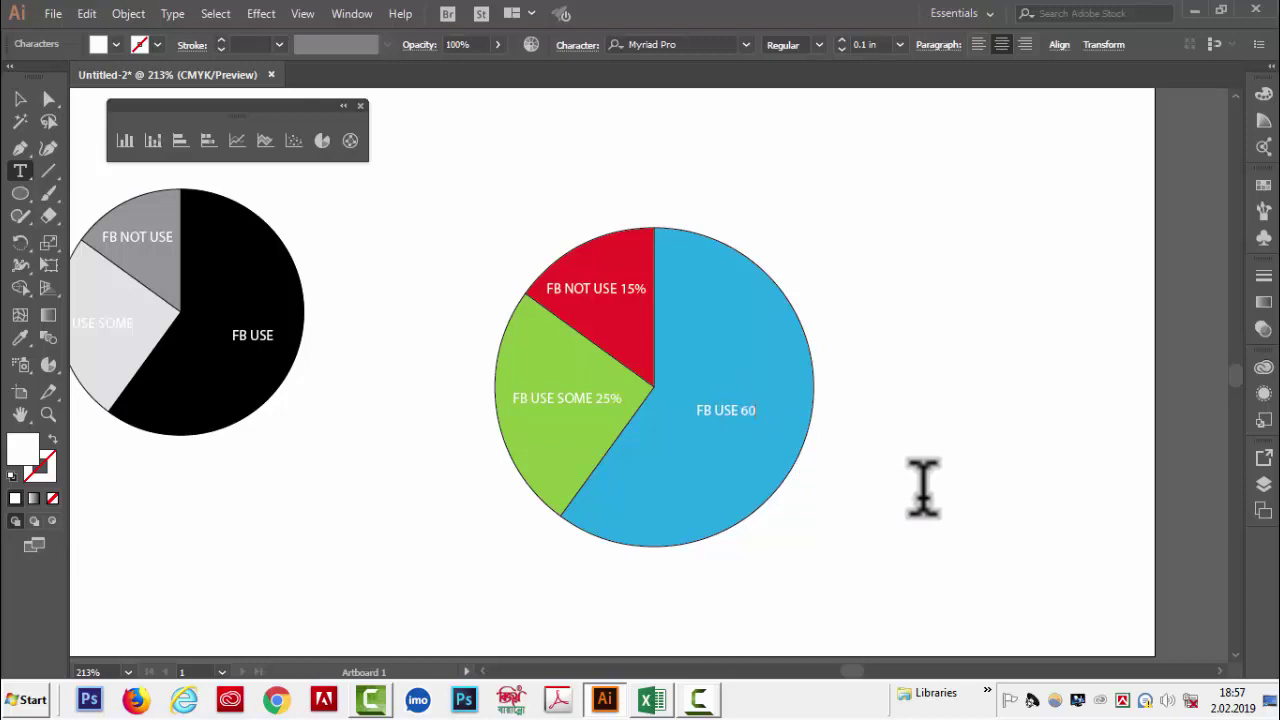
pyautogui.write('60%')
pyautogui.click(20, 97)
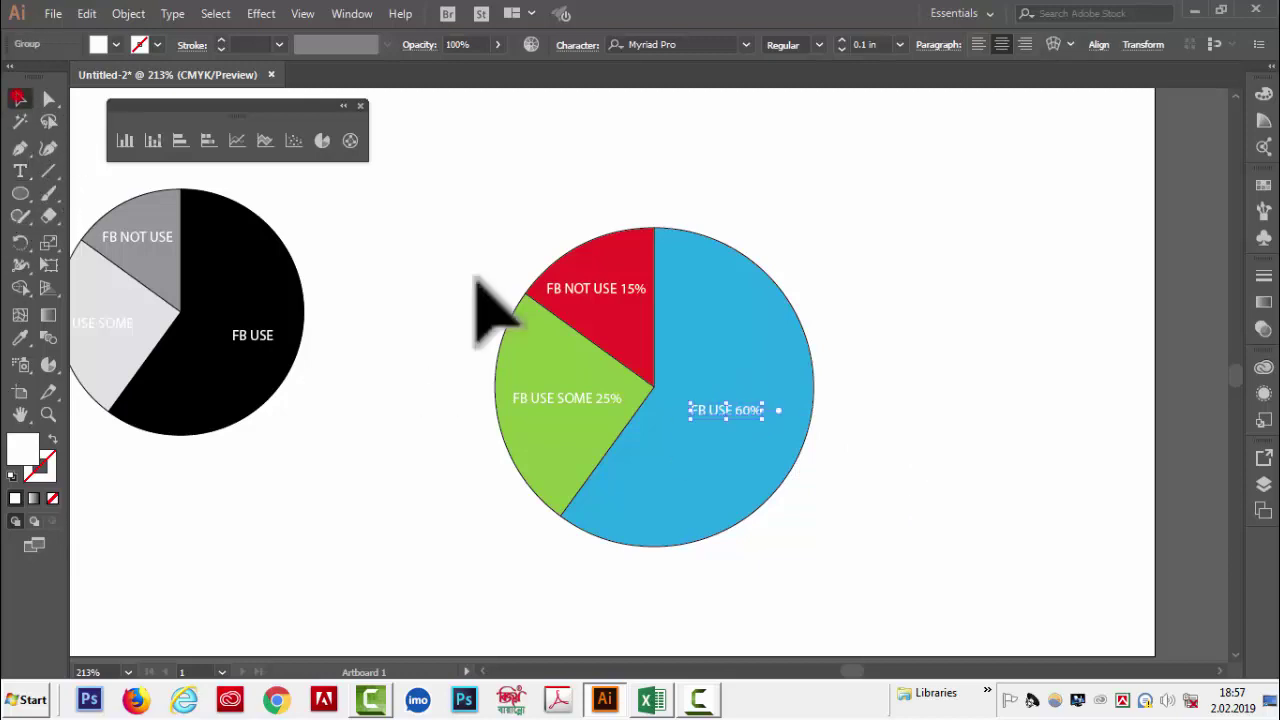
# - Start a new text line below the pie chart for the title
pyautogui.click(977, 338)
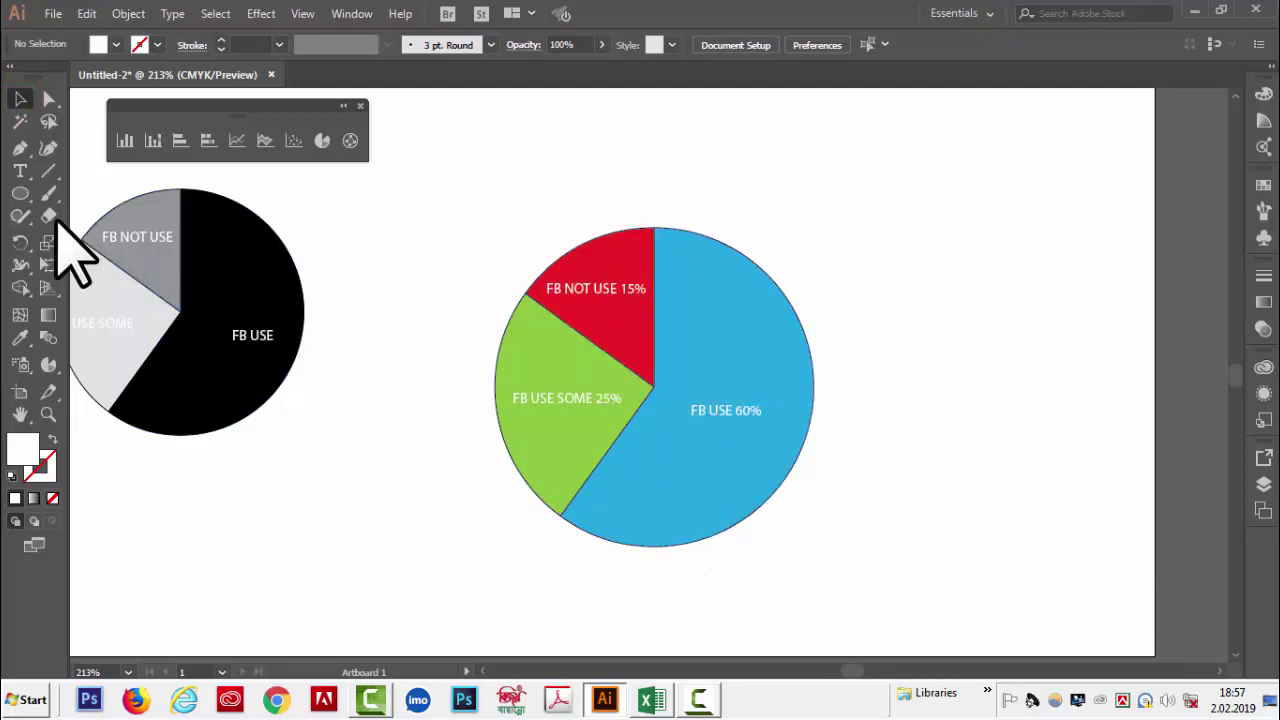
pyautogui.click(20, 171)
pyautogui.click(538, 582)
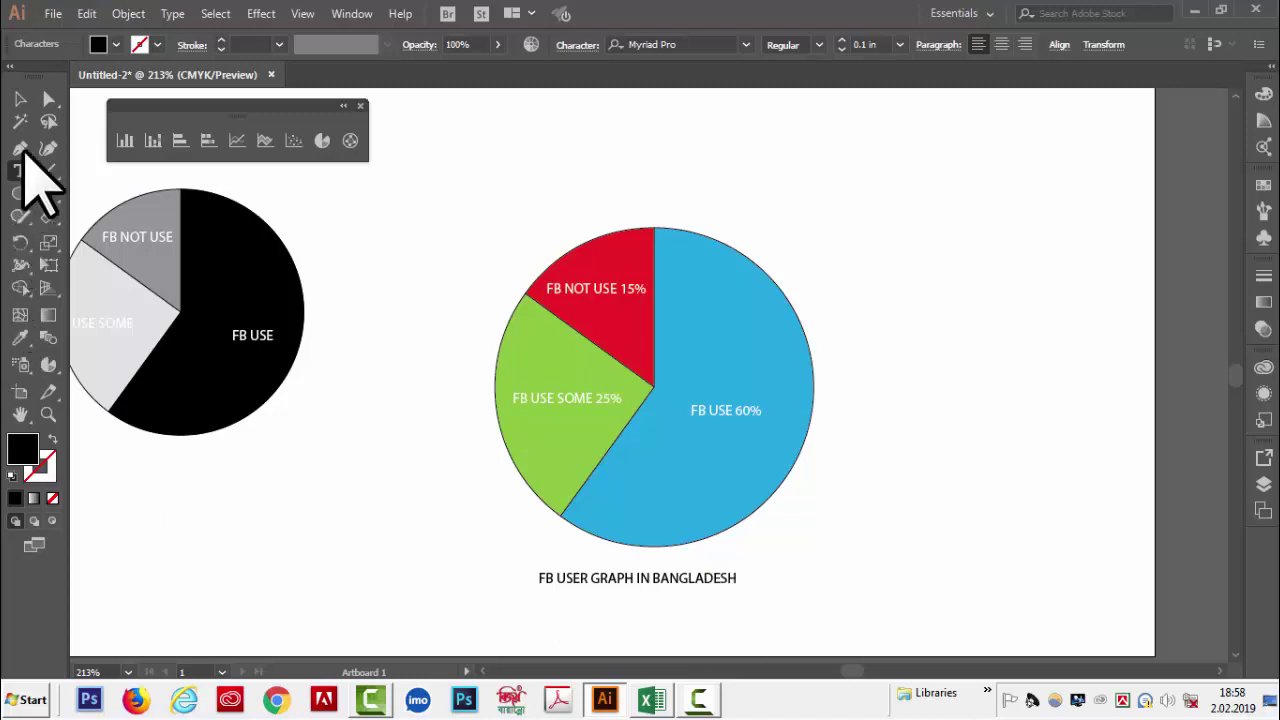
# - Enlarge the FB USER GRAPH IN BANGLADESH title by dragging its bounding box corner outward
pyautogui.click(20, 98)
pyautogui.moveTo(737, 585); pyautogui.dragTo(780, 598)
pyautogui.click(840, 578)
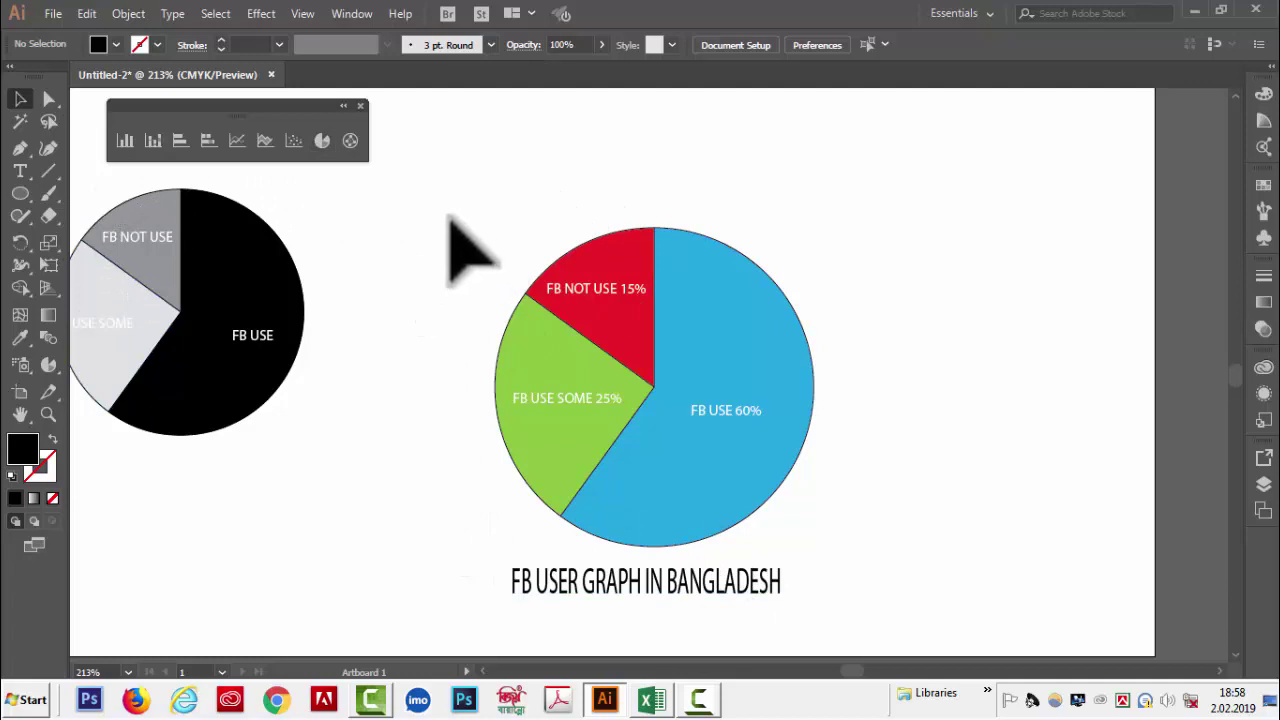
# - Select the pie chart group and clear the dark outline stroke from its slices
pyautogui.click(749, 340)
pyautogui.click(883, 352)
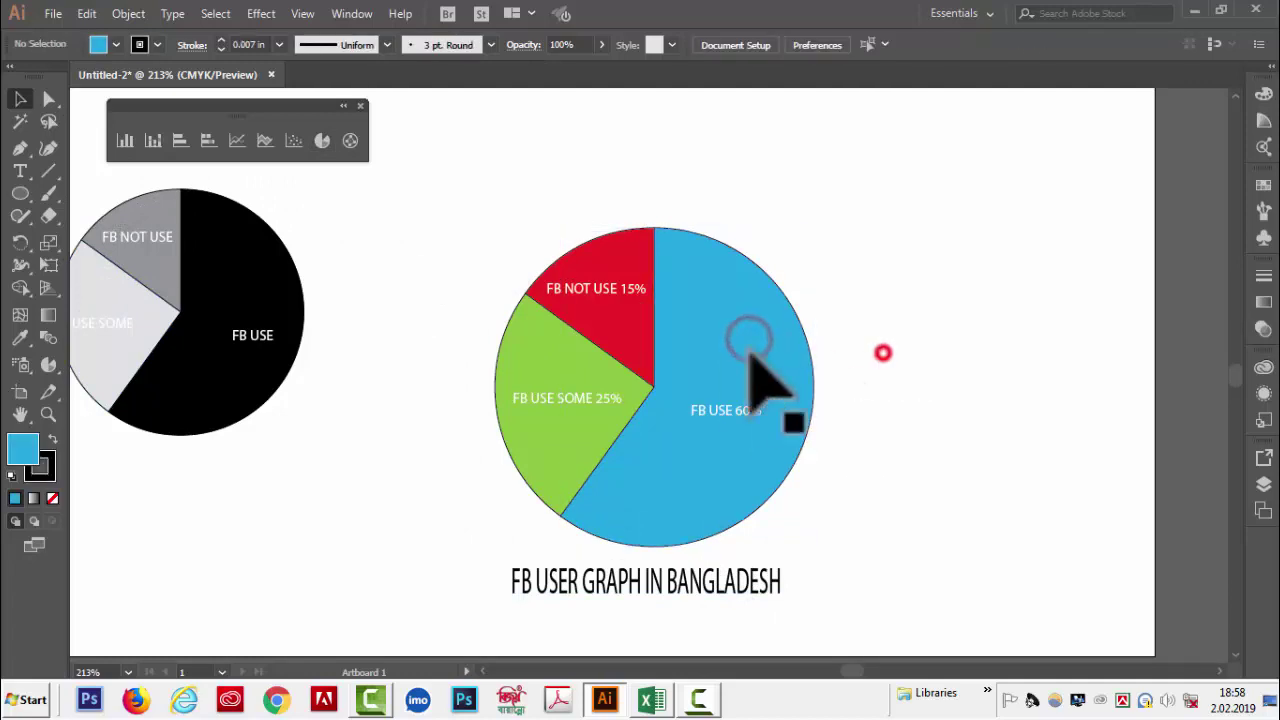
pyautogui.click(724, 356)
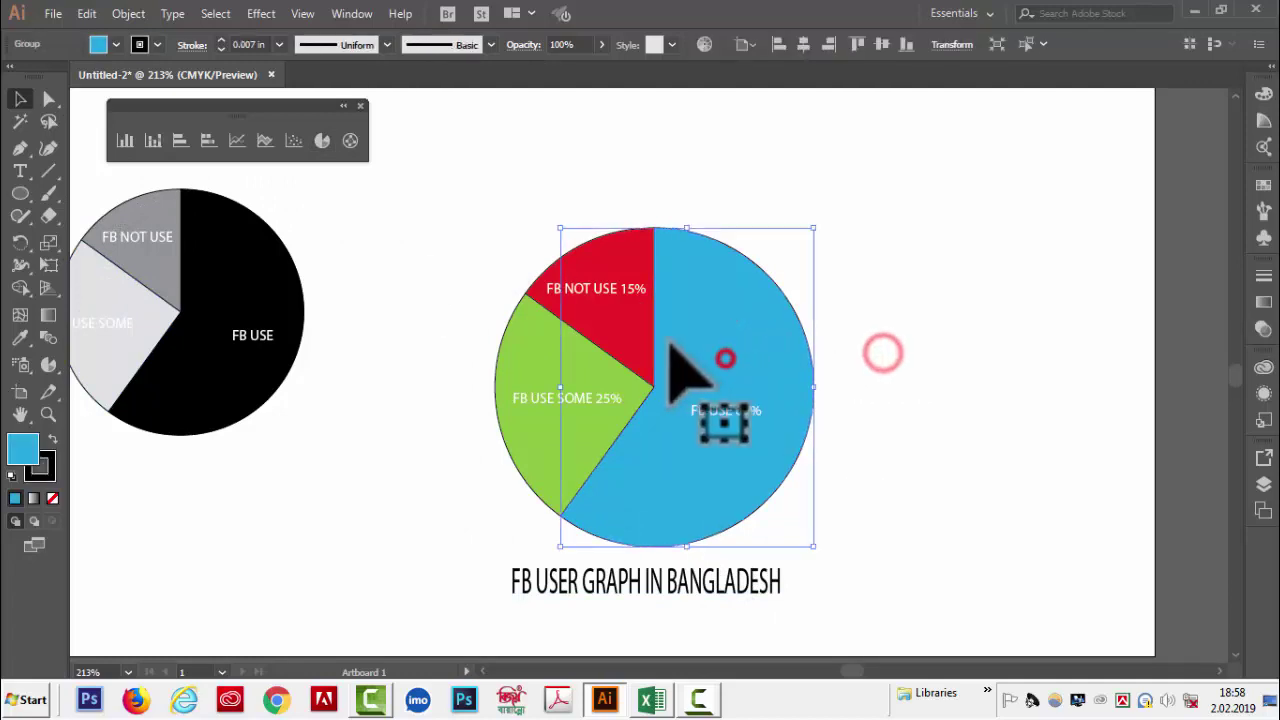
pyautogui.click(597, 374)
pyautogui.click(100, 44)
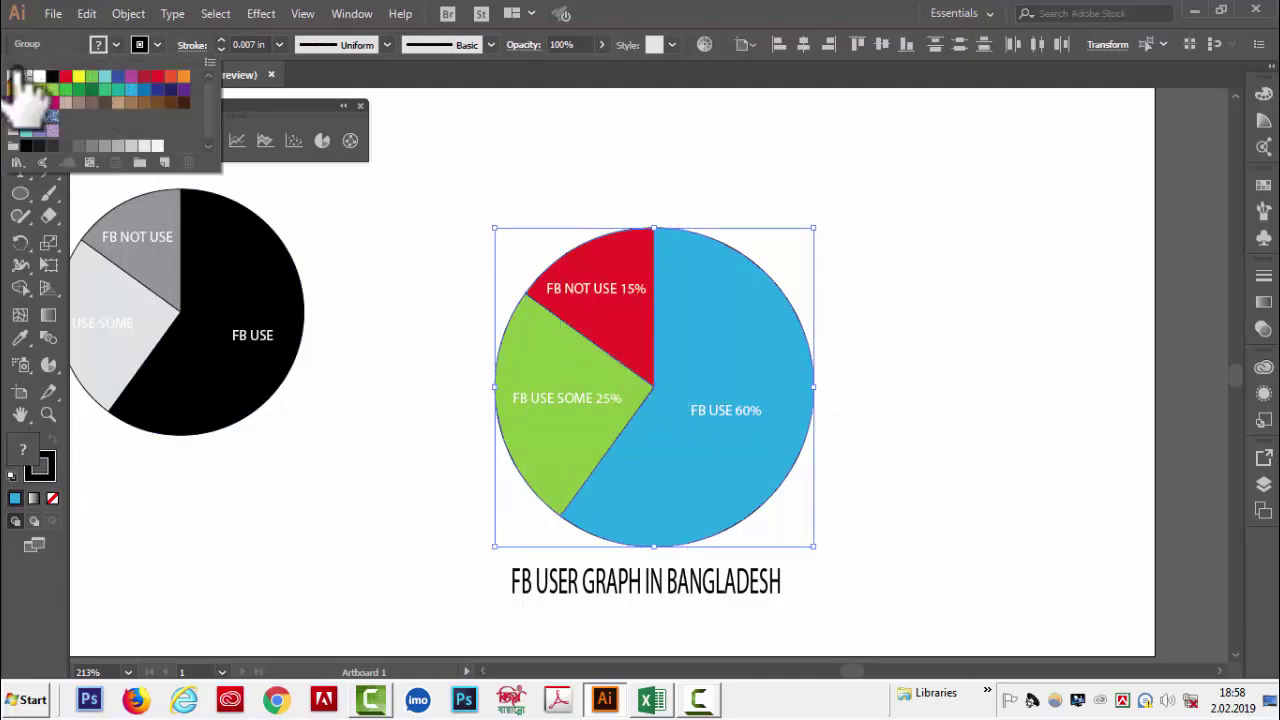
pyautogui.click(823, 200)
pyautogui.click(920, 229)
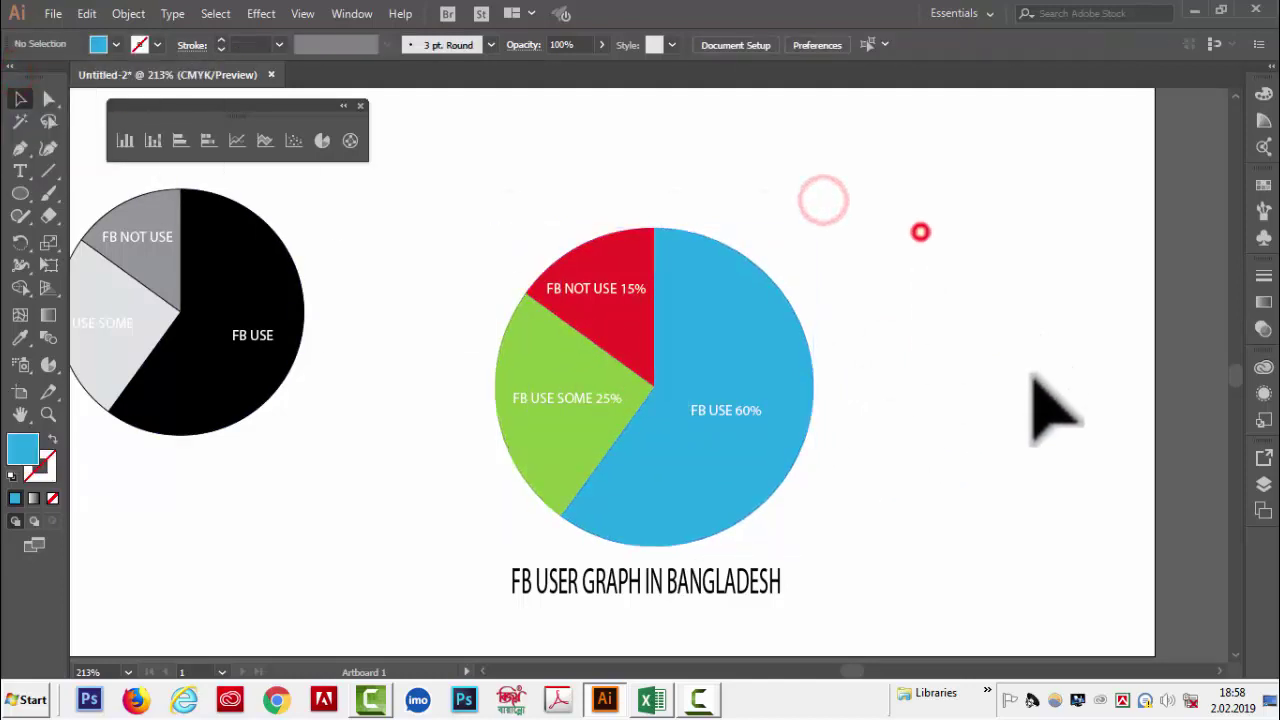
pyautogui.click(770, 331)
pyautogui.click(797, 186)
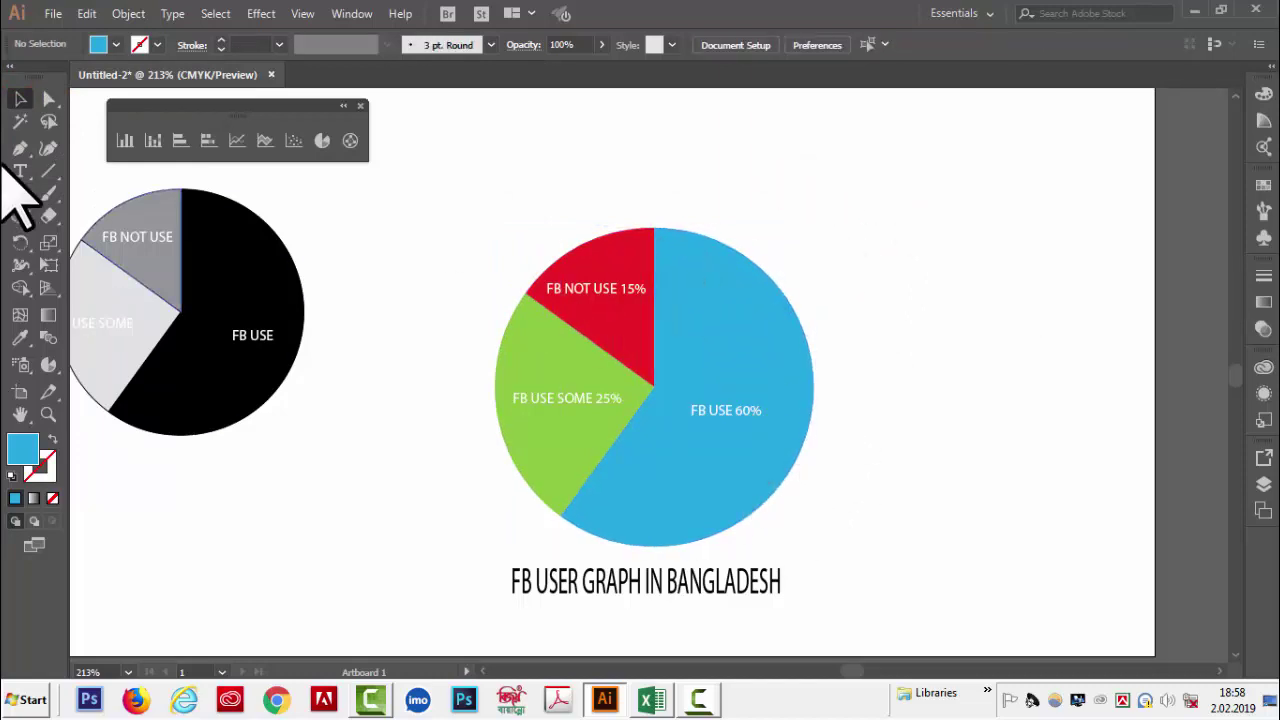
# - Pull the blue 60% slice right, the red 15% slice up and the green 25% slice left
pyautogui.moveTo(726, 340); pyautogui.dragTo(810, 352)
pyautogui.click(657, 296)
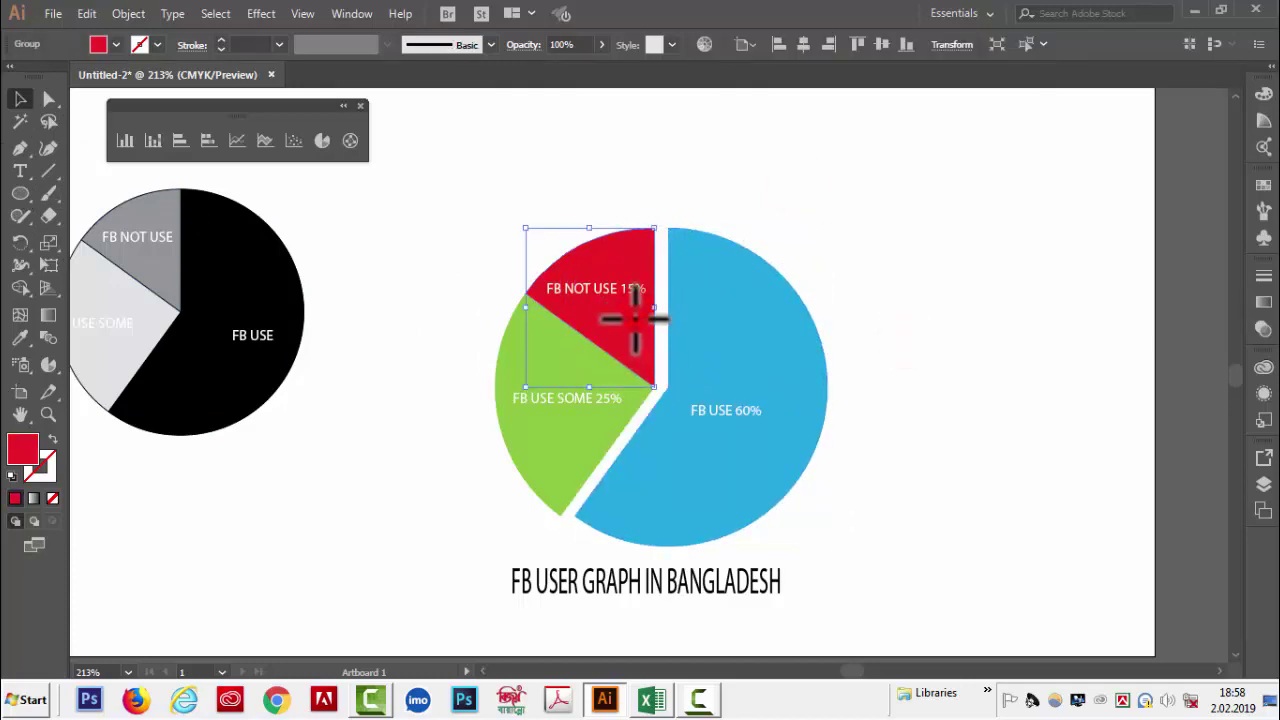
pyautogui.moveTo(640, 340); pyautogui.dragTo(640, 328)
pyautogui.click(897, 343)
pyautogui.moveTo(610, 425); pyautogui.dragTo(600, 422)
pyautogui.click(906, 403)
# - Move the FB NOT USE 15% label up
pyautogui.click(602, 290)
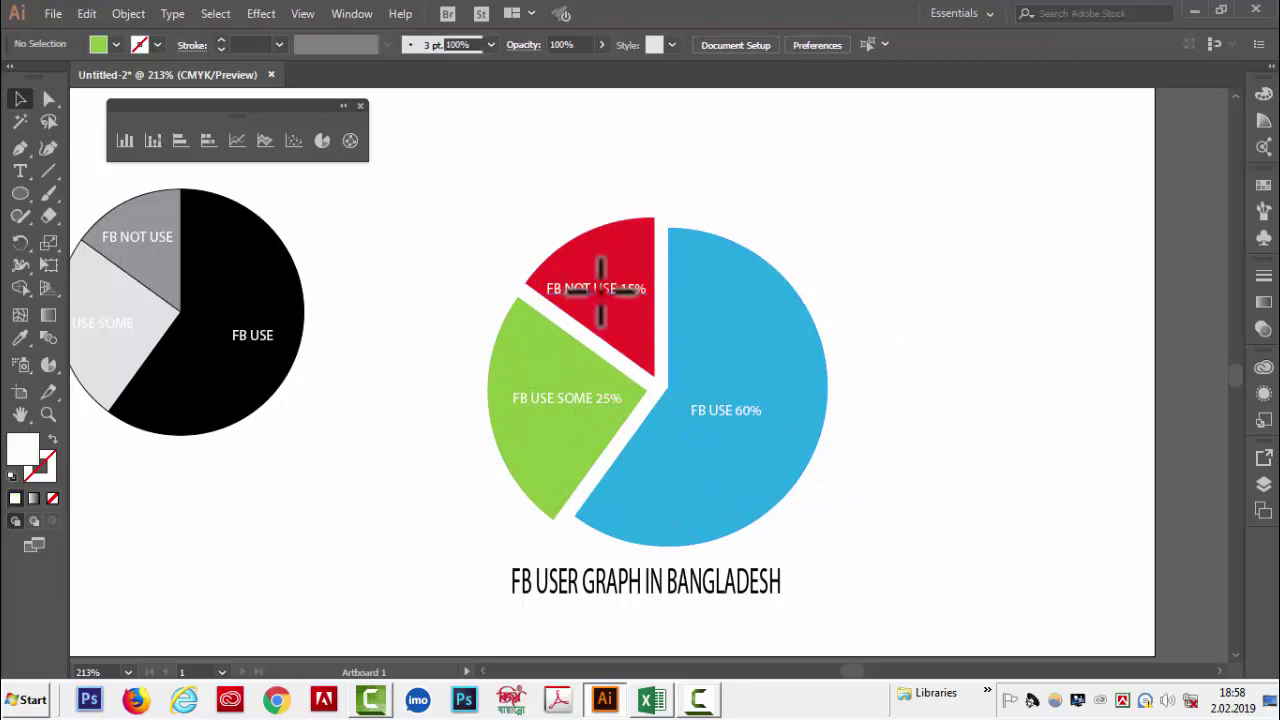
pyautogui.moveTo(608, 296); pyautogui.dragTo(608, 288)
pyautogui.click(948, 320)
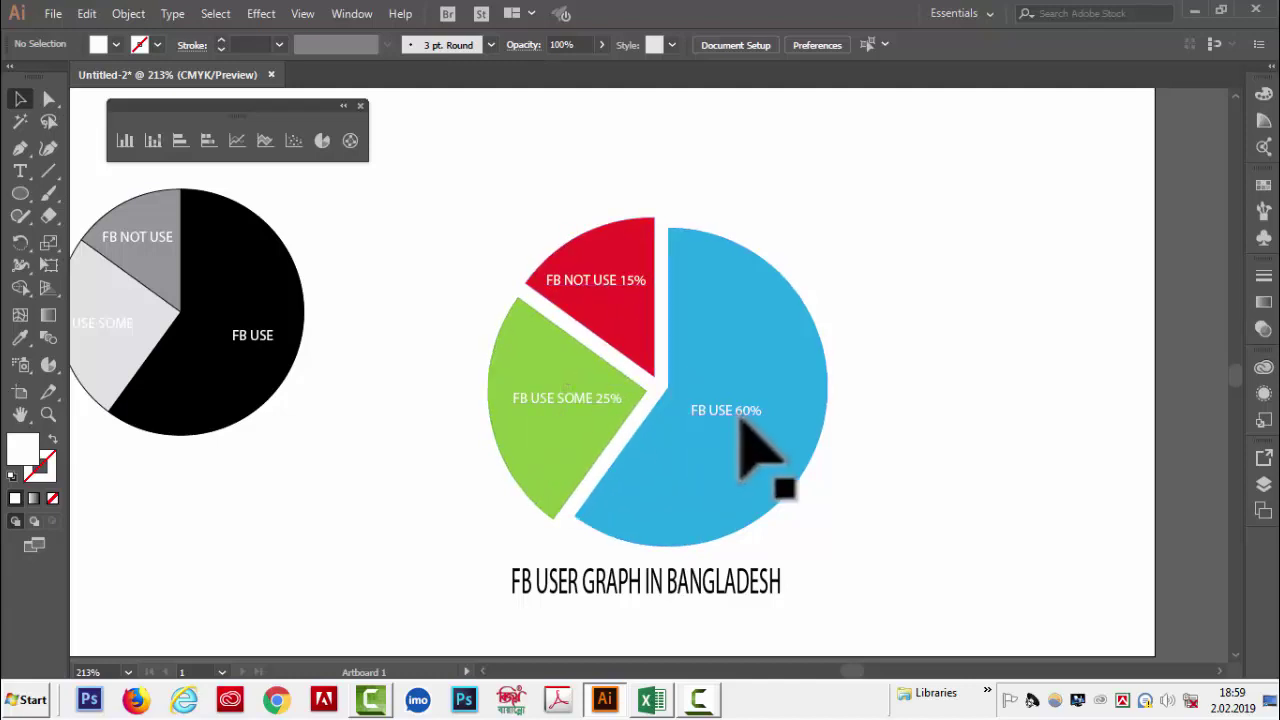
# - Delete the colour pie chart together with its title
pyautogui.moveTo(475, 200); pyautogui.dragTo(953, 597)
pyautogui.press('Delete')
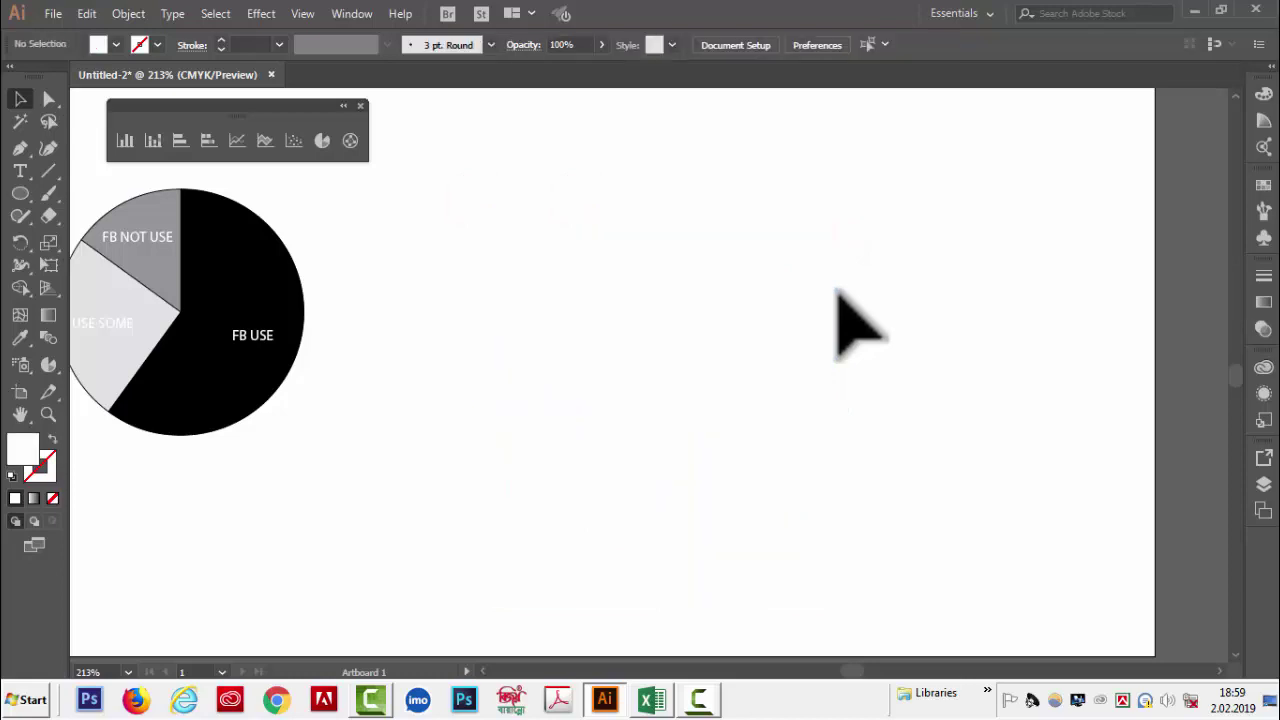
pyautogui.moveTo(77, 179); pyautogui.dragTo(652, 332)
pyautogui.click(846, 357)
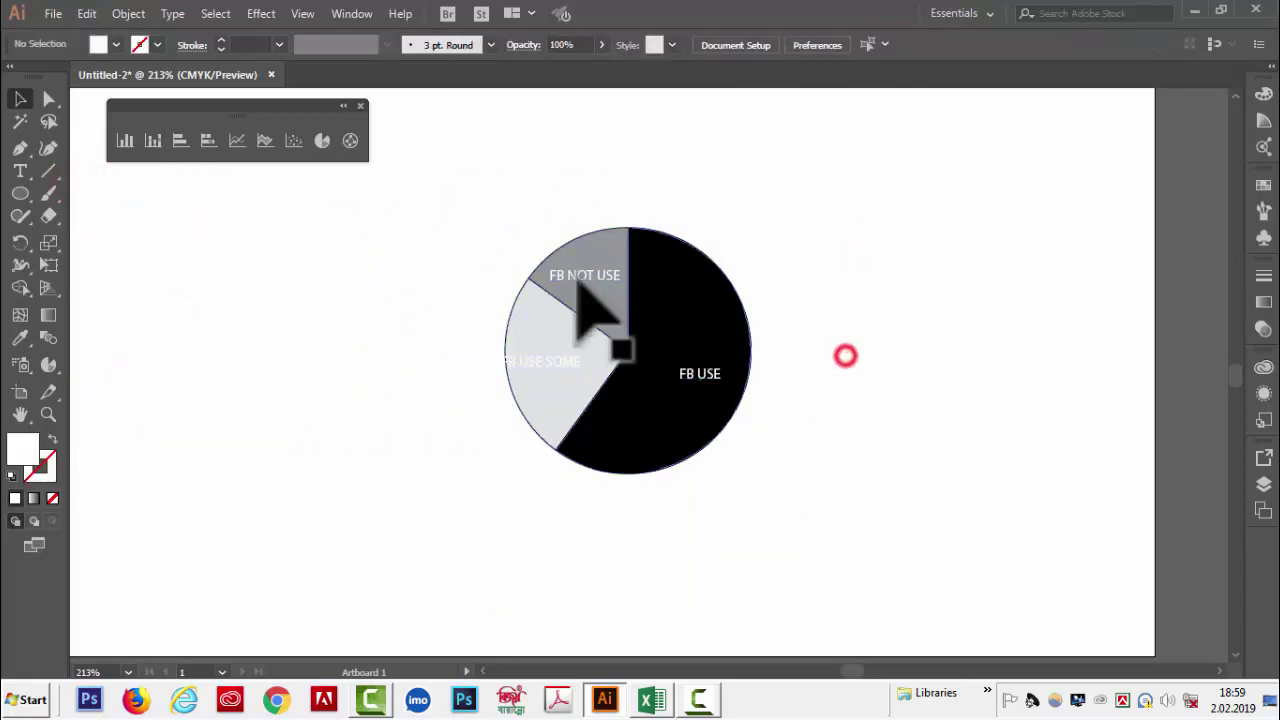
# - Select the whole grey pie chart and open the Object menu for graph commands
pyautogui.moveTo(474, 226); pyautogui.dragTo(806, 491)
pyautogui.click(977, 517)
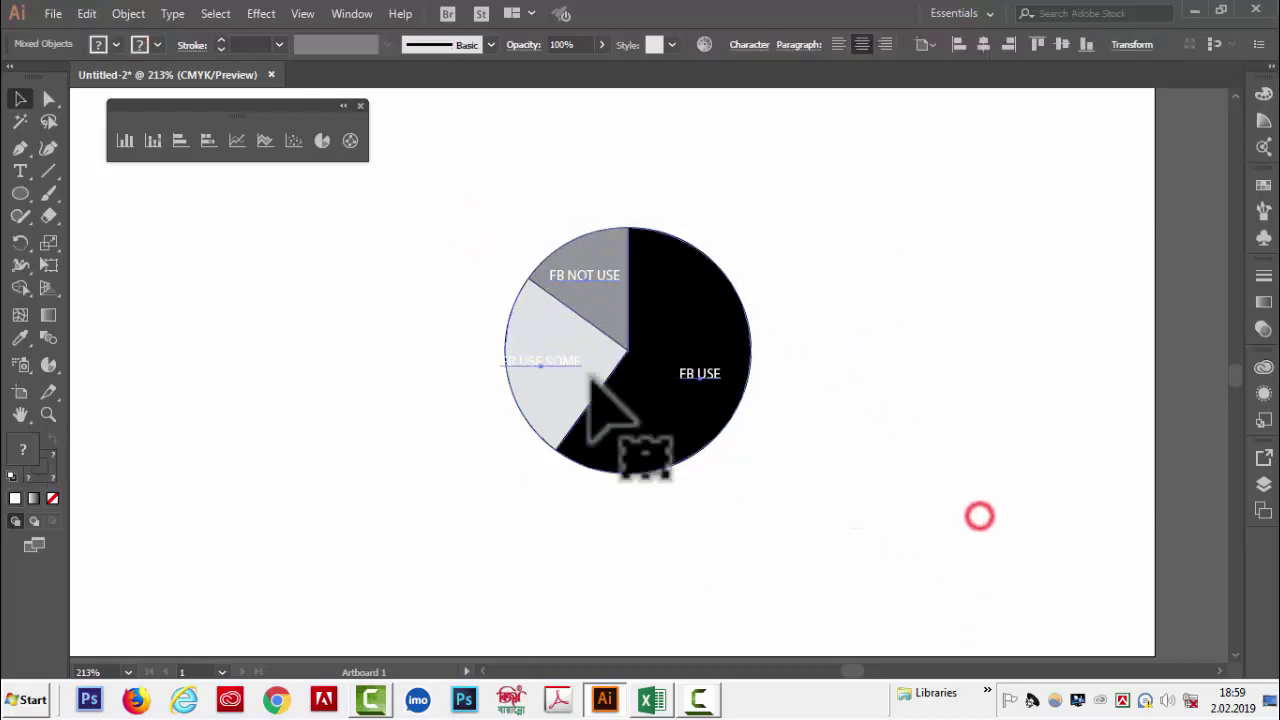
pyautogui.moveTo(509, 229); pyautogui.dragTo(858, 558)
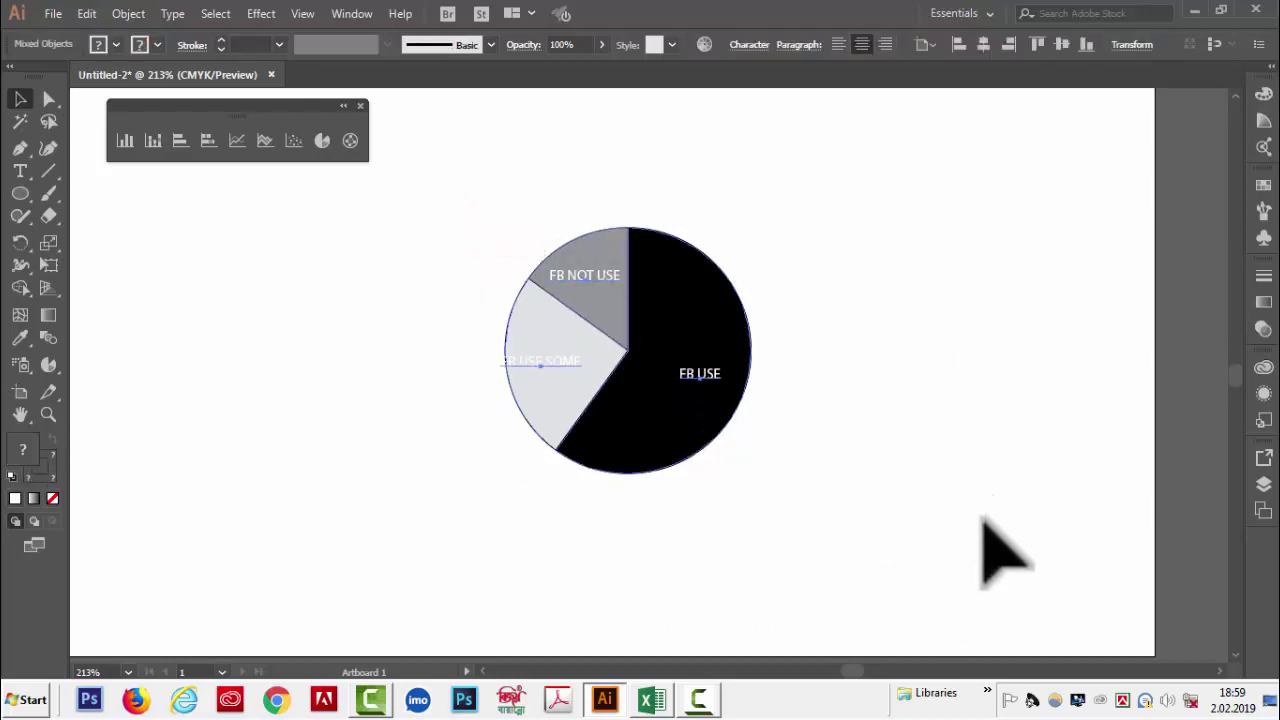
pyautogui.moveTo(527, 224); pyautogui.dragTo(820, 490)
pyautogui.click(471, 257)
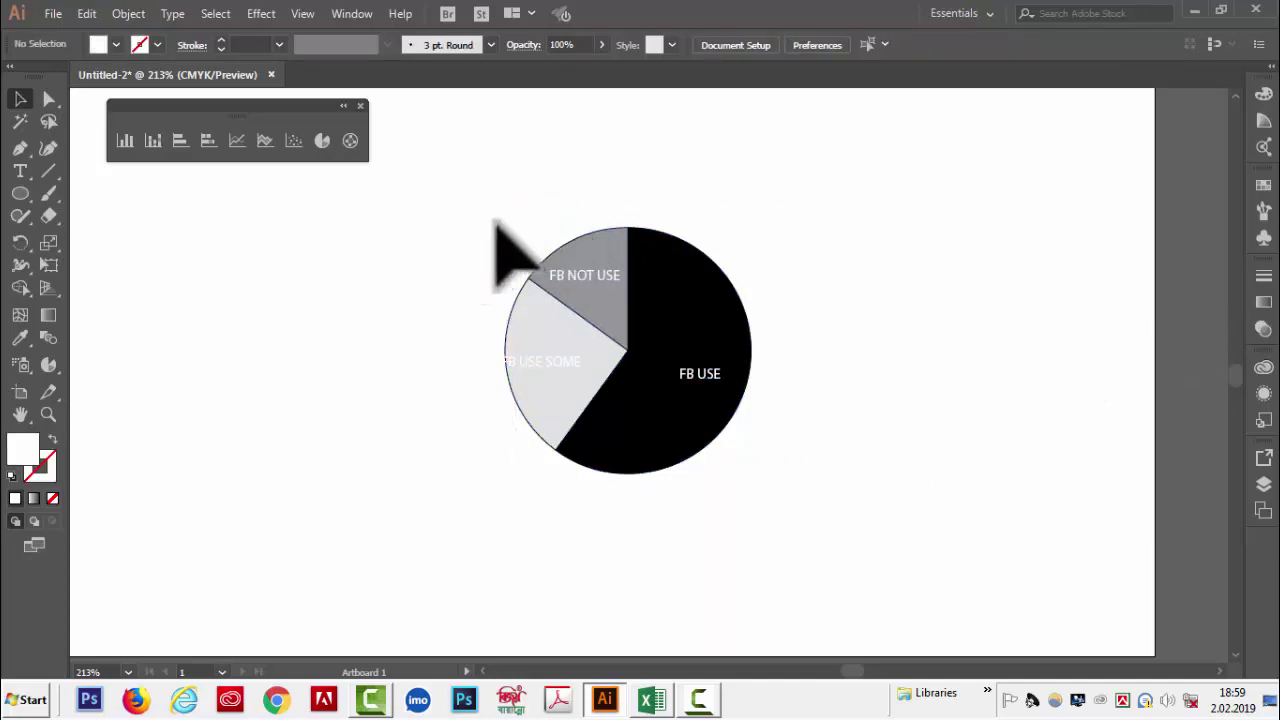
pyautogui.moveTo(488, 219); pyautogui.dragTo(857, 514)
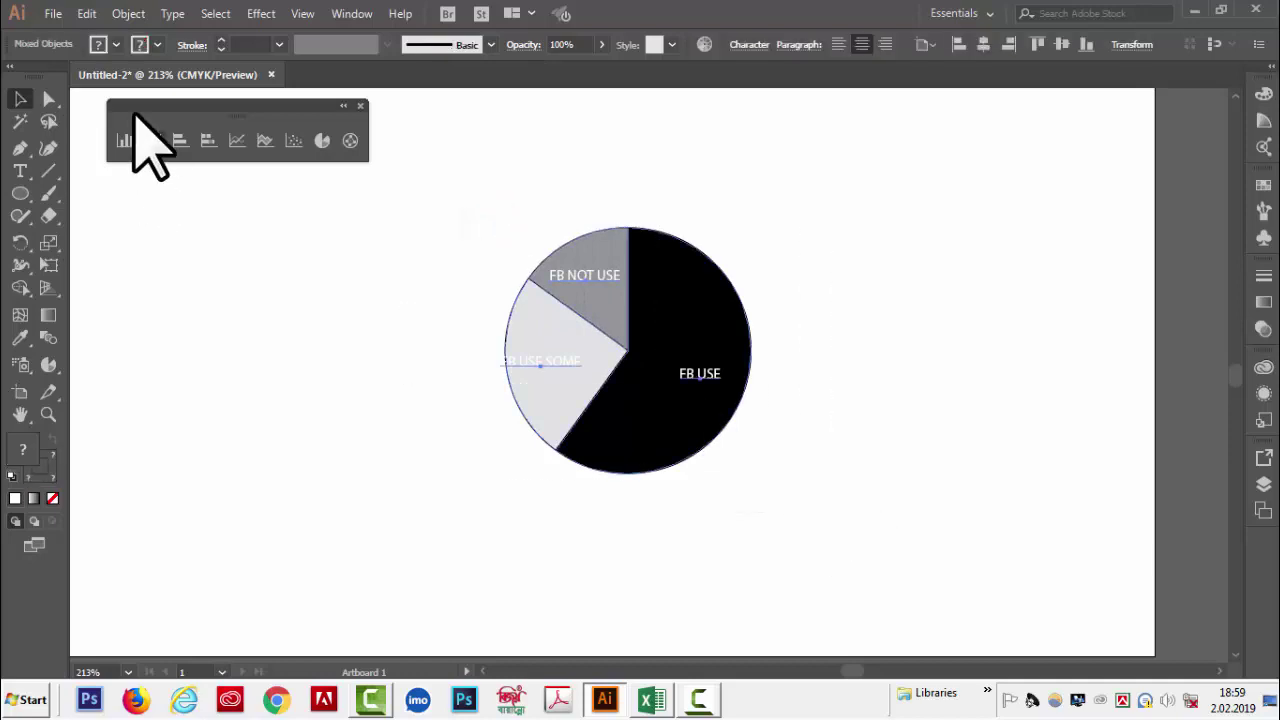
pyautogui.click(127, 14)
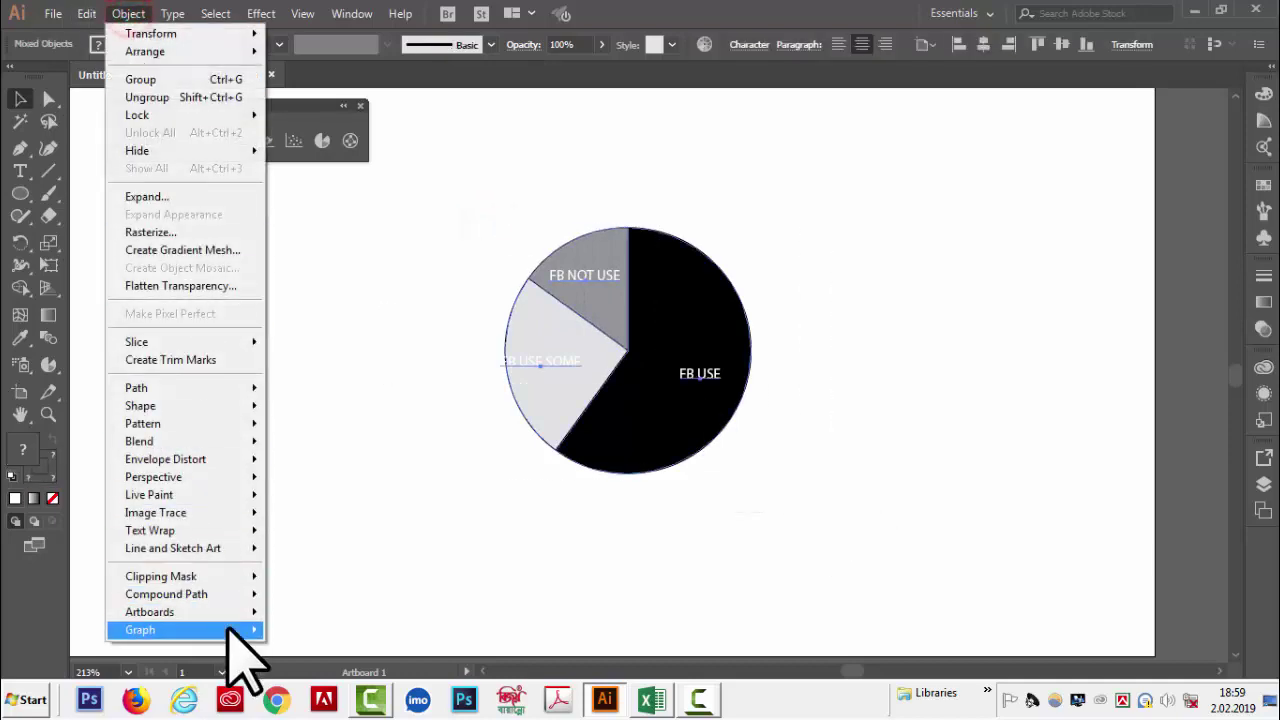
# - Edit the grey pie chart's Graph Data to 65, 30 and 5 and apply it
pyautogui.moveTo(240, 630)
pyautogui.click(300, 645)
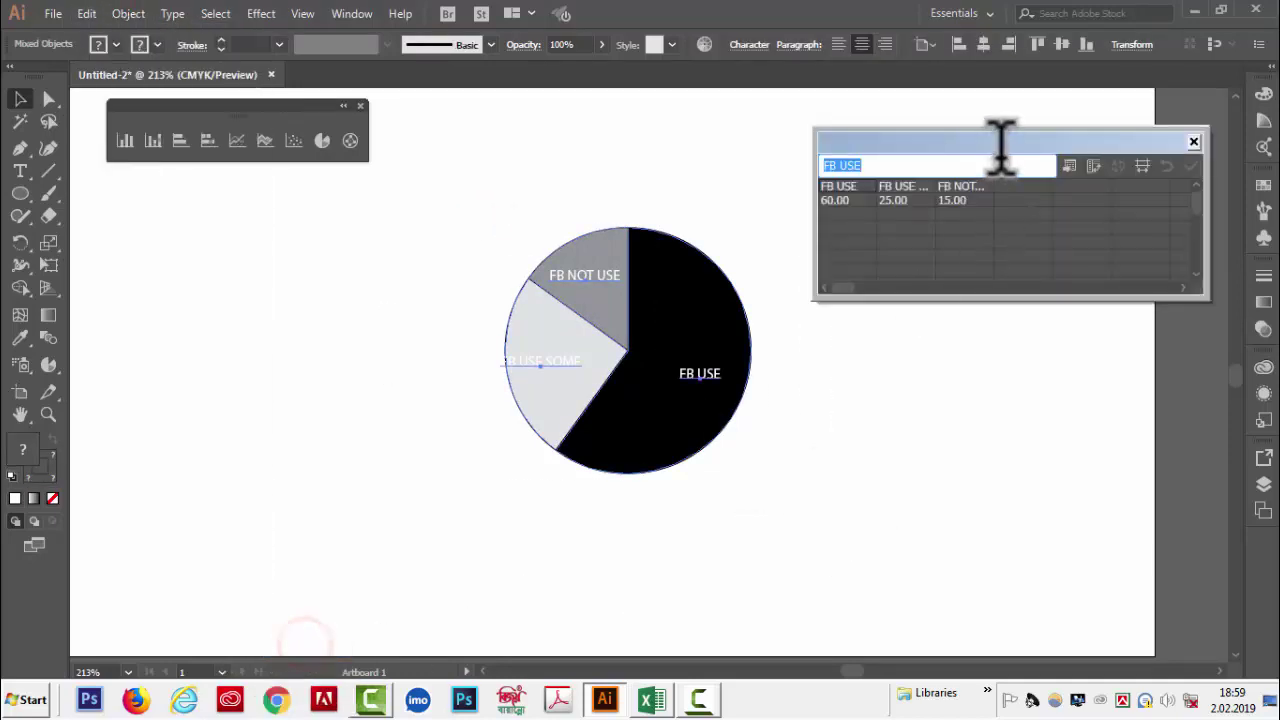
pyautogui.moveTo(995, 143); pyautogui.dragTo(958, 207)
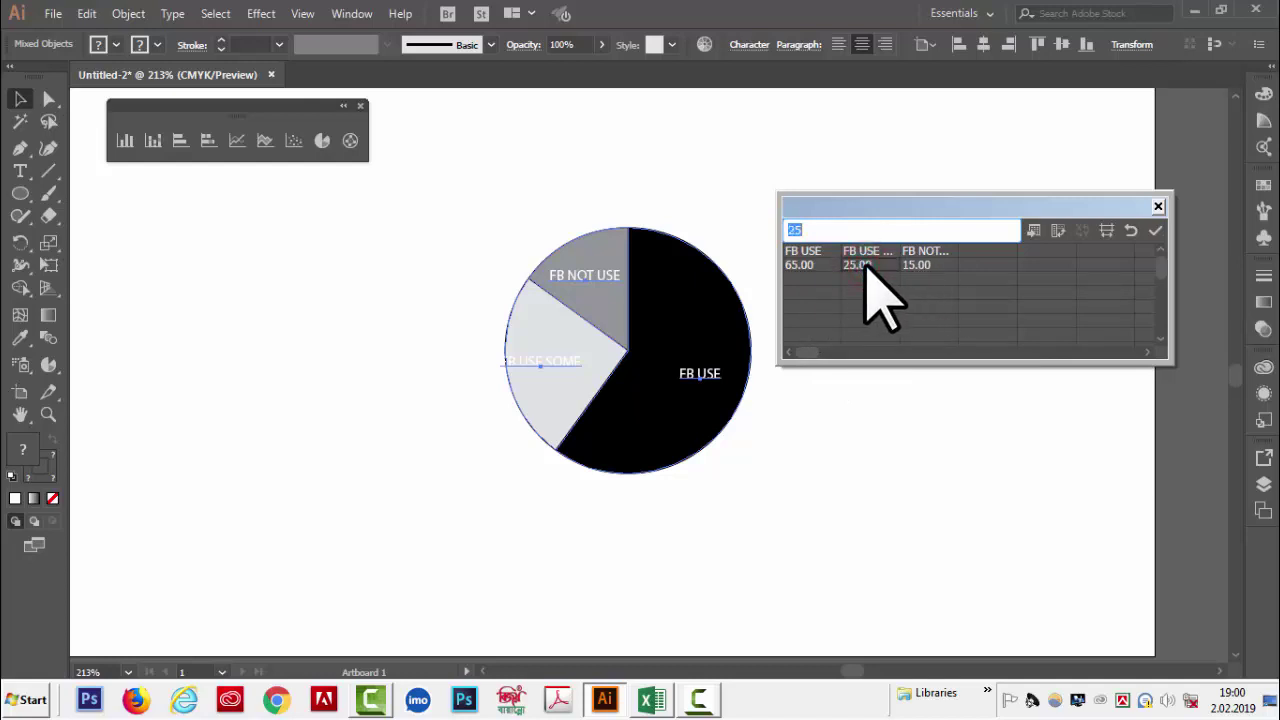
pyautogui.write('0')
pyautogui.press('Return')
pyautogui.click(925, 263)
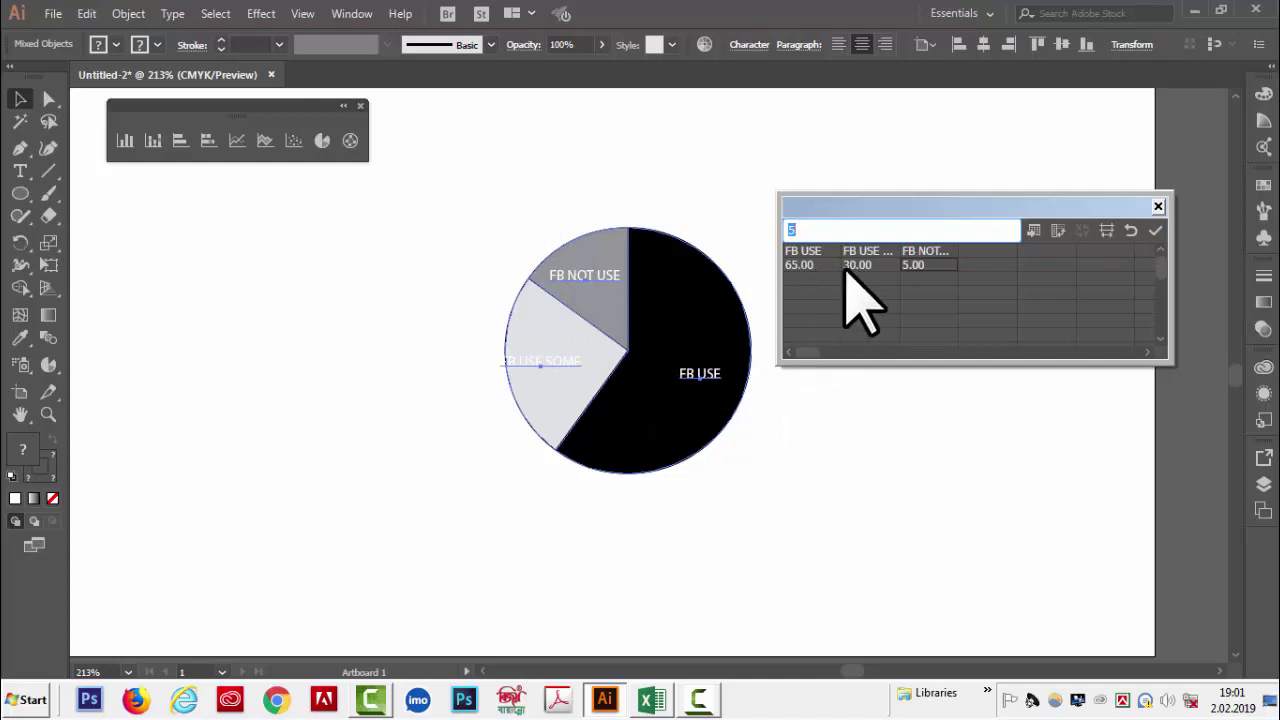
pyautogui.click(1156, 234)
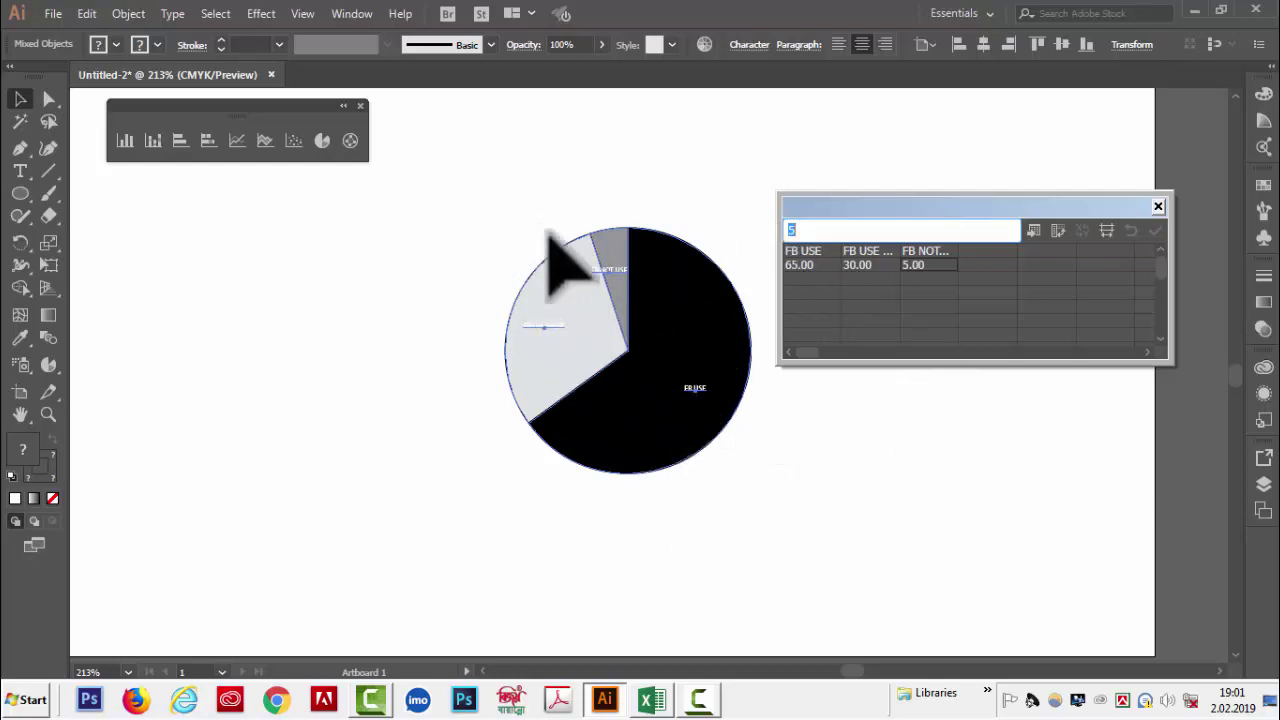
# - Close the data window and recolour the FB USE slice cyan and the FB USE SOME slice yellow
pyautogui.click(1158, 207)
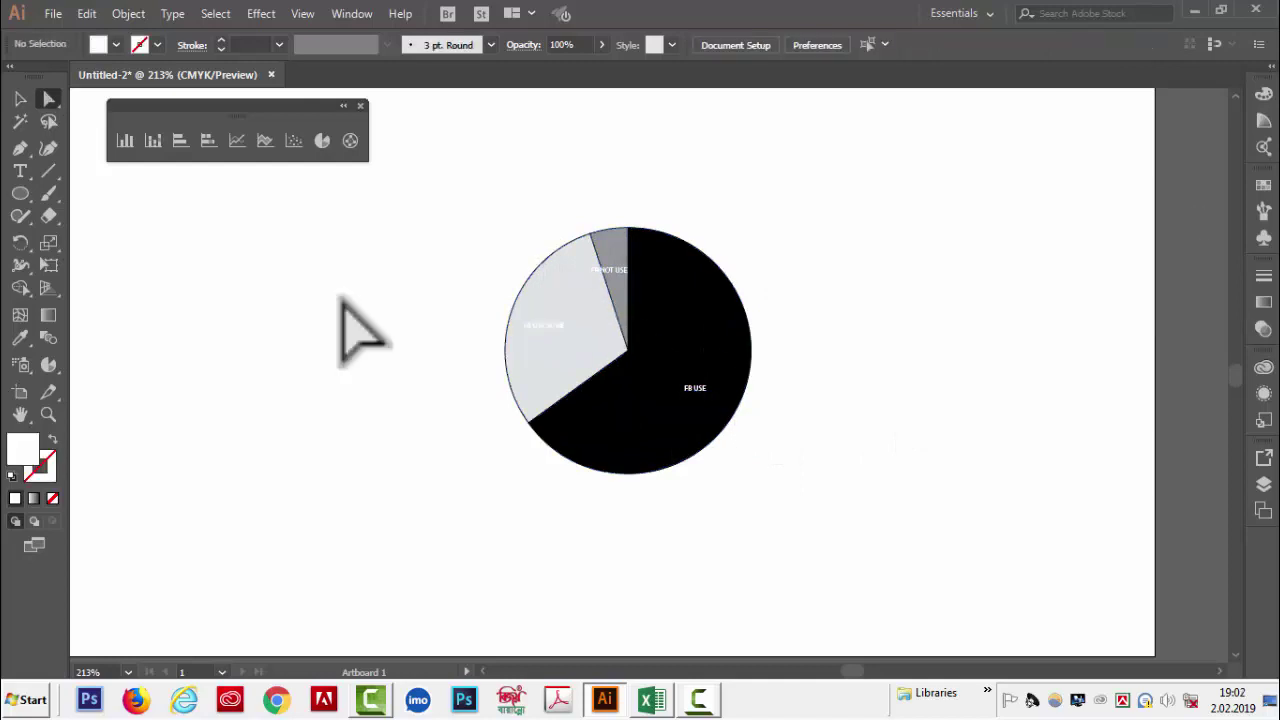
pyautogui.click(48, 98)
pyautogui.click(704, 332)
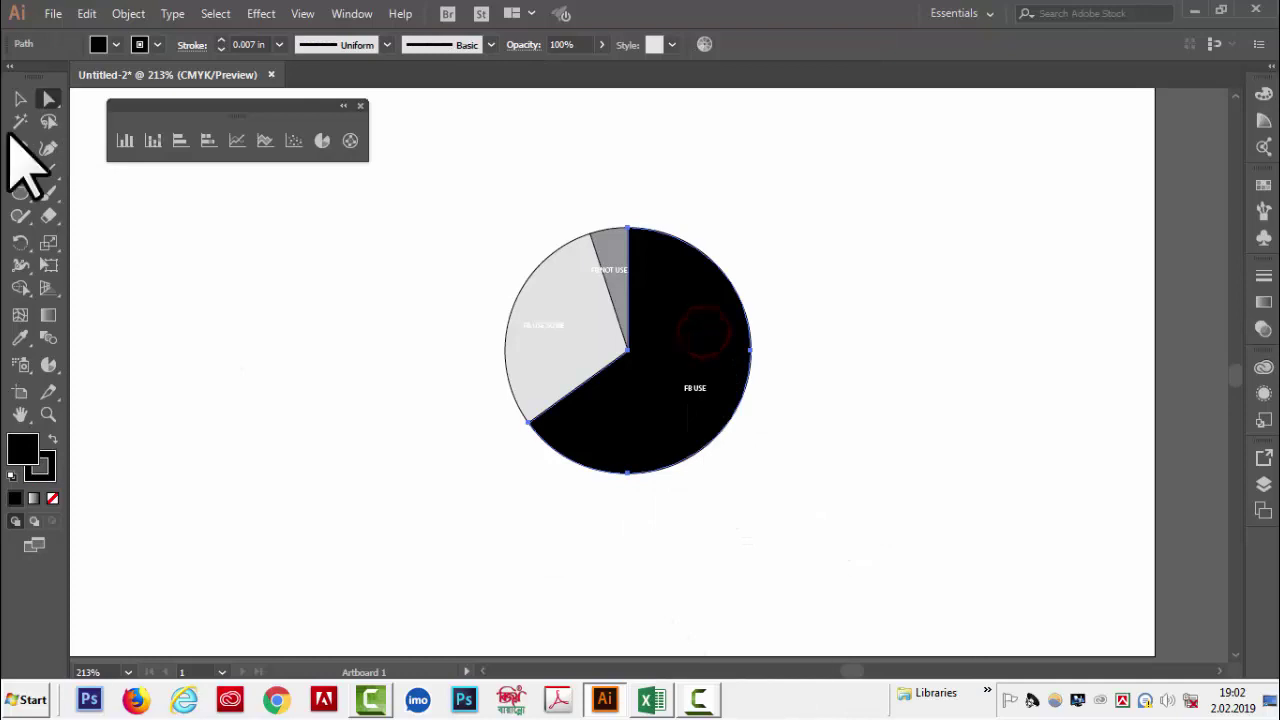
pyautogui.click(116, 44)
pyautogui.click(106, 91)
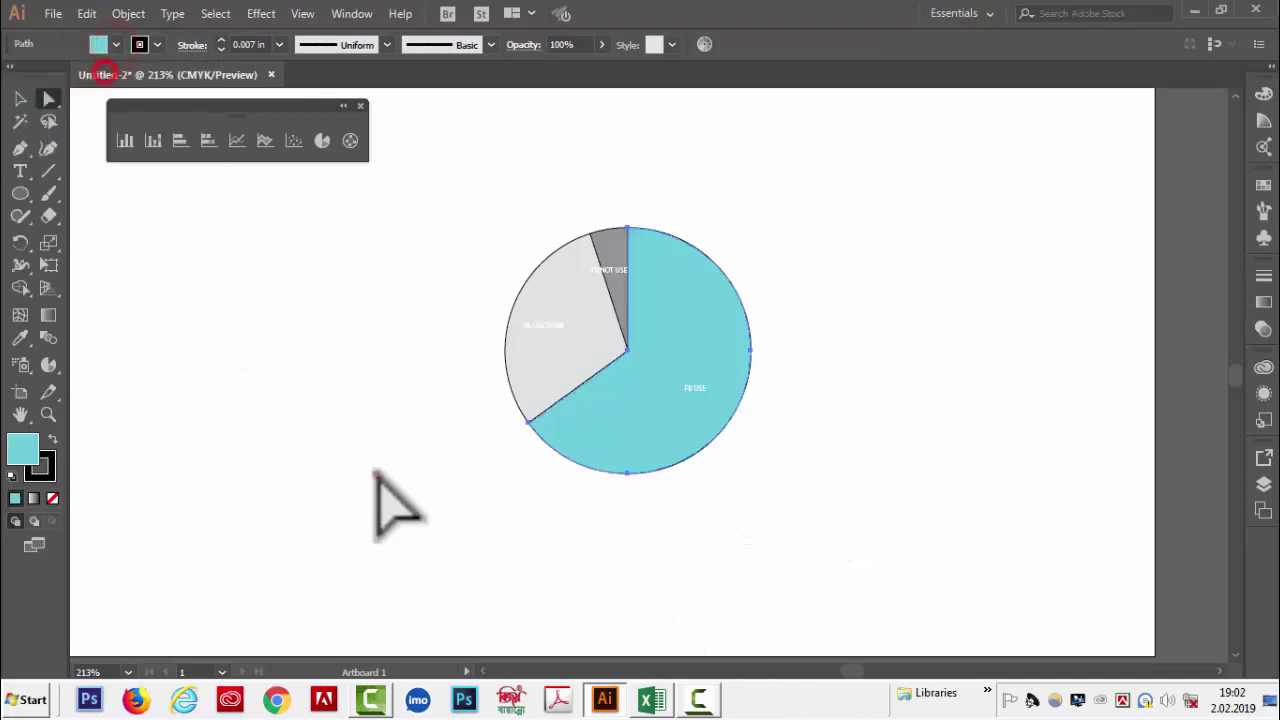
pyautogui.click(376, 474)
pyautogui.click(570, 359)
pyautogui.click(116, 44)
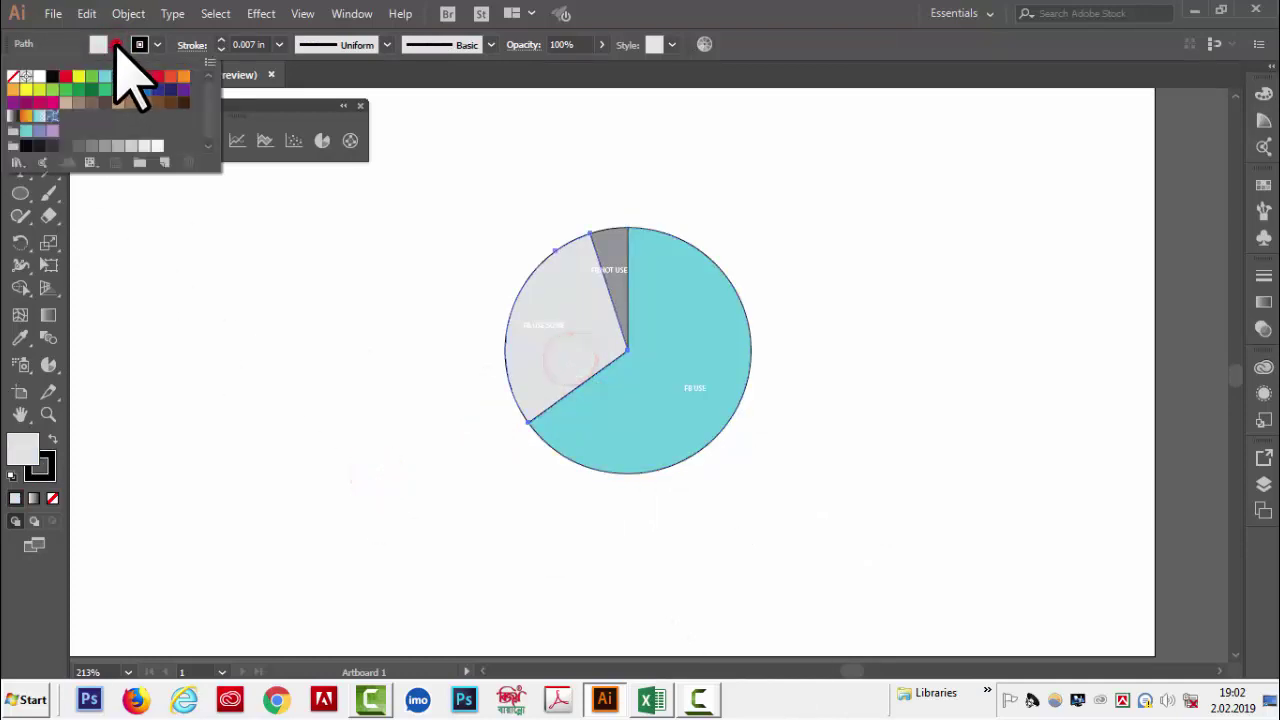
pyautogui.click(80, 77)
pyautogui.click(289, 457)
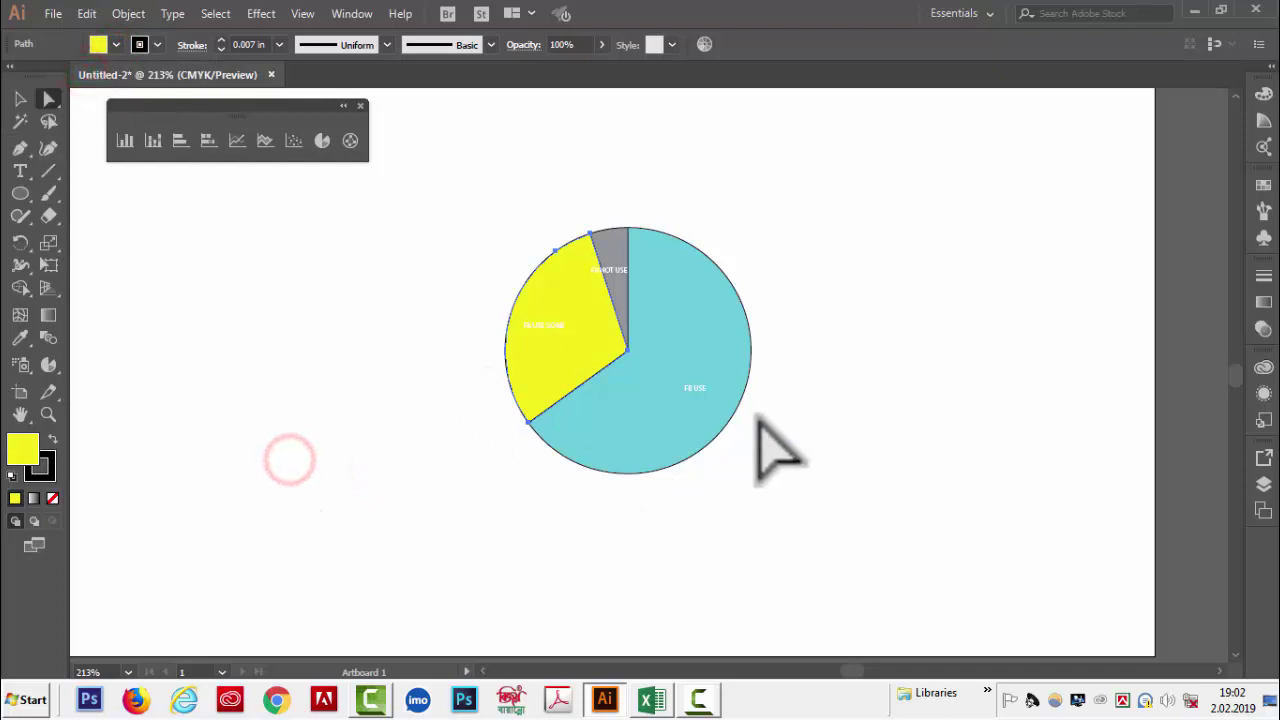
# - Deselect the pie chart and switch to the Excel MIT marks workbook
pyautogui.click(616, 250)
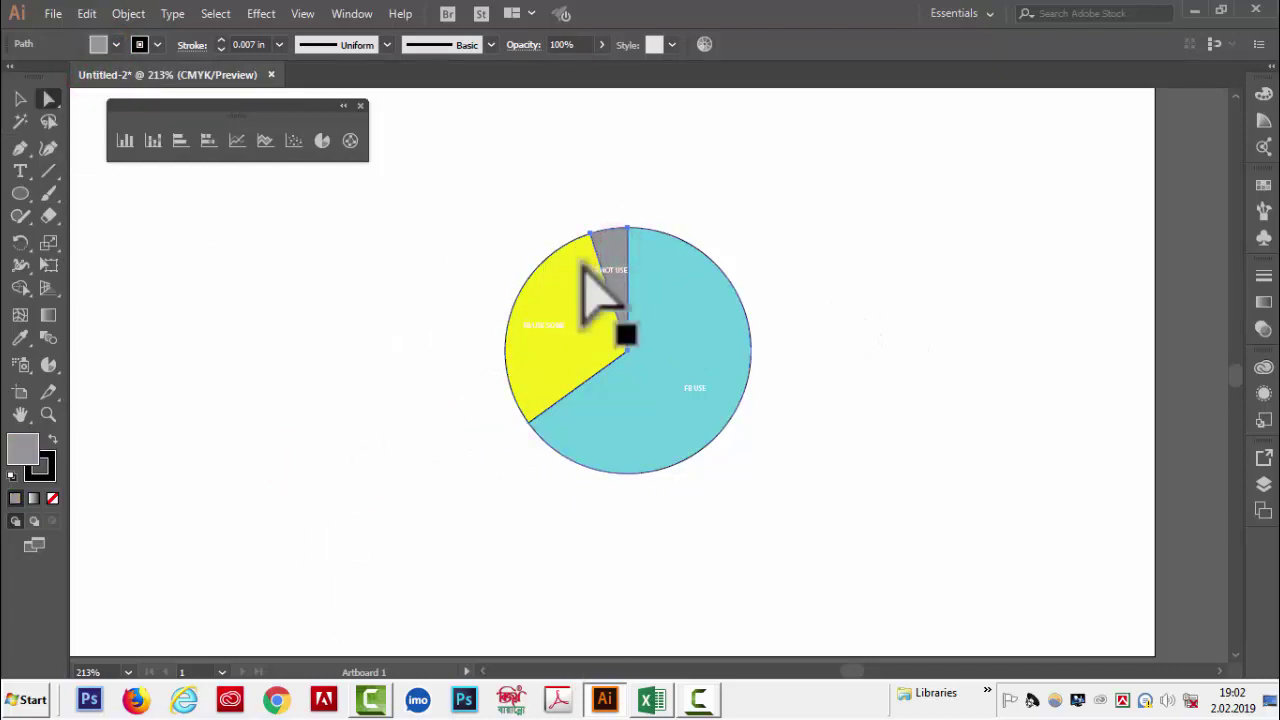
pyautogui.click(314, 252)
pyautogui.press('v')
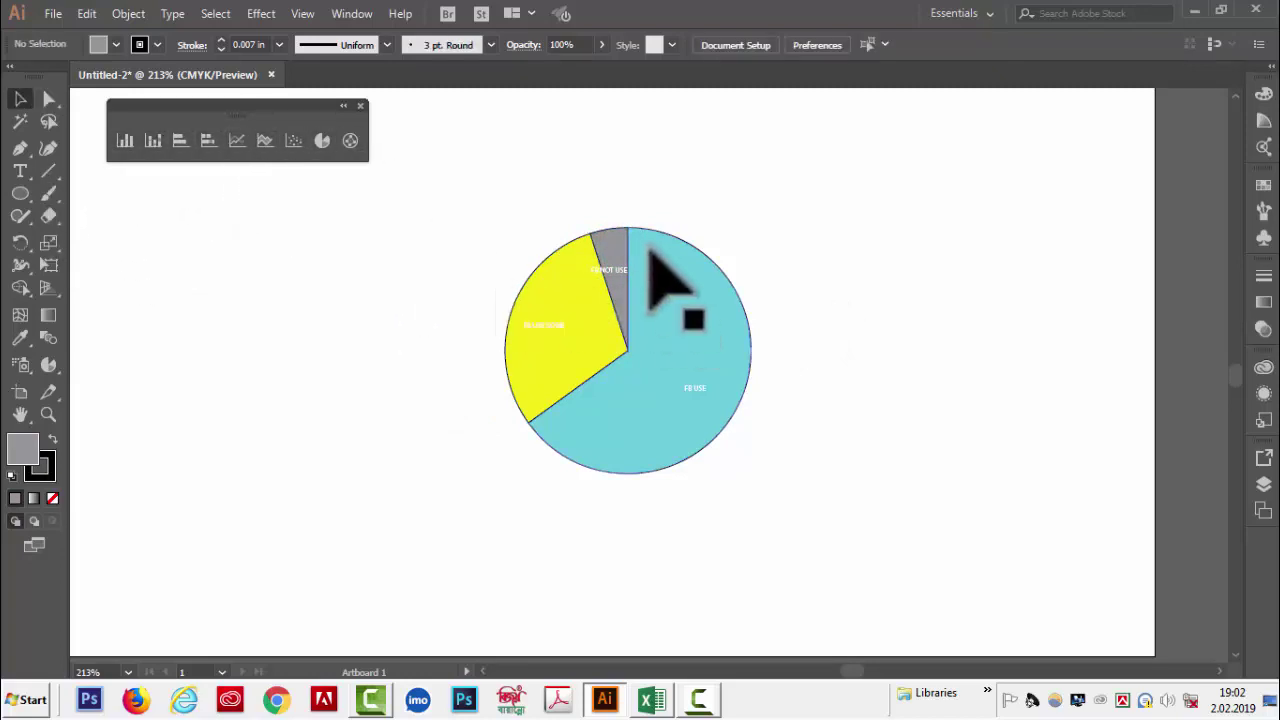
pyautogui.click(474, 206)
pyautogui.hotkey('alt', 'Tab')
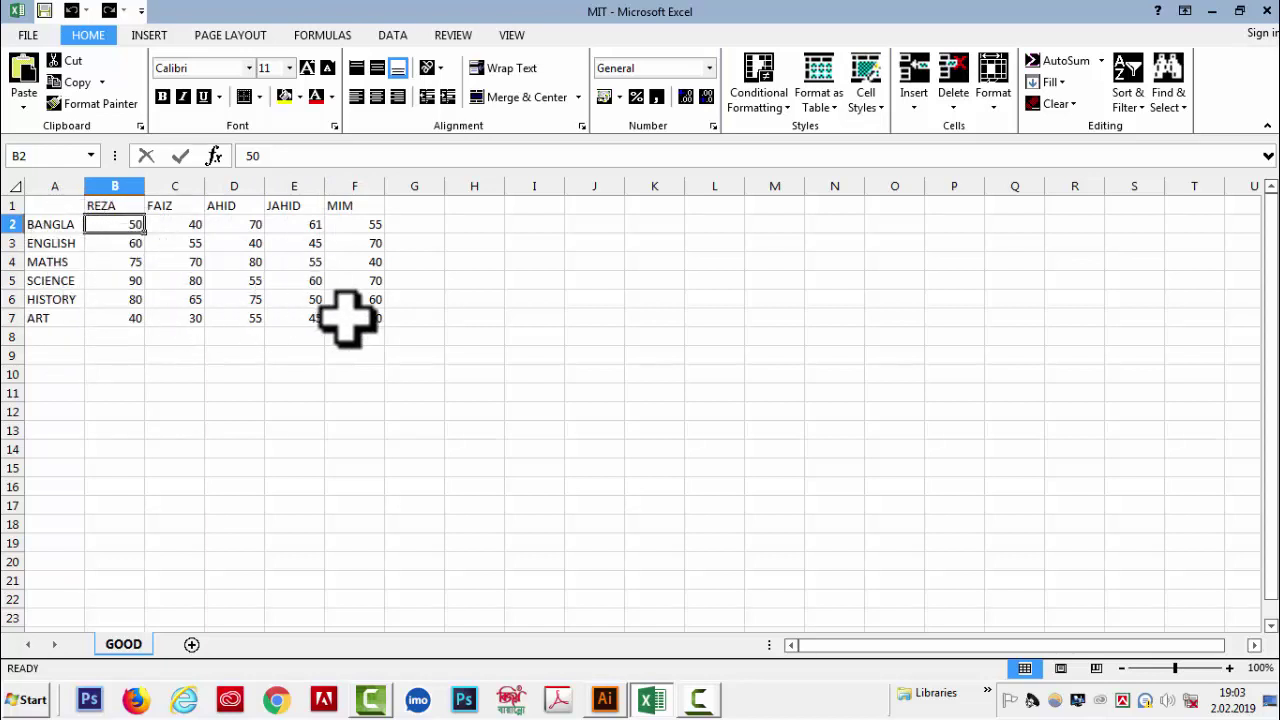
# - Choose Text (Tab delimited) as the export file type for the marks workbook
pyautogui.click(28, 36)
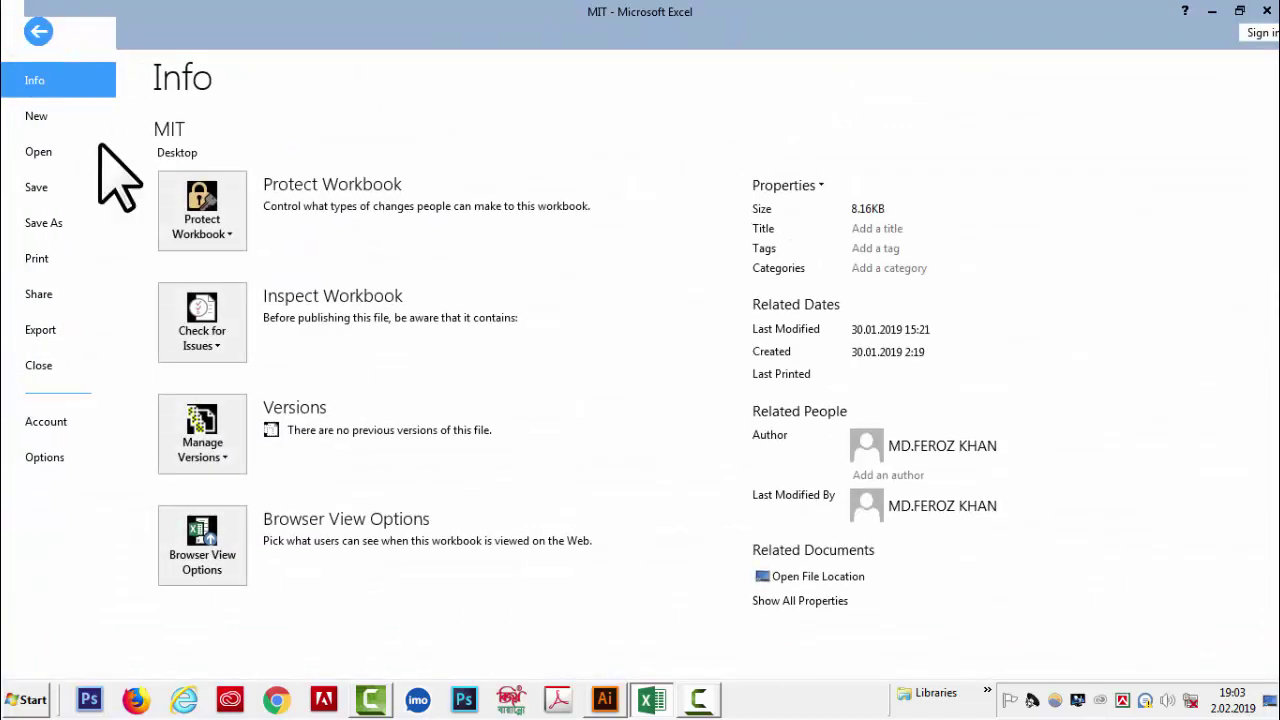
pyautogui.click(45, 335)
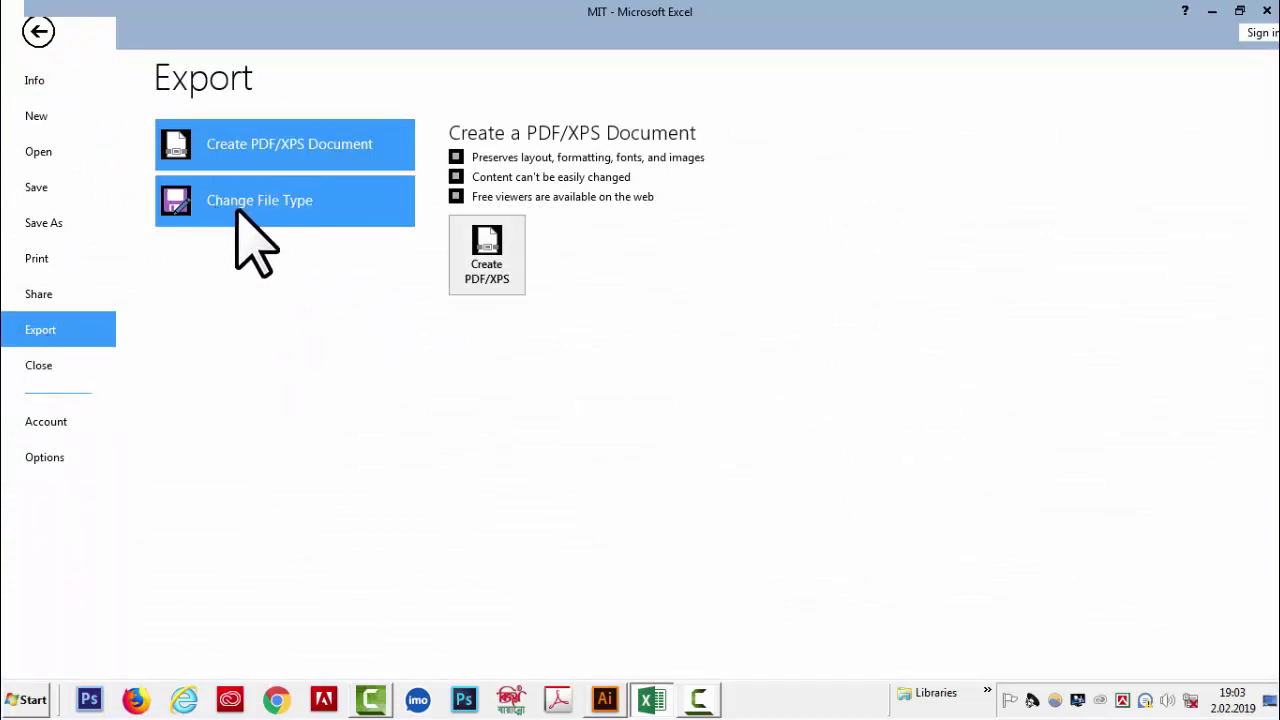
pyautogui.click(300, 215)
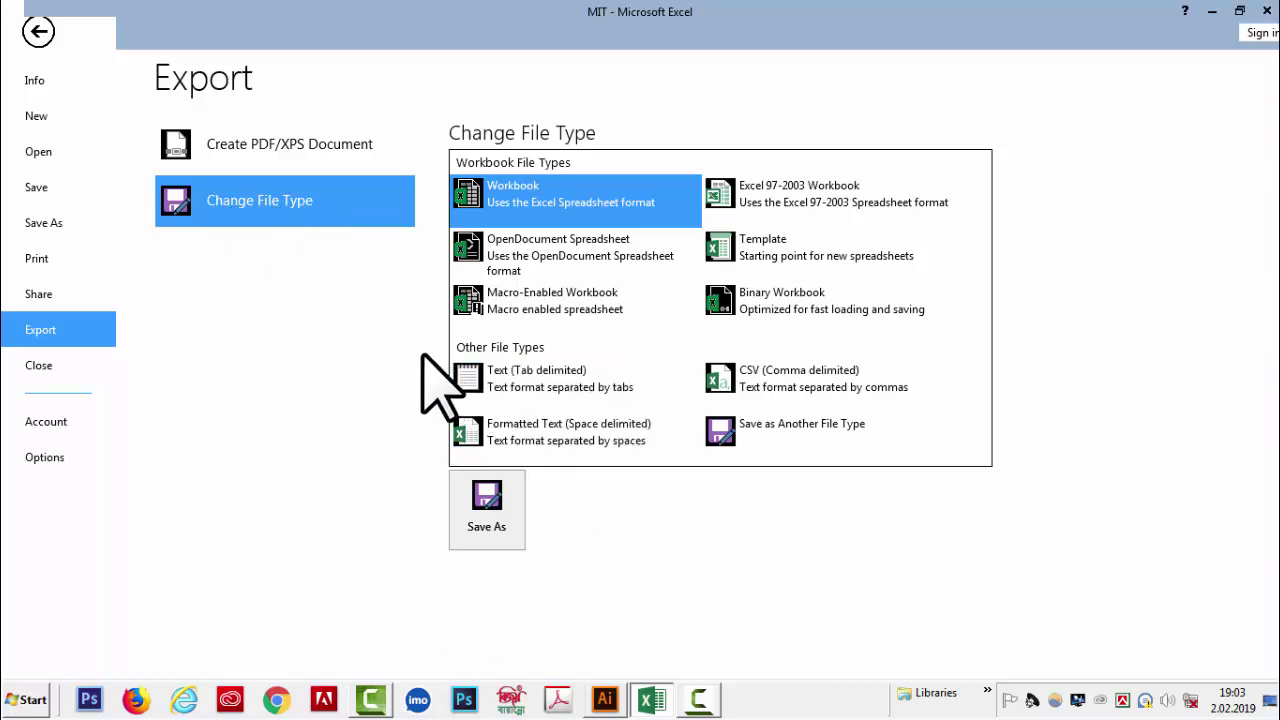
pyautogui.click(543, 379)
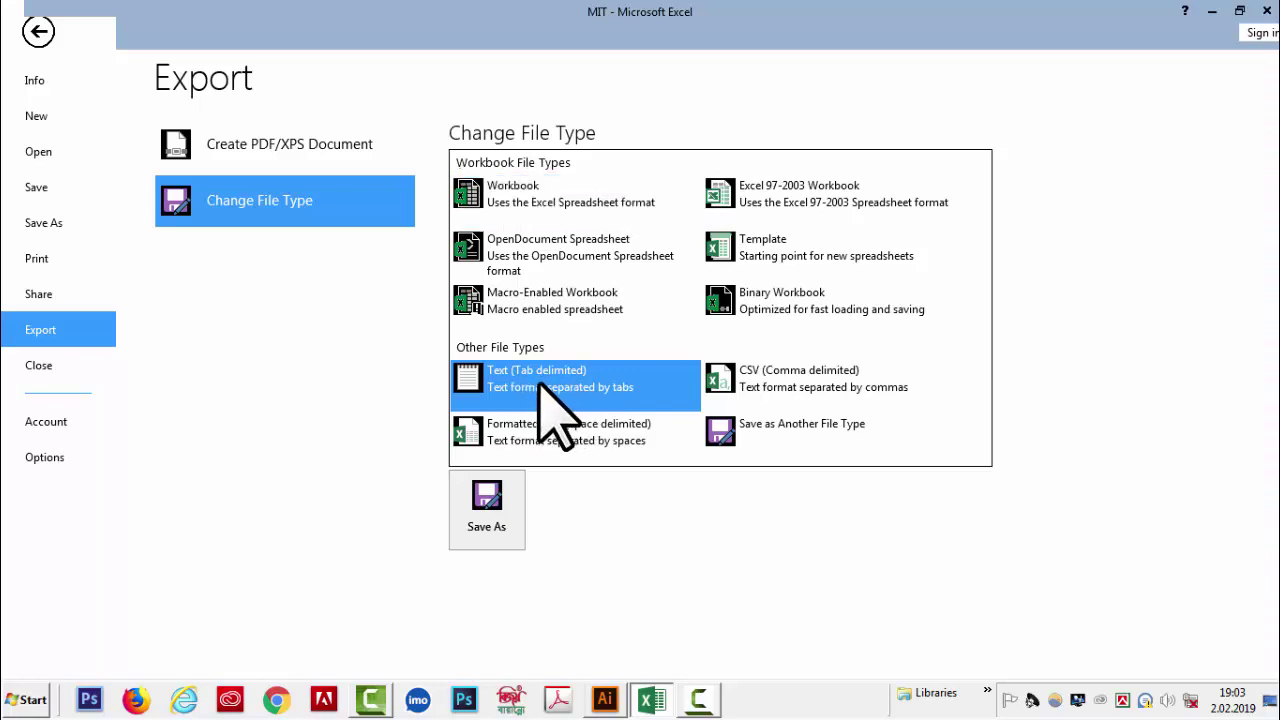
pyautogui.click(463, 528)
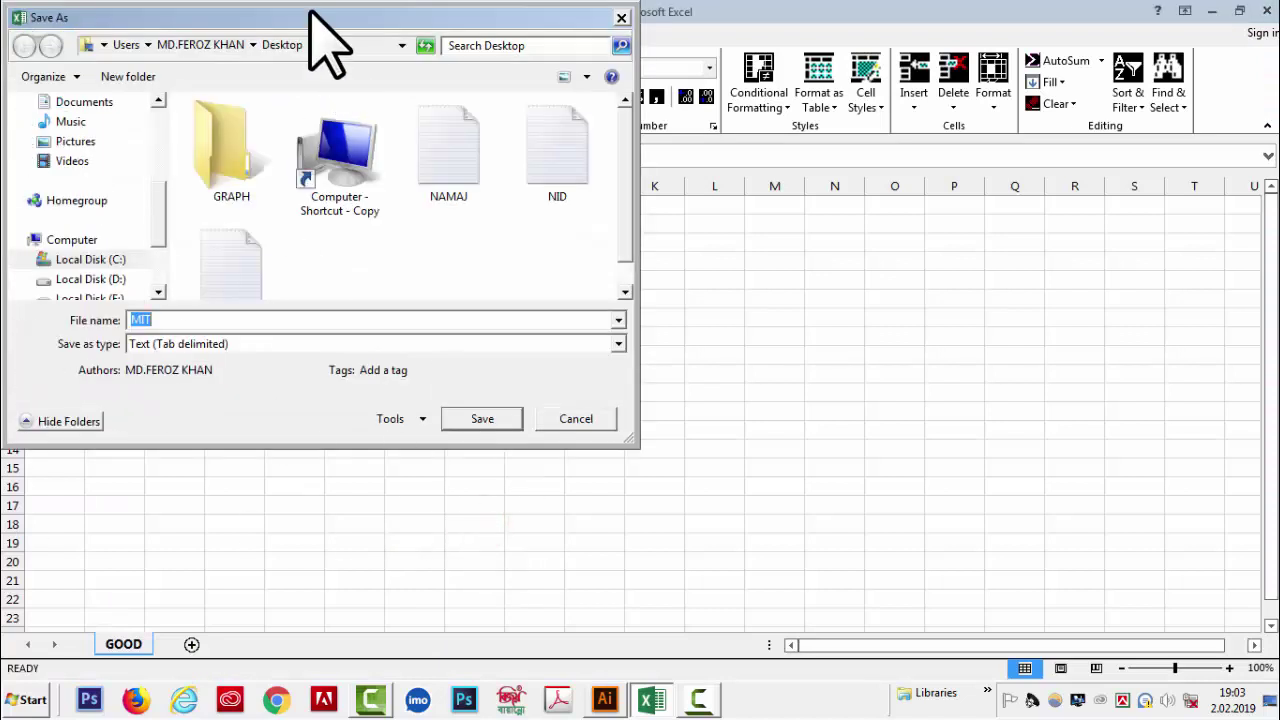
# - Save the file to the Desktop as RESULT SHEET, keeping the tab-delimited format
pyautogui.moveTo(160, 213); pyautogui.dragTo(157, 140)
pyautogui.click(77, 170)
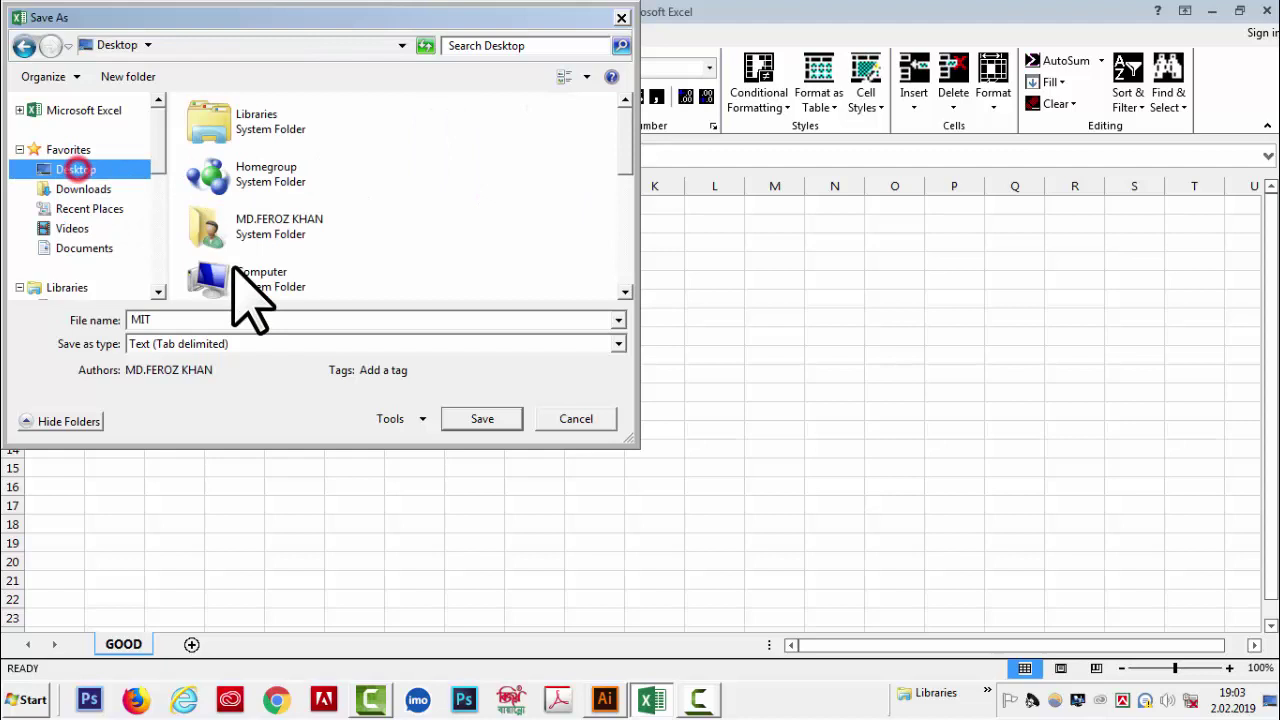
pyautogui.doubleClick(165, 319)
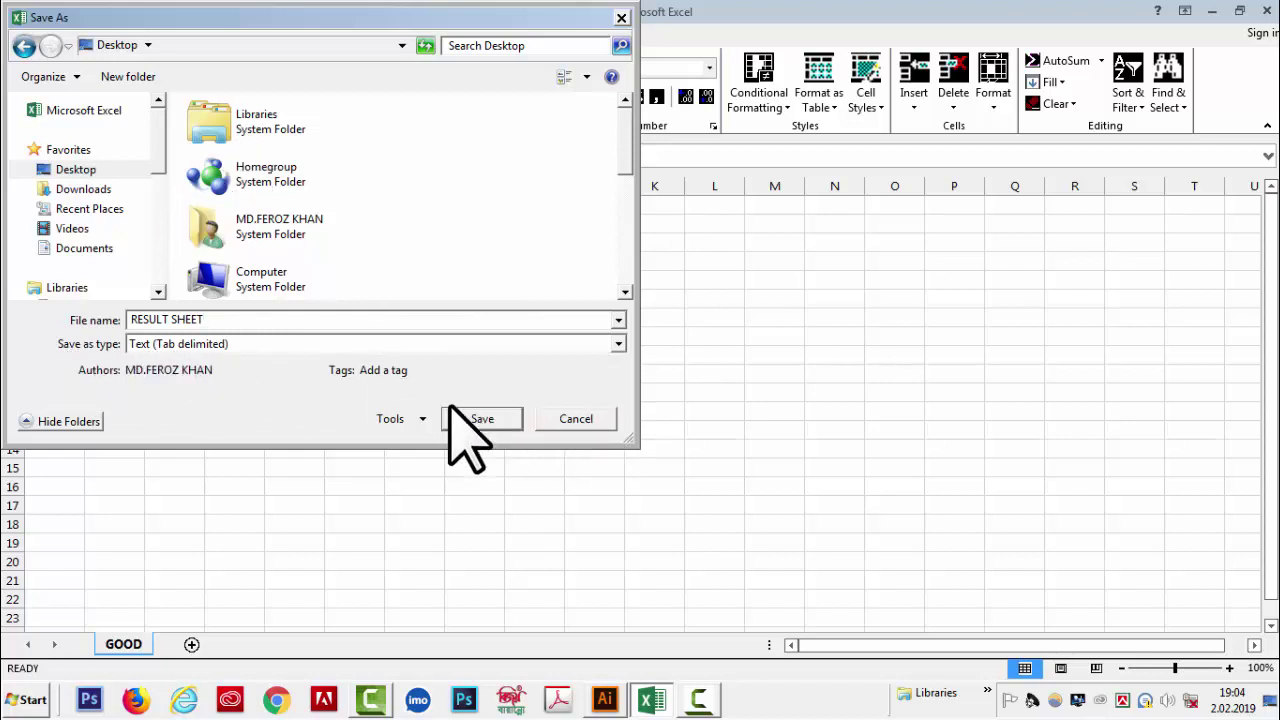
pyautogui.click(497, 418)
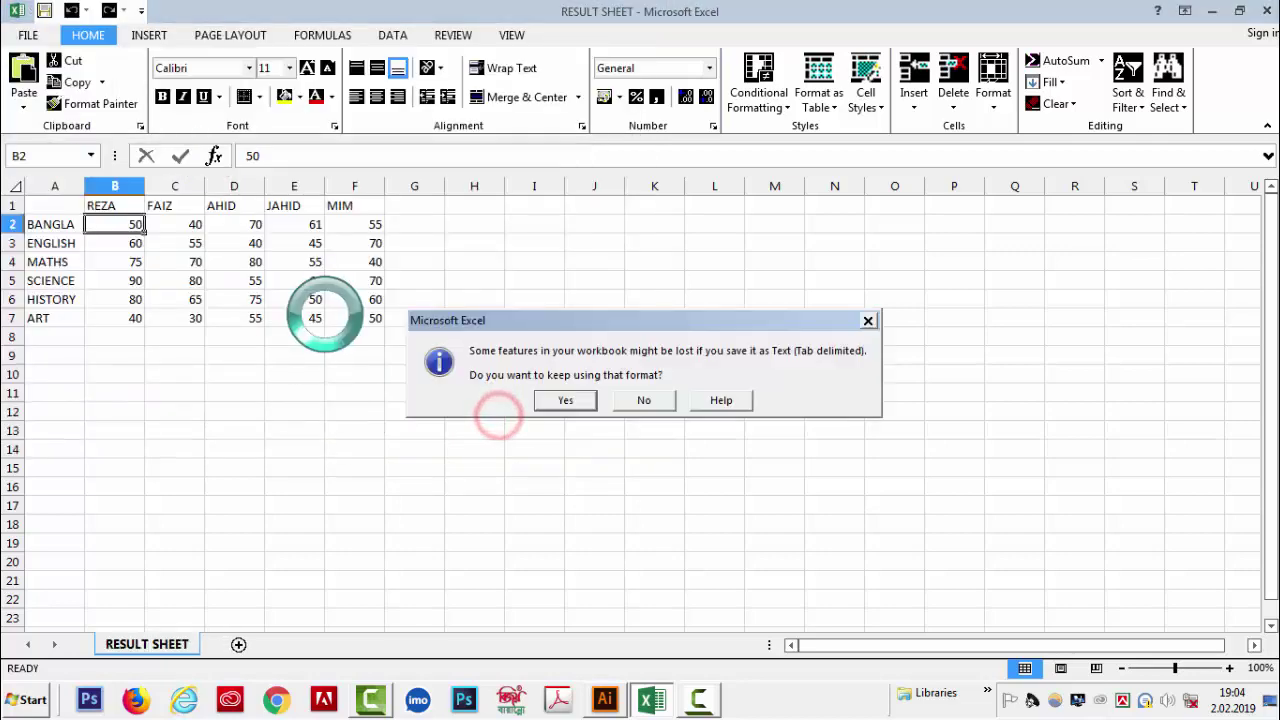
pyautogui.click(644, 400)
# - Close Excel without saving further changes
pyautogui.click(28, 35)
pyautogui.click(1267, 11)
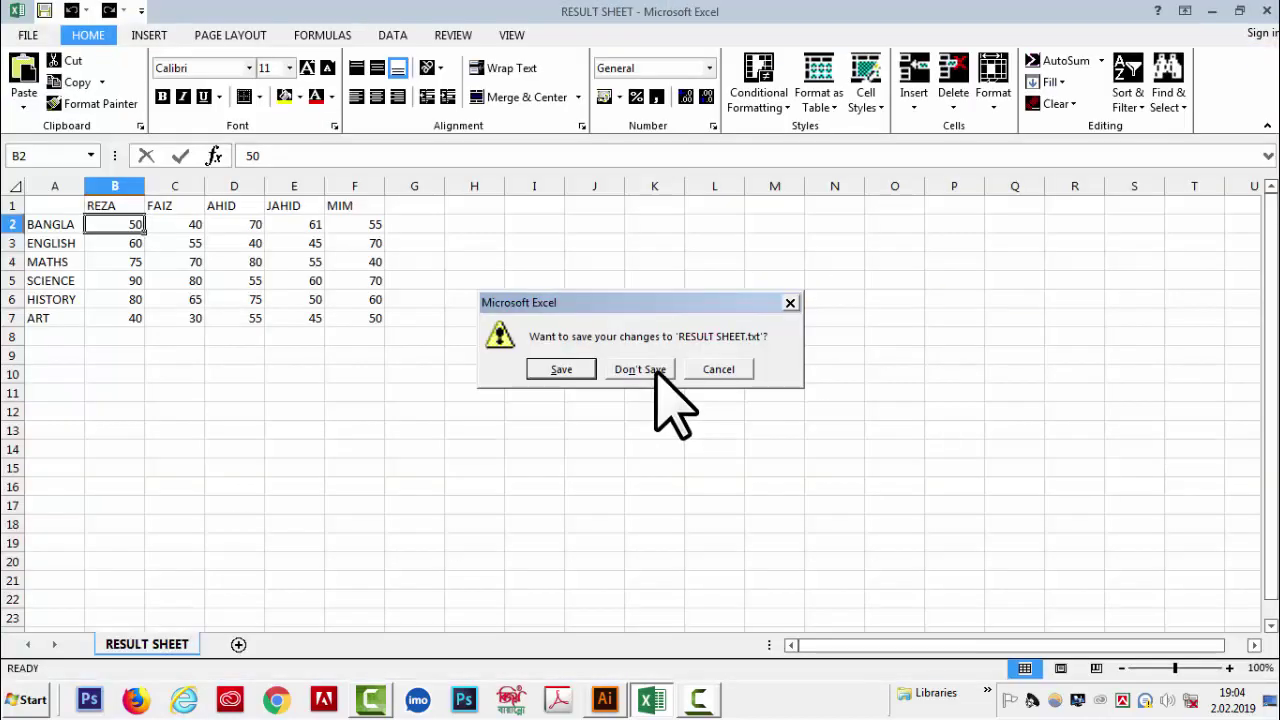
pyautogui.click(630, 370)
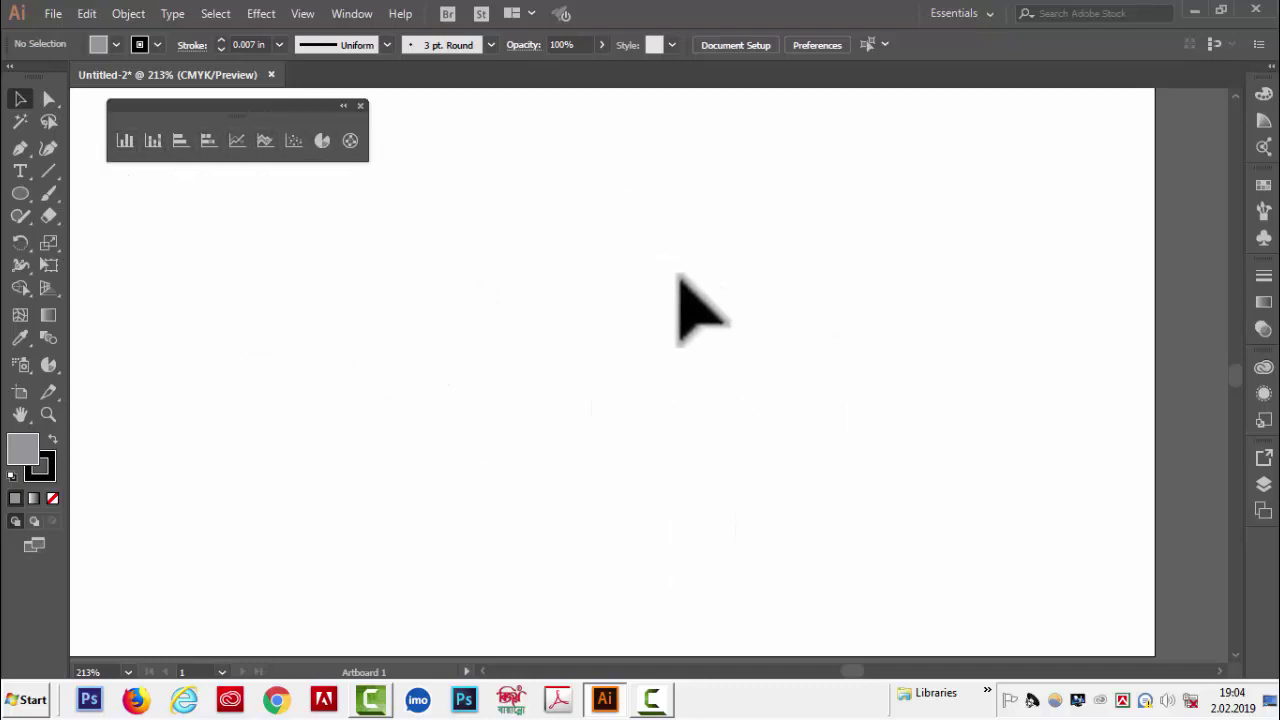
# - Draw a placeholder column graph on the Untitled-2 artboard and move its data sheet aside
pyautogui.click(122, 142)
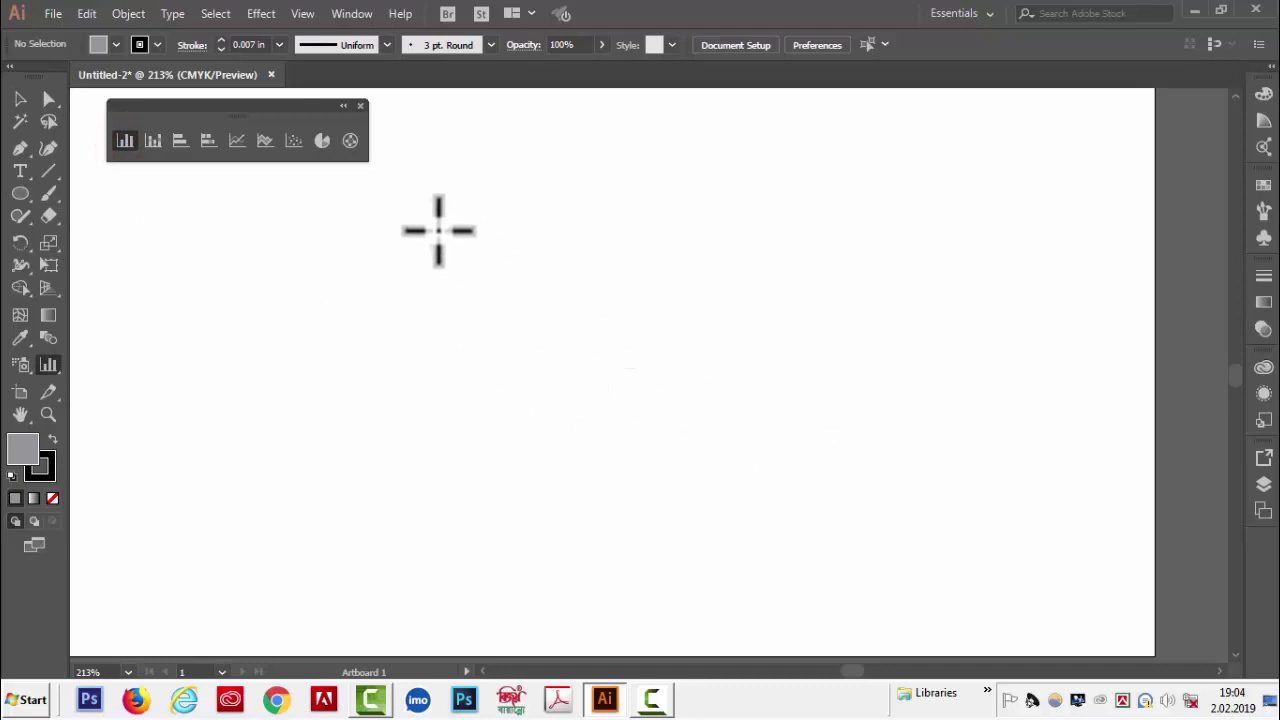
pyautogui.moveTo(359, 203); pyautogui.dragTo(740, 573)
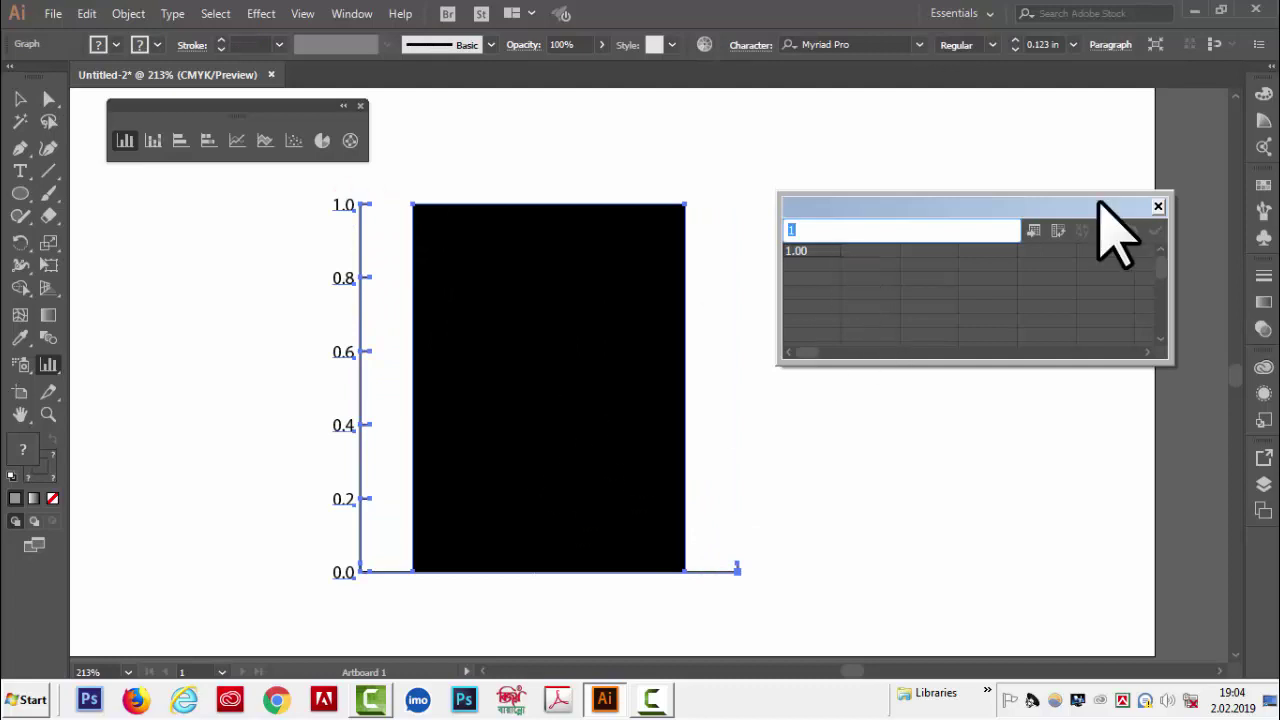
pyautogui.moveTo(1090, 207); pyautogui.dragTo(1067, 190)
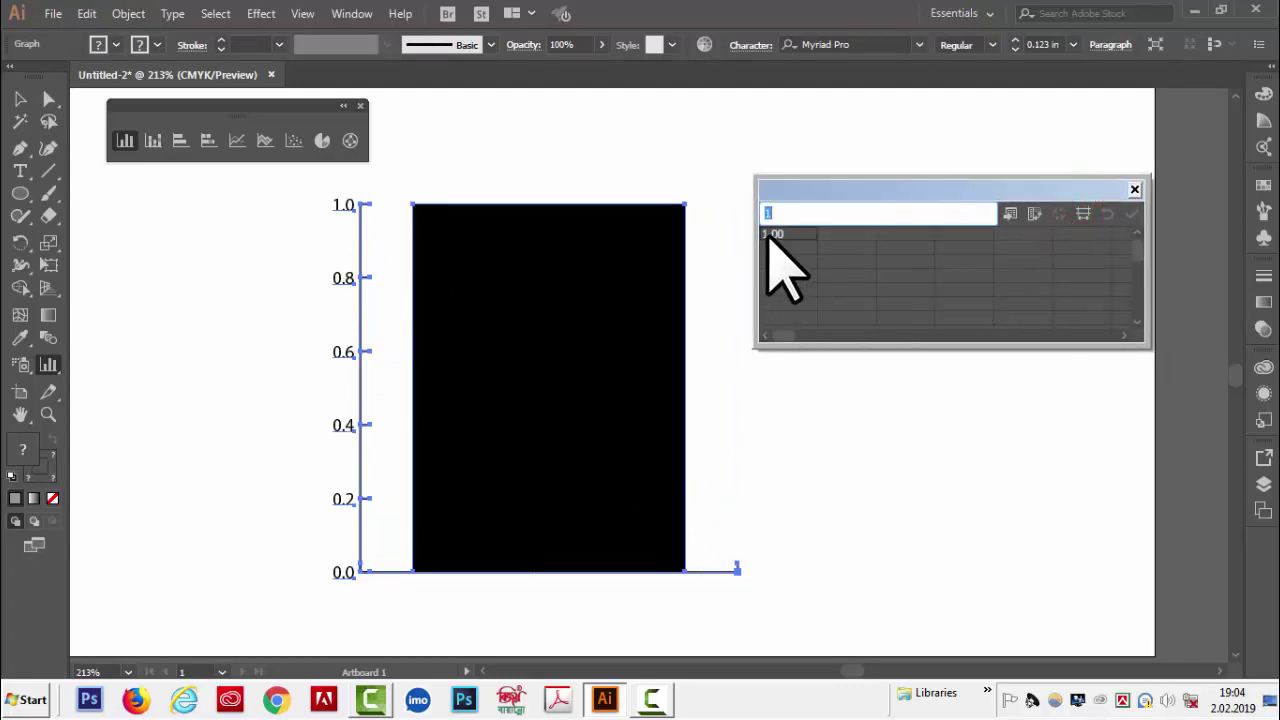
# - Import the RESULT SHEET text file from the Desktop into the graph data sheet
pyautogui.click(1010, 214)
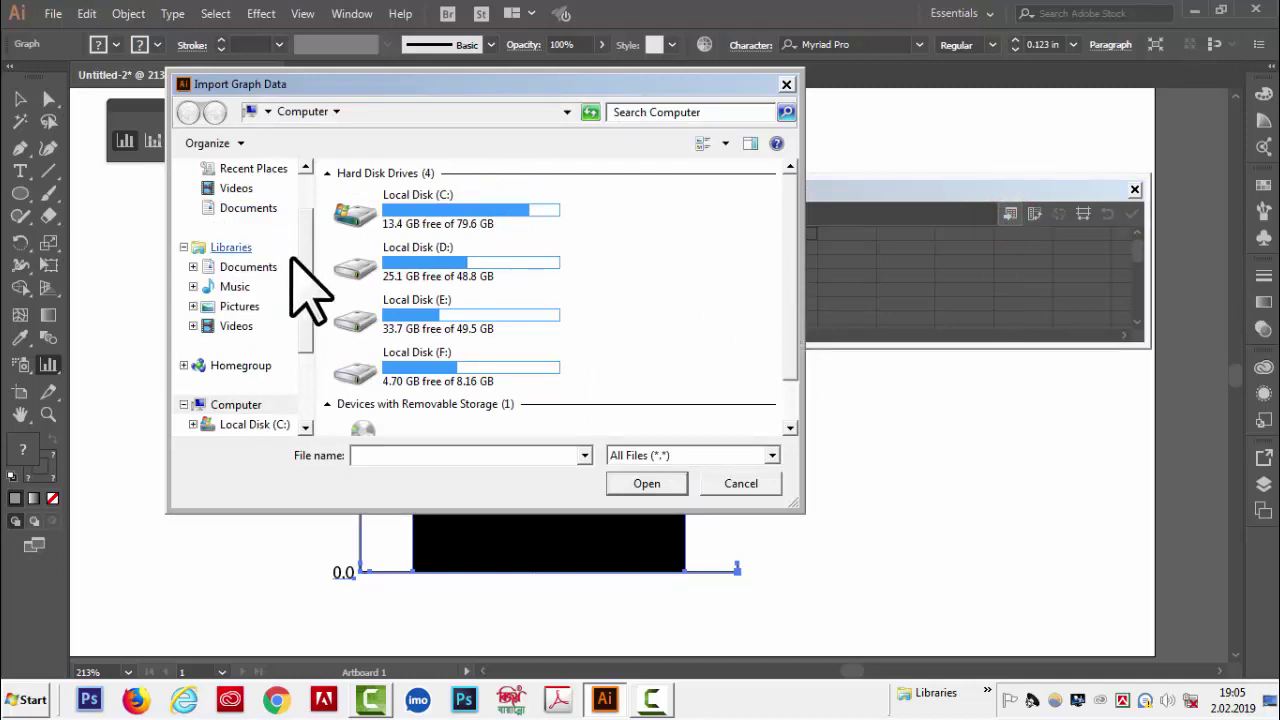
pyautogui.moveTo(303, 283); pyautogui.dragTo(300, 223)
pyautogui.click(232, 197)
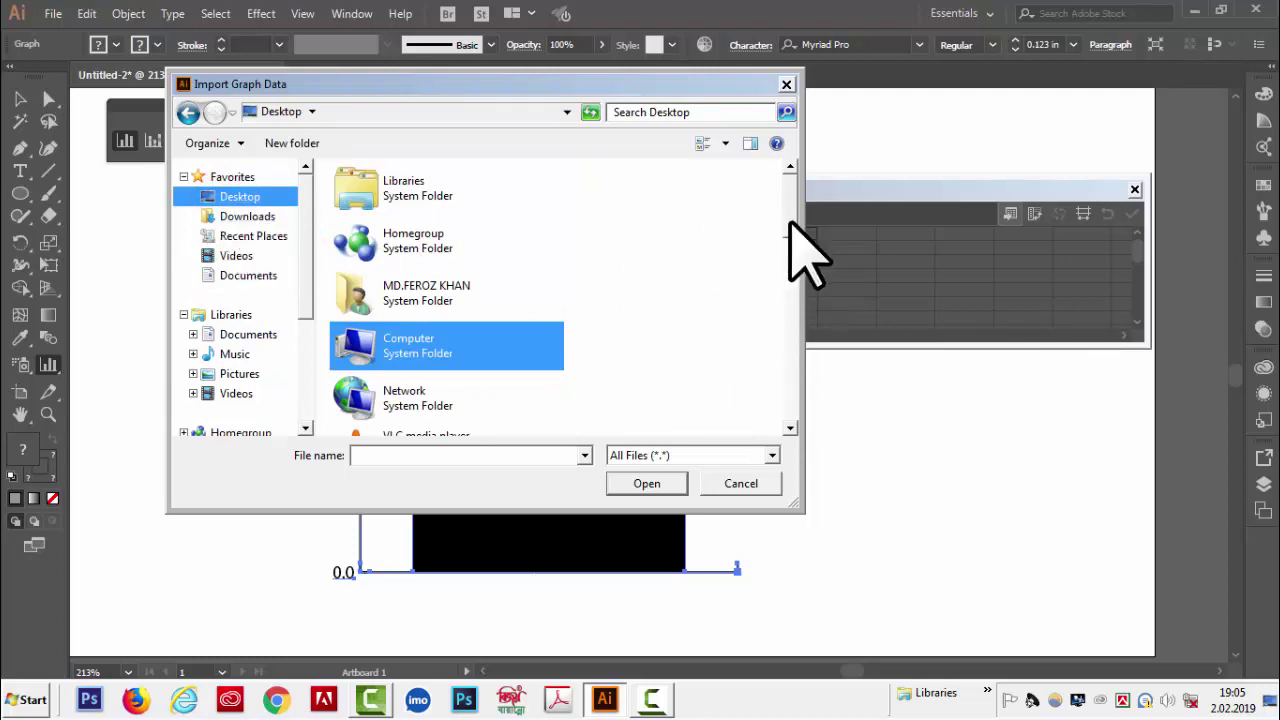
pyautogui.moveTo(791, 228); pyautogui.dragTo(794, 378)
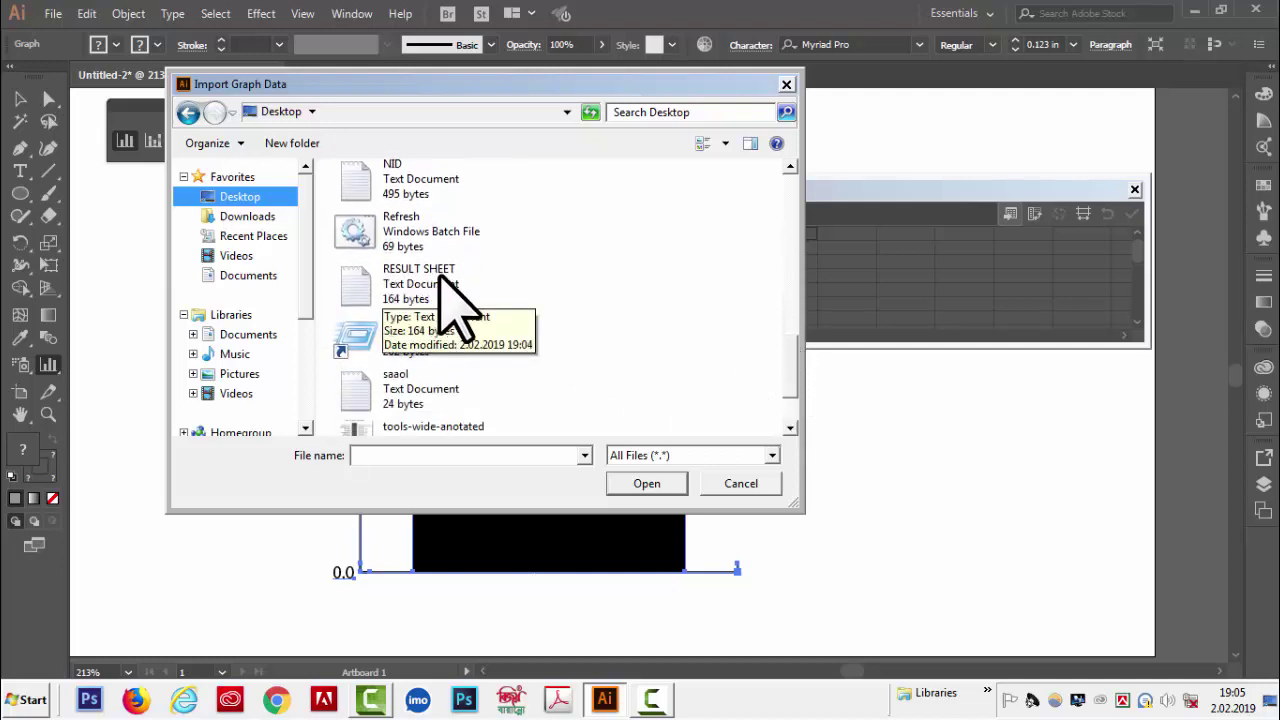
pyautogui.click(395, 285)
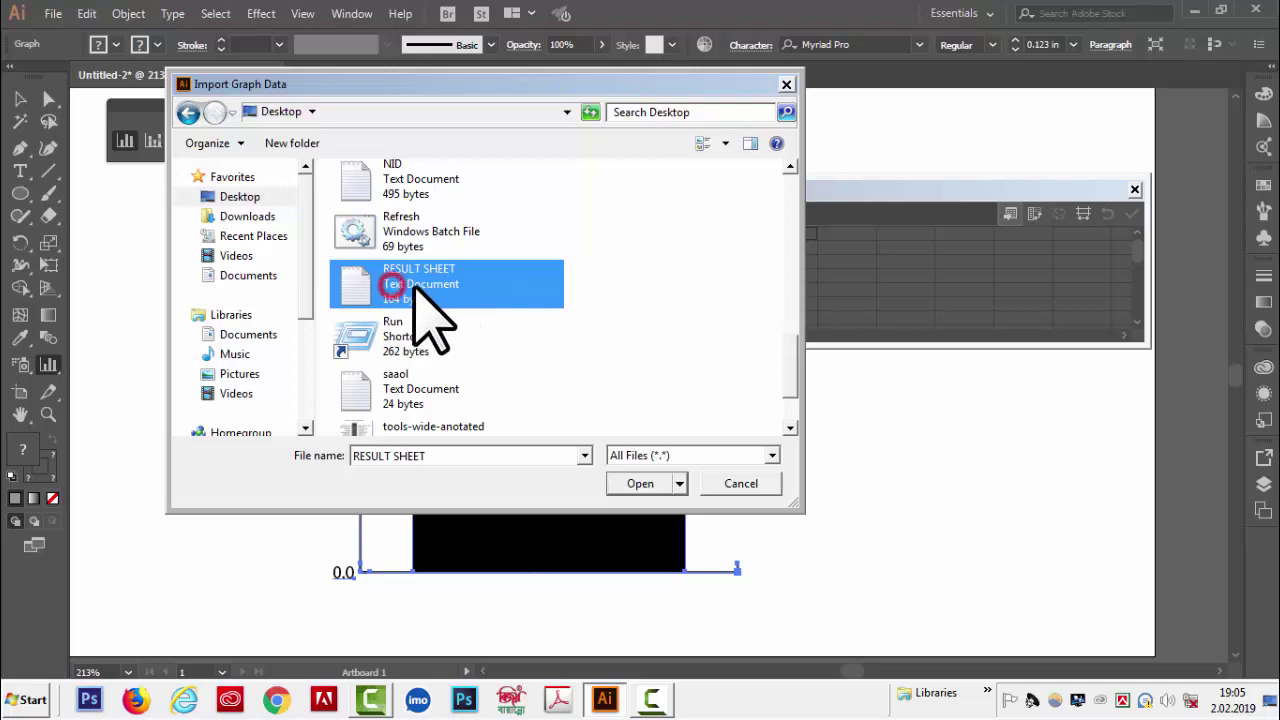
pyautogui.click(630, 485)
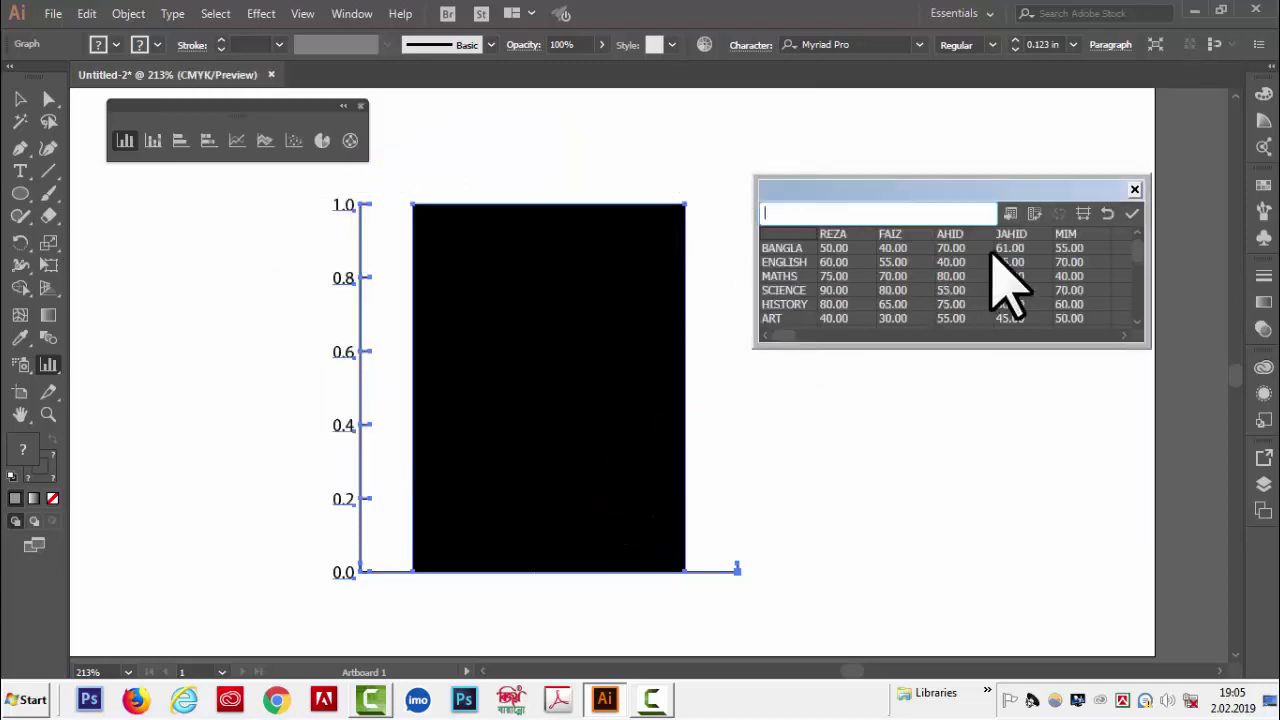
# - Enlarge the data sheet, transpose rows and columns twice, then apply the marks to the graph
pyautogui.moveTo(1142, 346); pyautogui.dragTo(1162, 384)
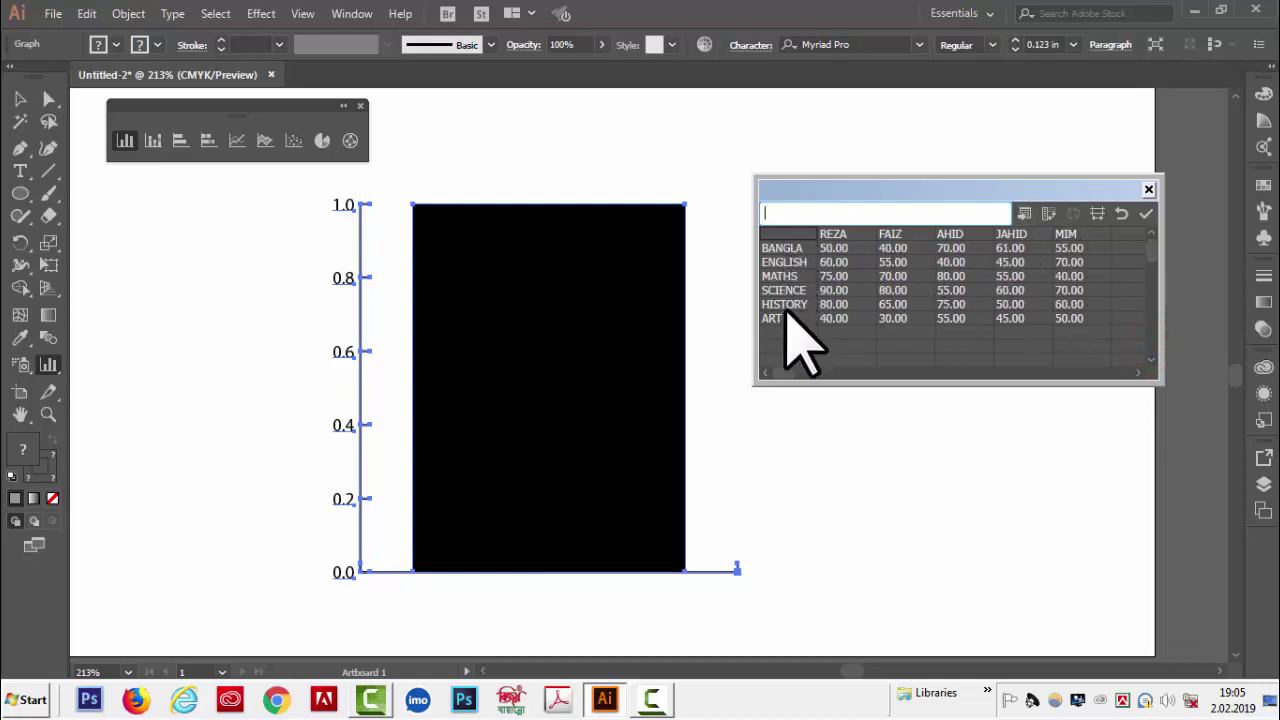
pyautogui.click(1048, 213)
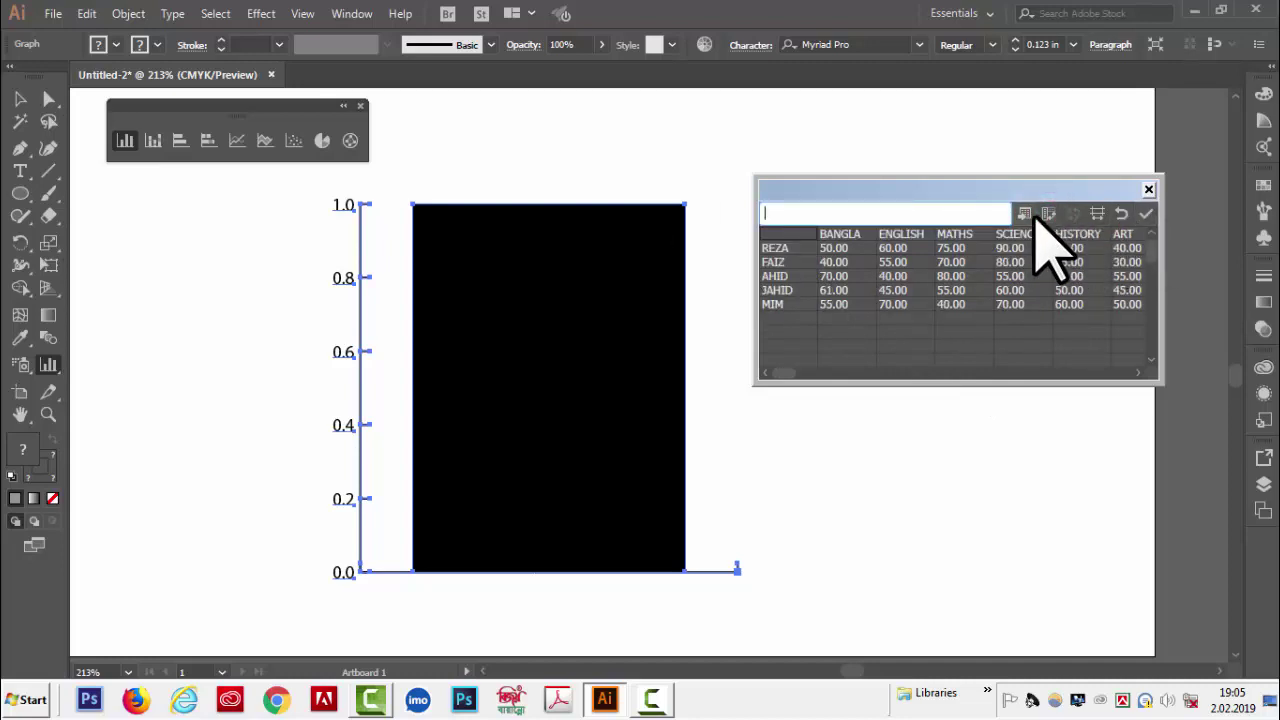
pyautogui.click(1048, 213)
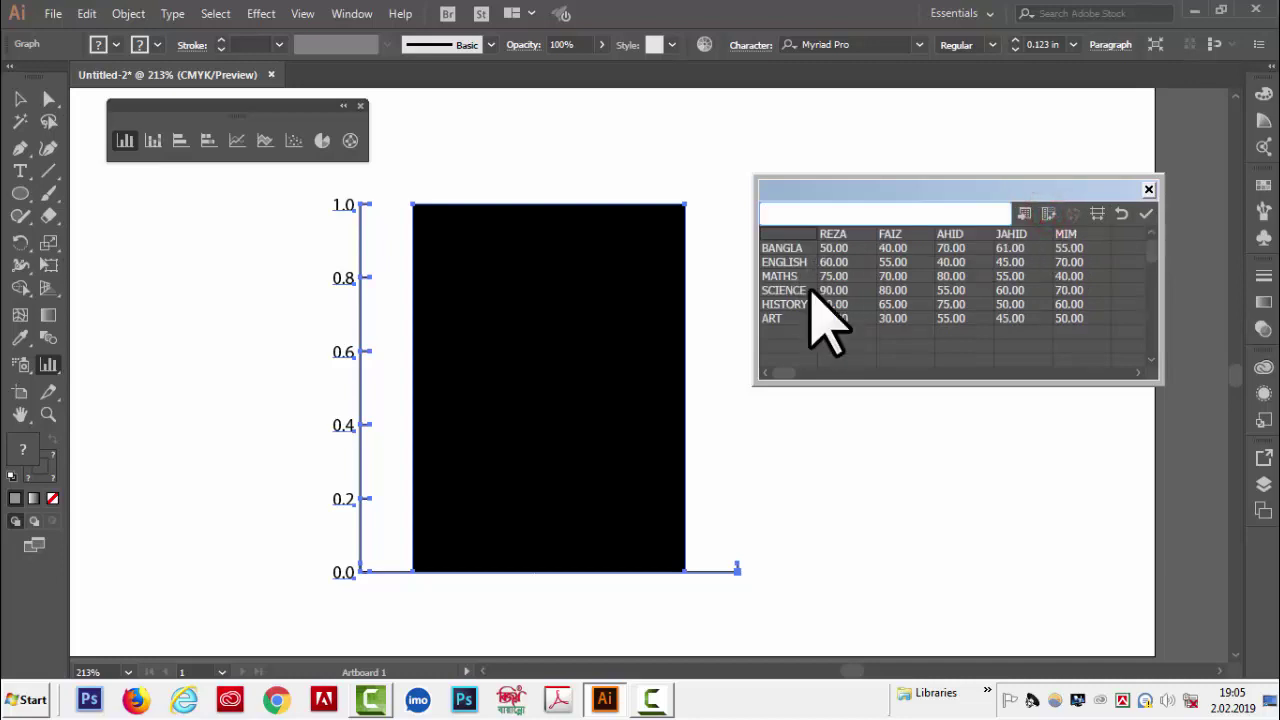
pyautogui.click(1146, 213)
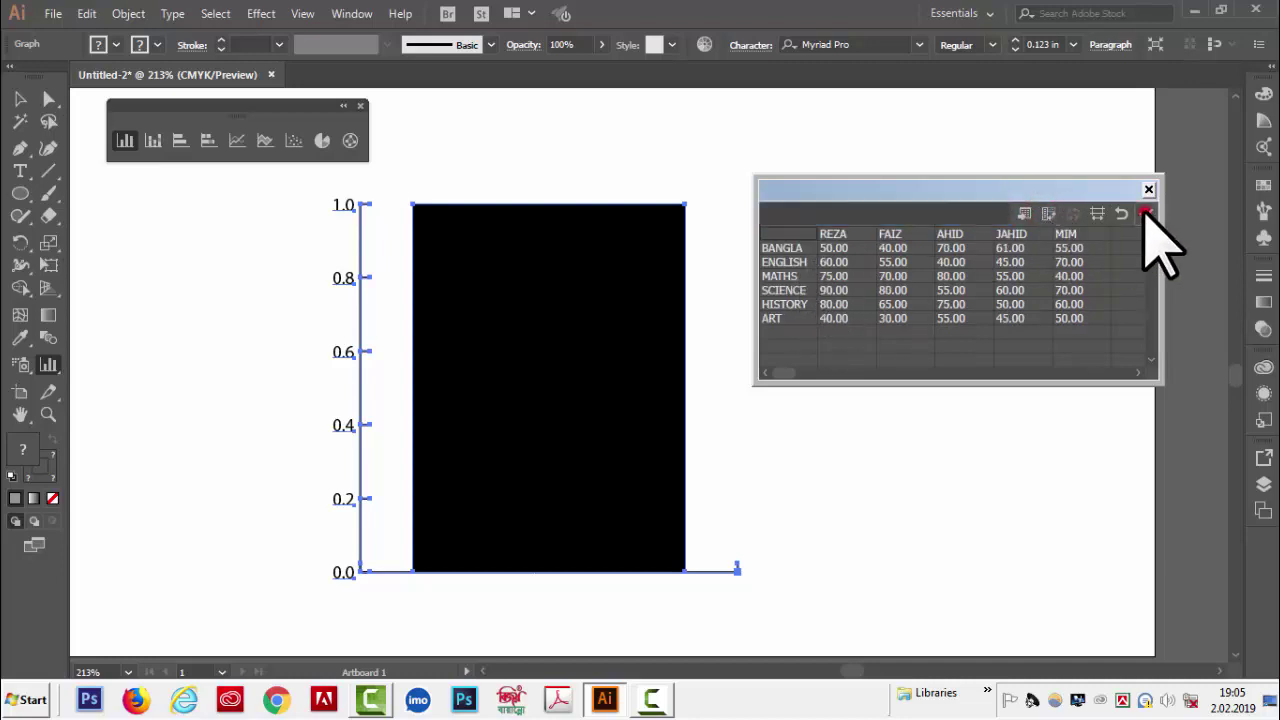
# - Transpose the graph data so bars group by student (REZA to MIM), apply it, and close the data sheet
pyautogui.moveTo(998, 183); pyautogui.dragTo(1126, 130)
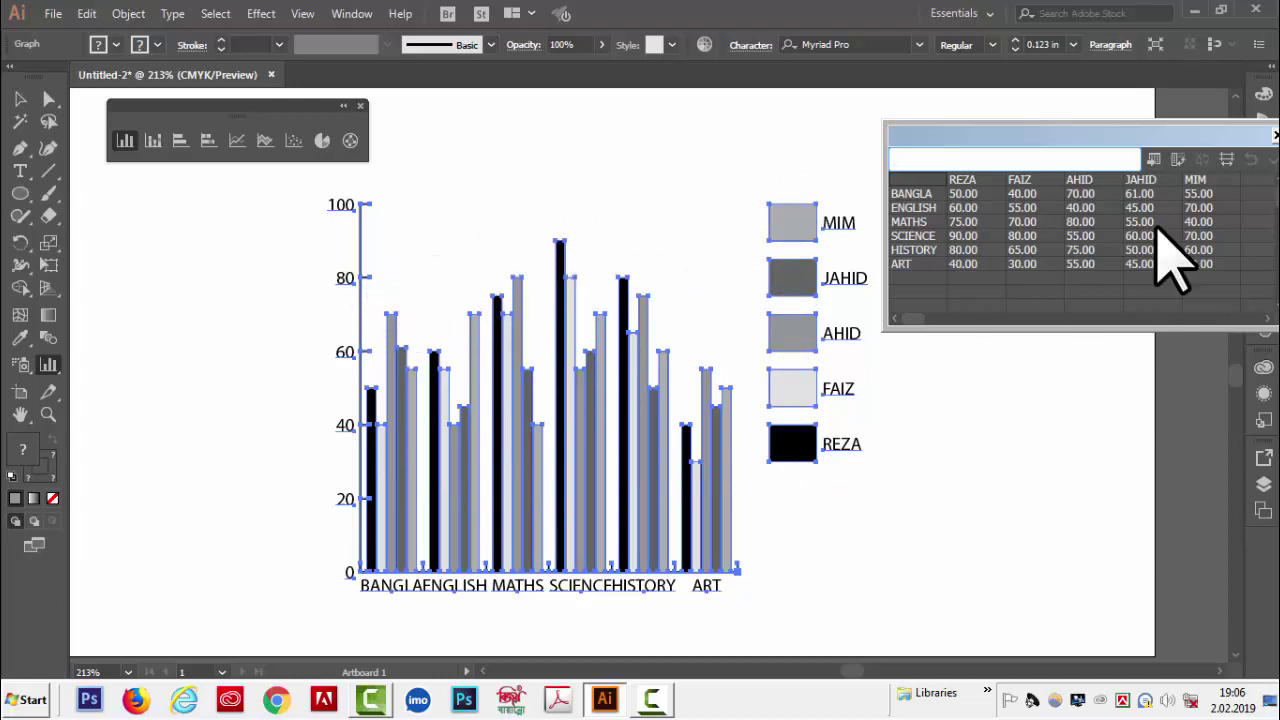
pyautogui.click(1178, 158)
pyautogui.moveTo(1182, 131); pyautogui.dragTo(1068, 128)
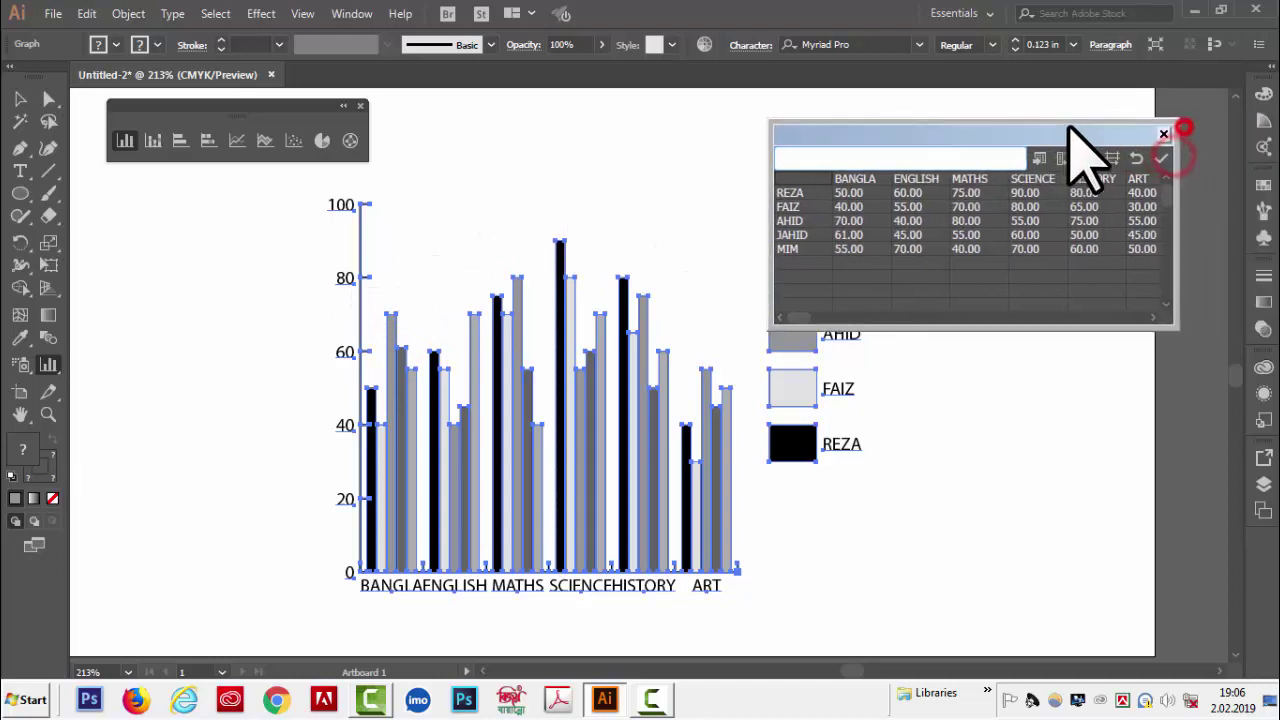
pyautogui.click(1160, 157)
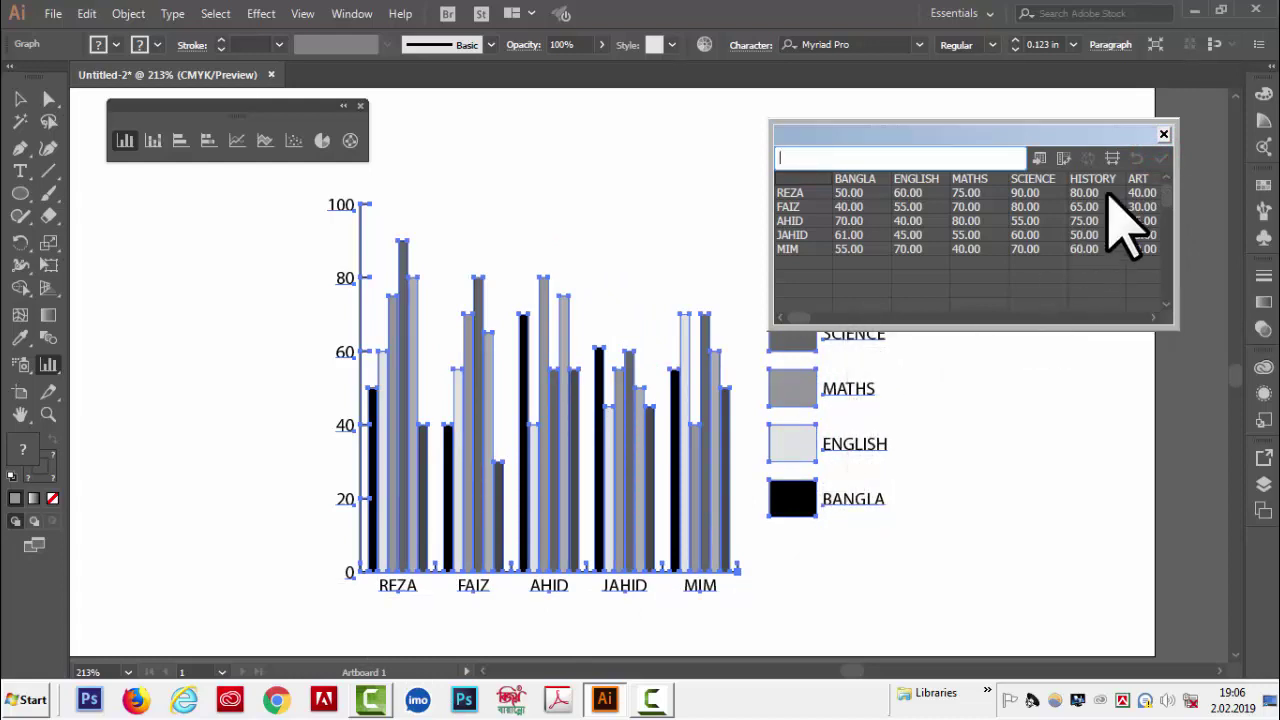
pyautogui.moveTo(1007, 128); pyautogui.dragTo(993, 88)
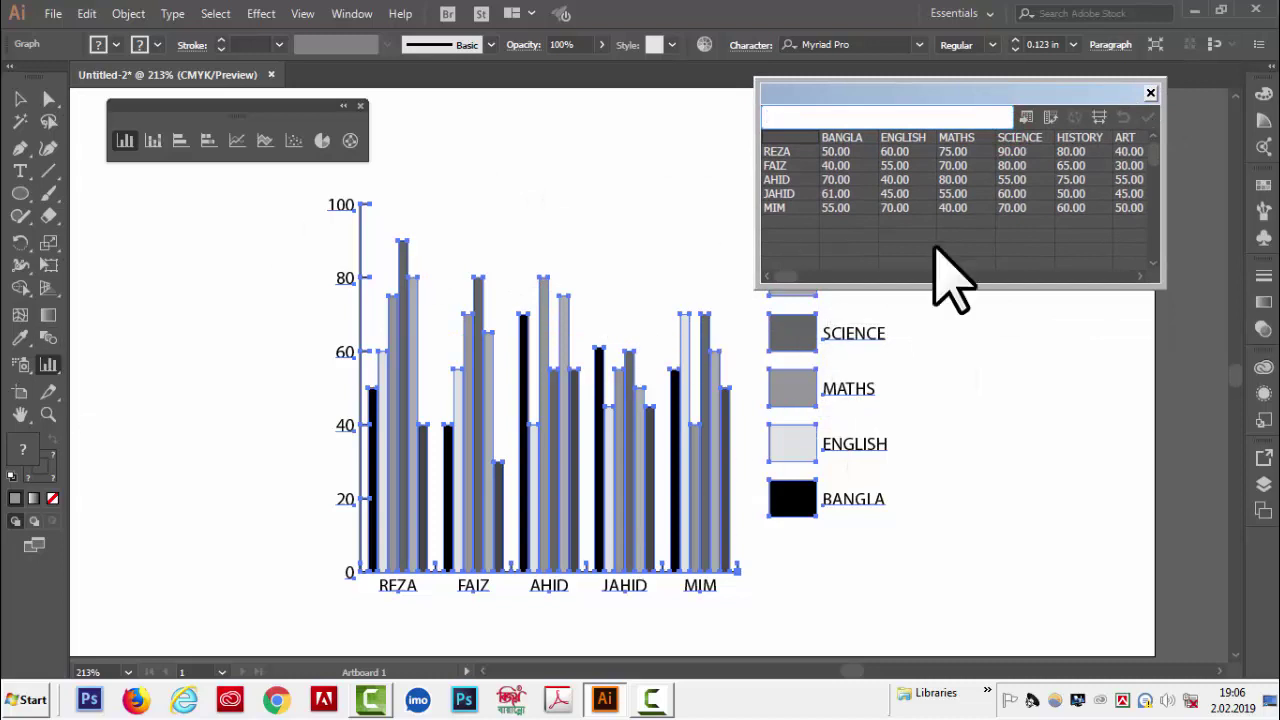
pyautogui.click(1150, 92)
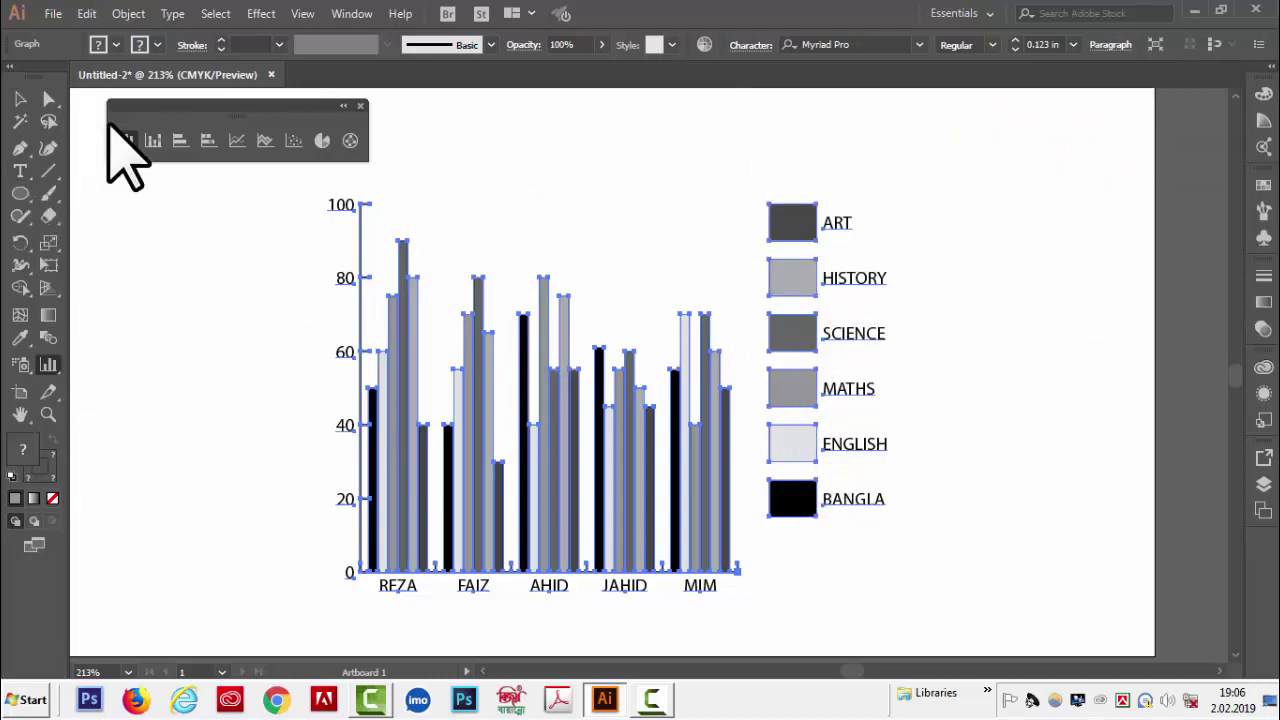
# - With Direct Selection, select the ART legend box and bars and fill them cyan
pyautogui.click(50, 100)
pyautogui.click(171, 381)
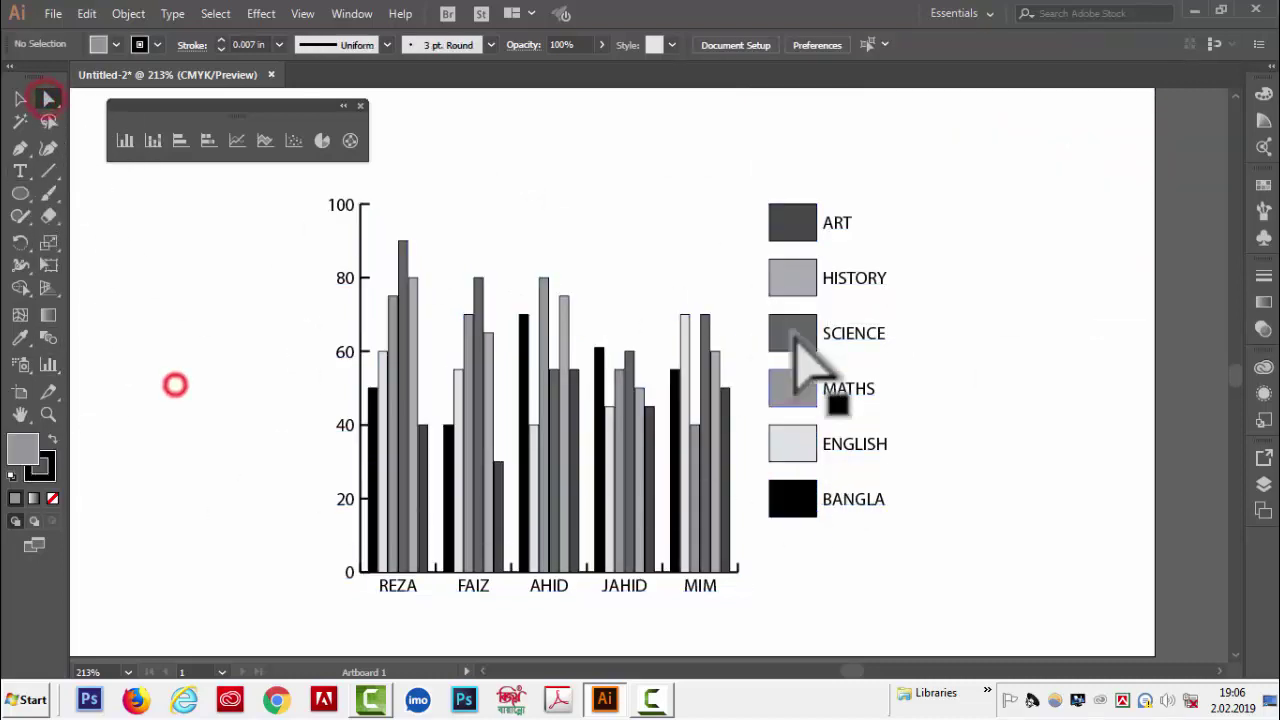
pyautogui.click(803, 219)
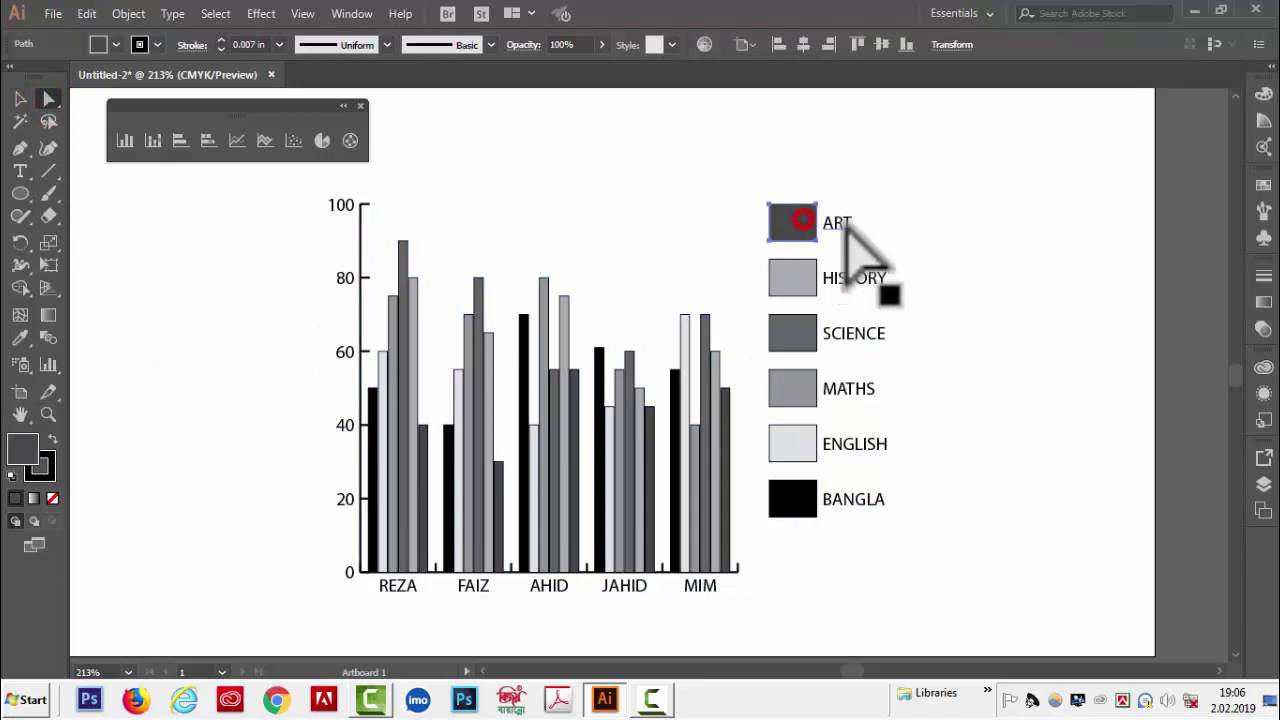
pyautogui.click(795, 218)
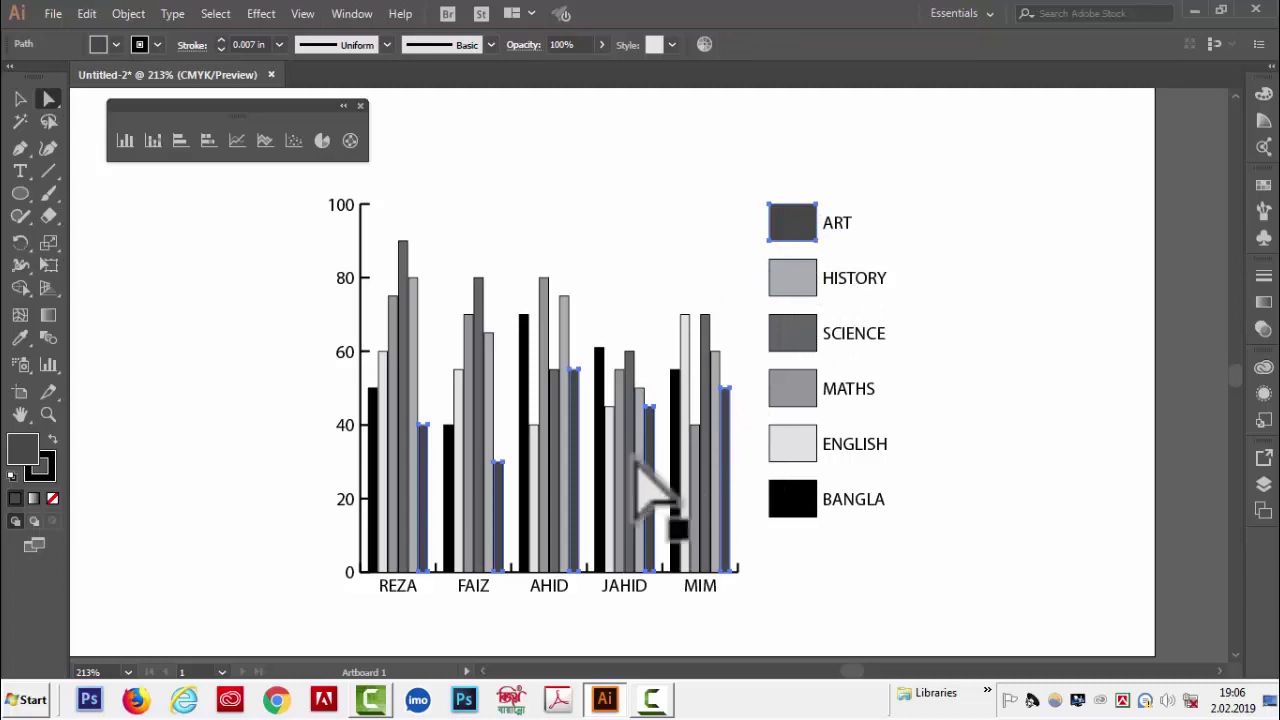
pyautogui.click(118, 45)
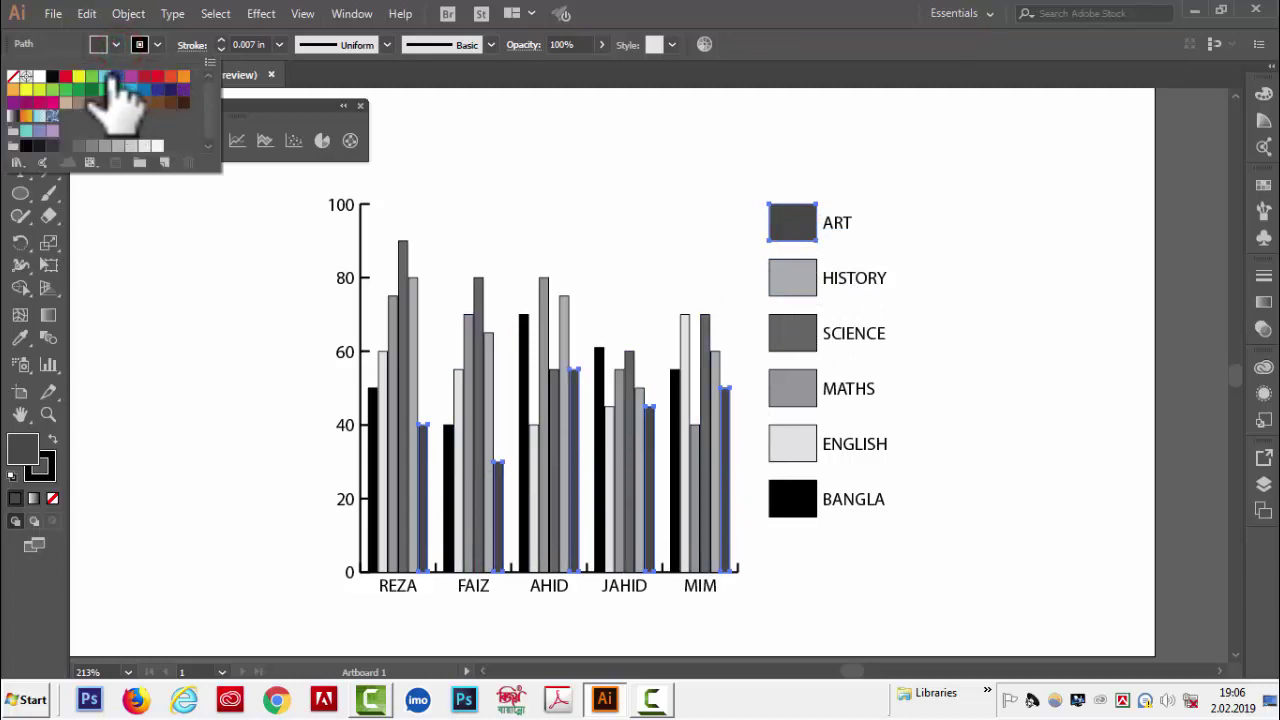
pyautogui.click(114, 86)
pyautogui.click(928, 238)
# - Select the HISTORY legend box and bars and fill them yellow
pyautogui.click(808, 277)
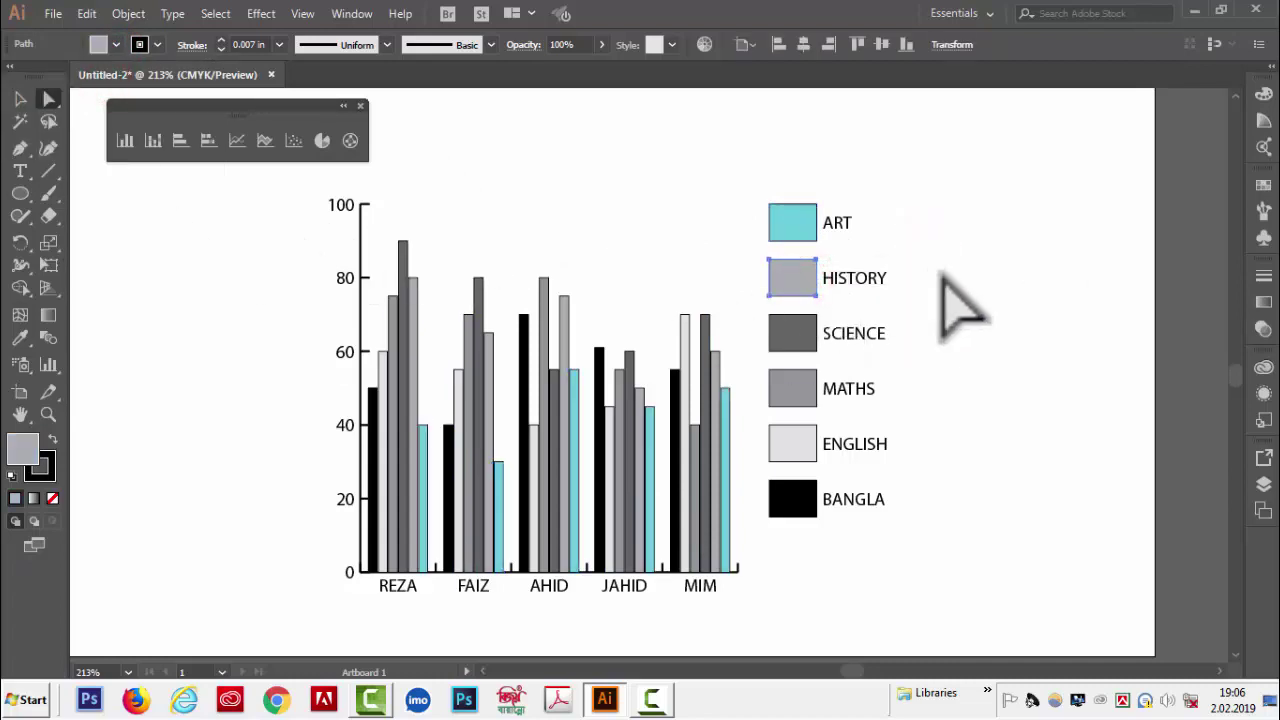
pyautogui.click(791, 277)
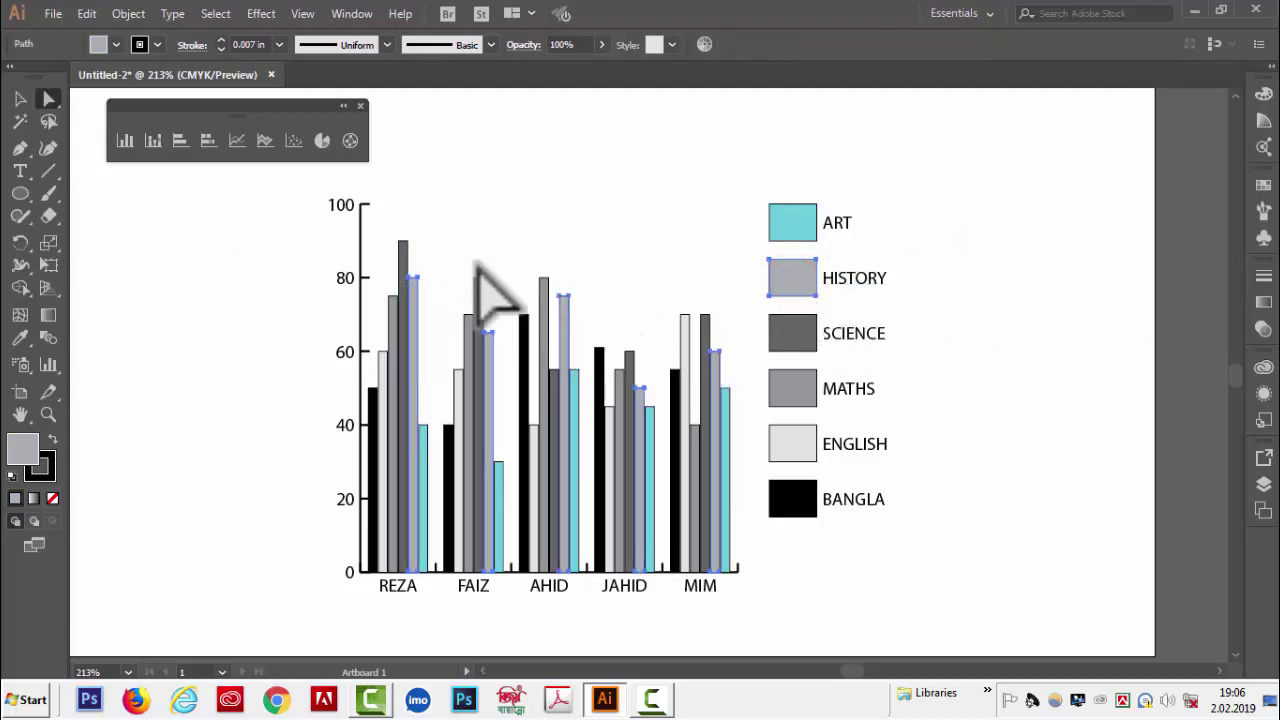
pyautogui.click(116, 45)
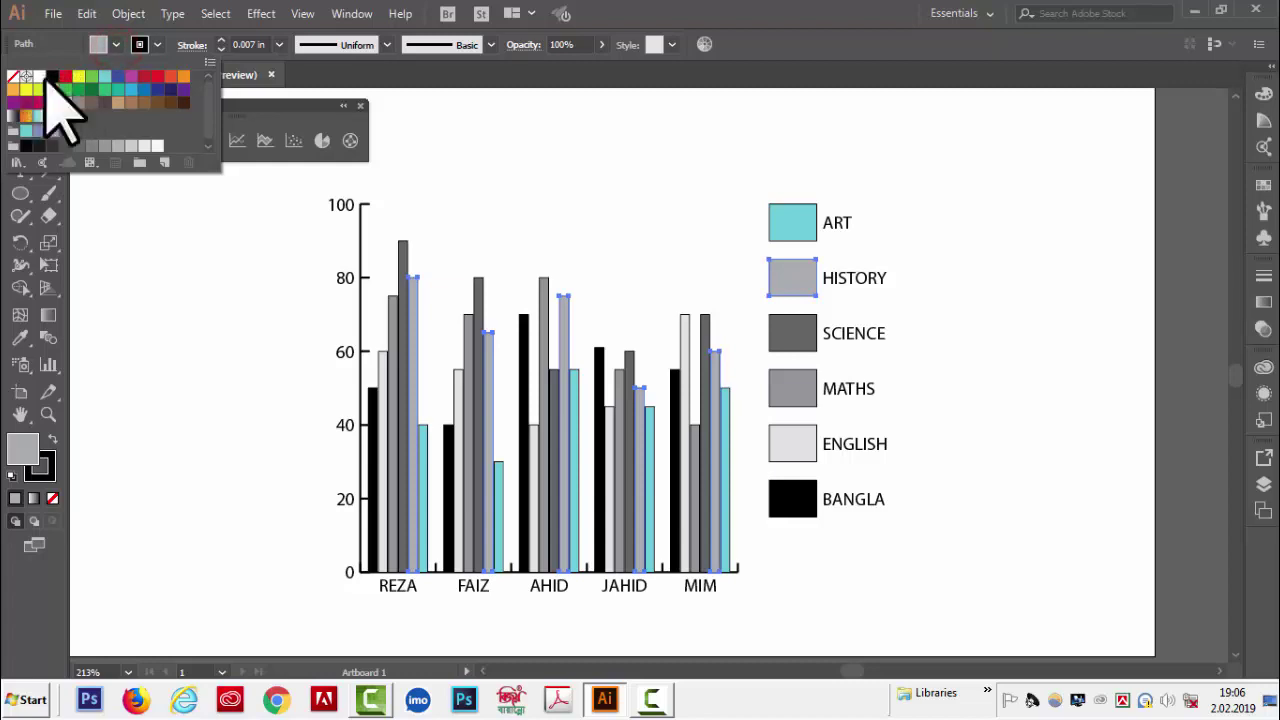
pyautogui.click(78, 77)
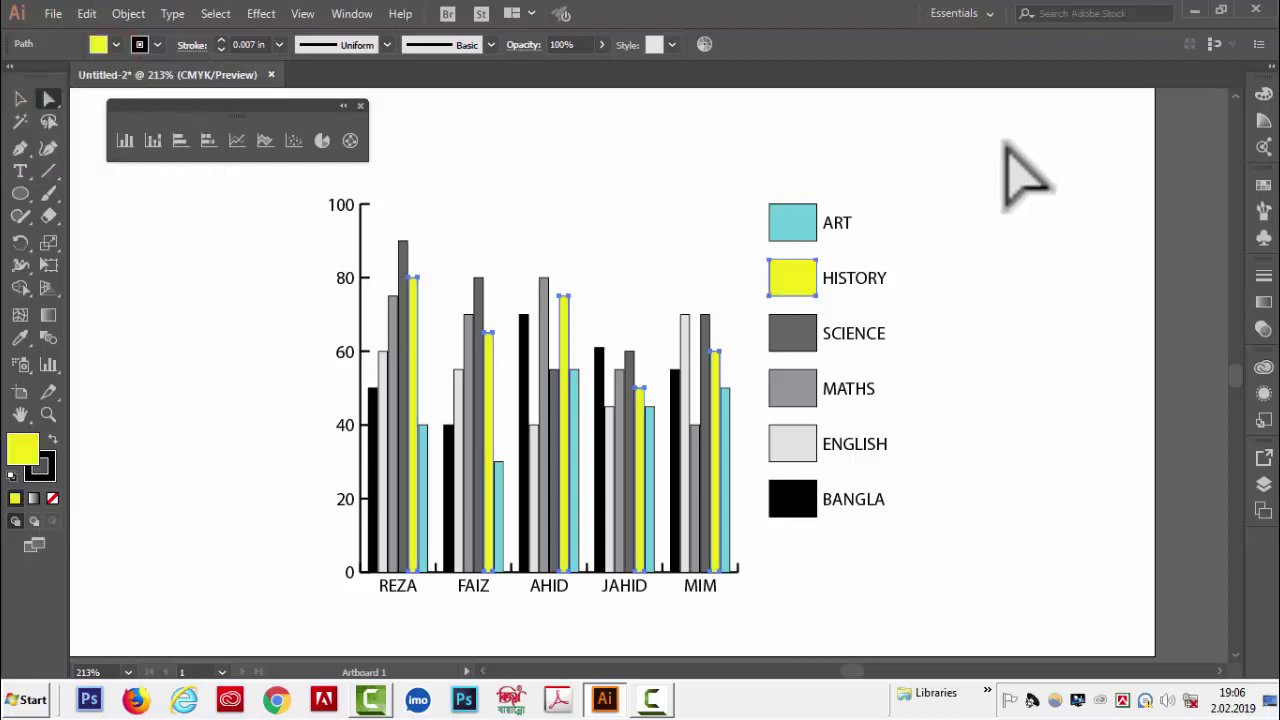
# - Fill the SCIENCE legend box and bars green, then return to the Selection tool
pyautogui.click(793, 333)
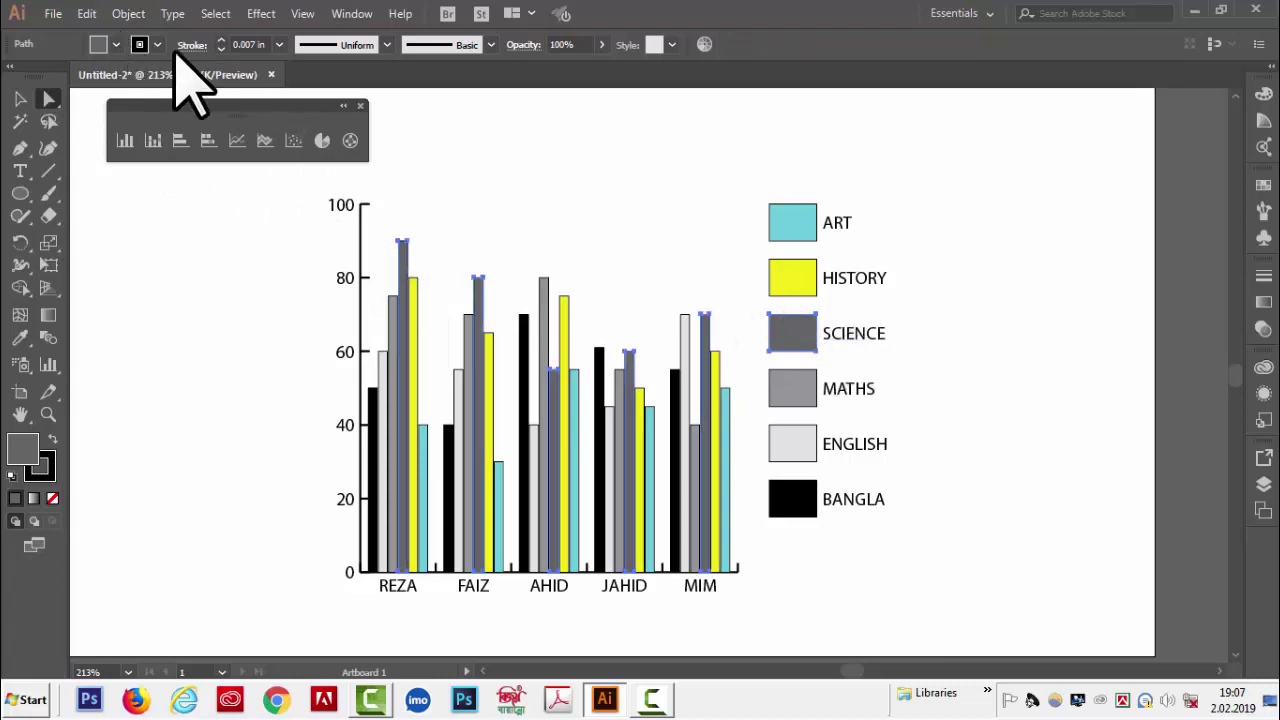
pyautogui.click(115, 45)
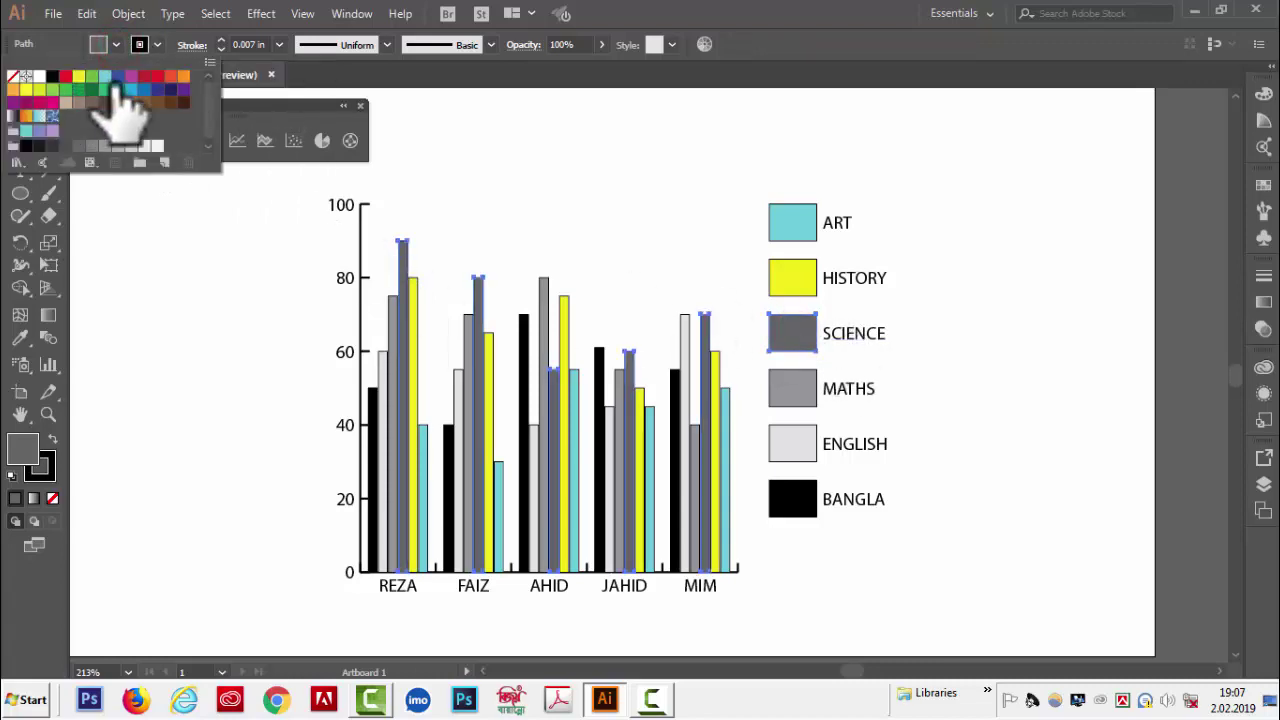
pyautogui.click(90, 84)
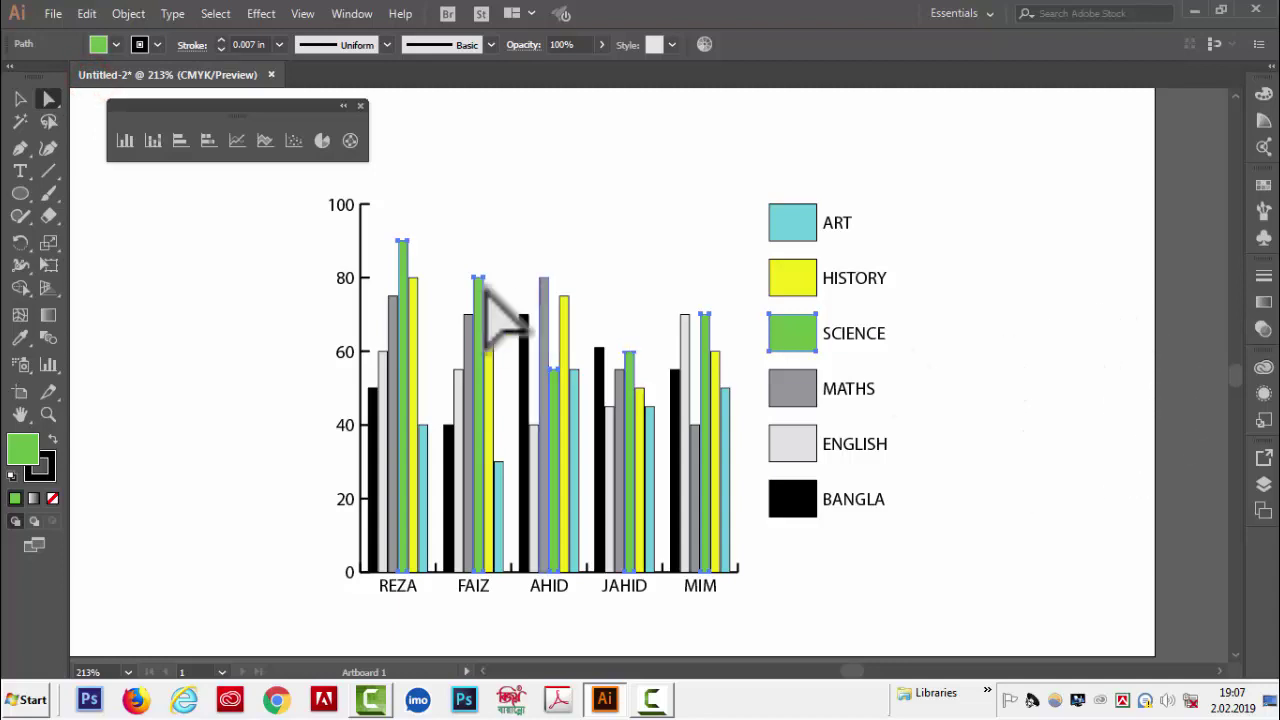
pyautogui.click(20, 98)
pyautogui.click(302, 189)
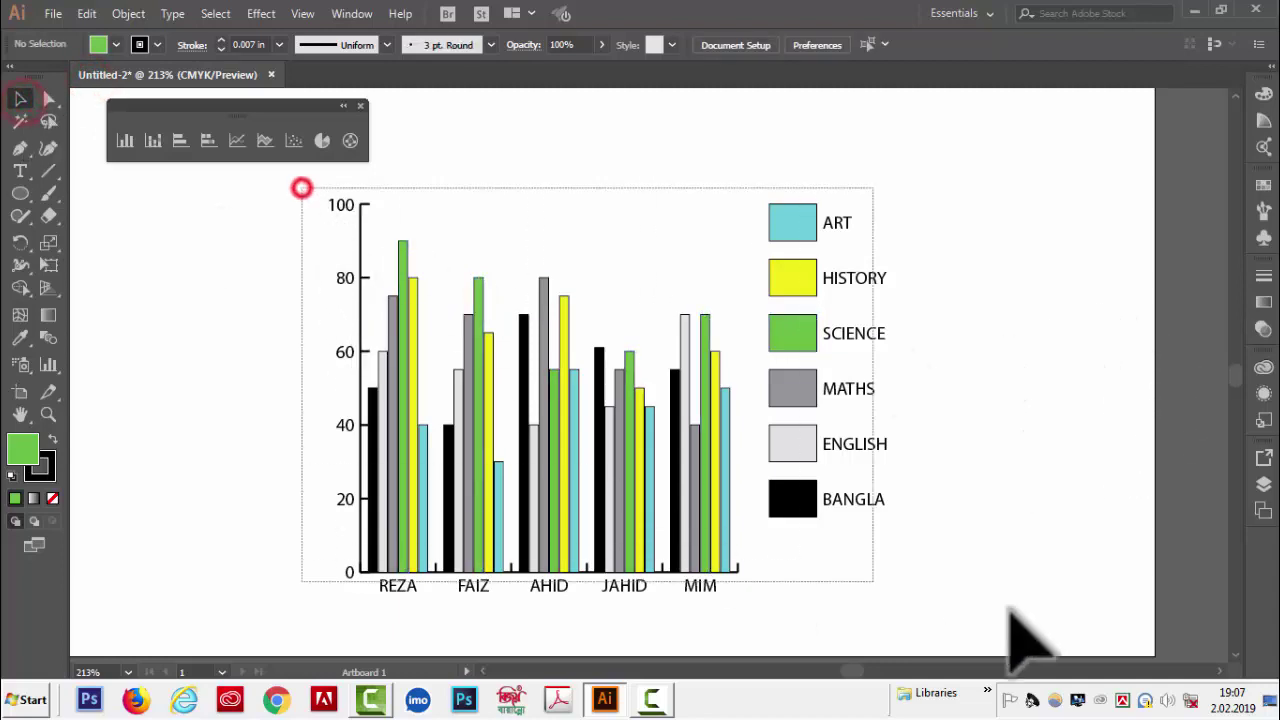
pyautogui.click(128, 13)
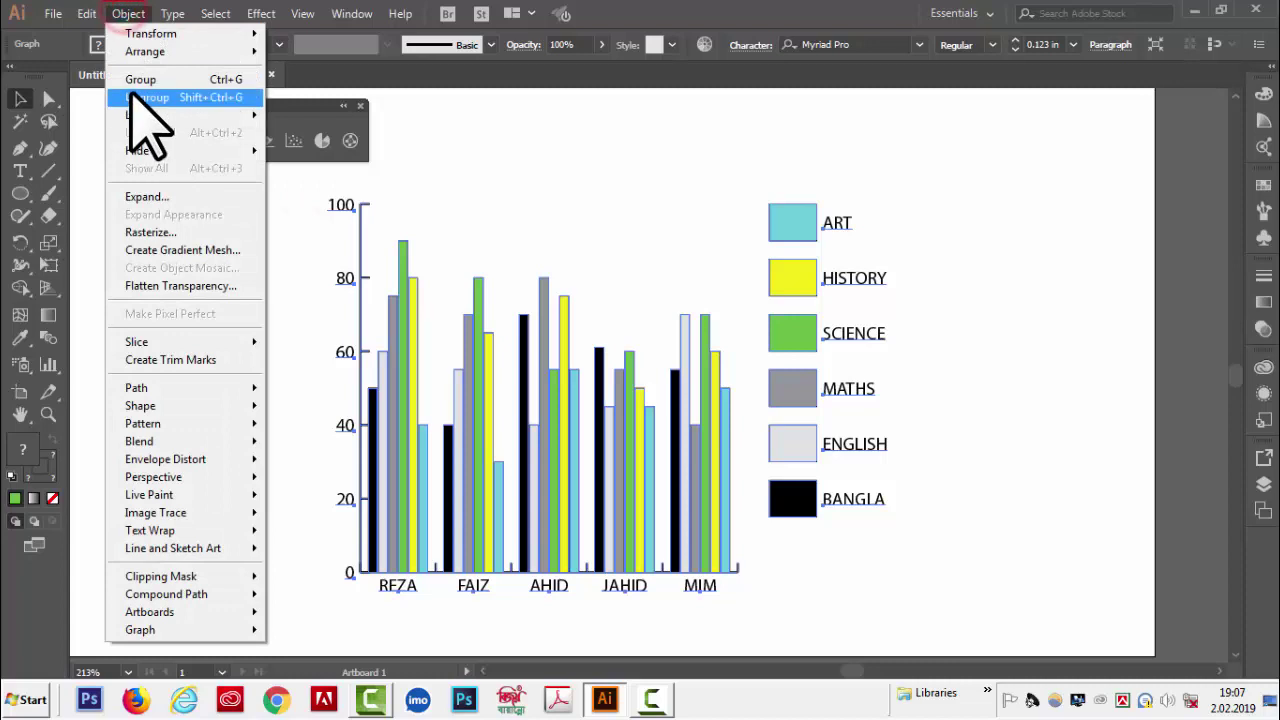
pyautogui.click(802, 130)
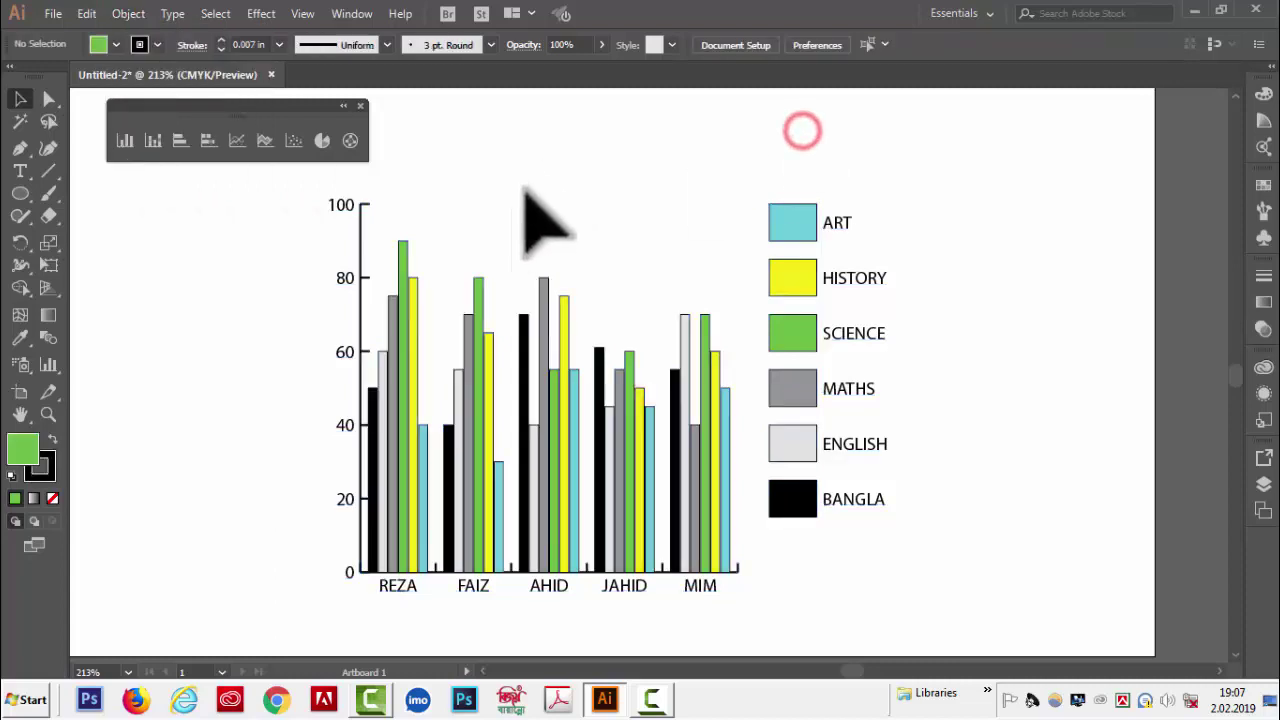
pyautogui.click(766, 220)
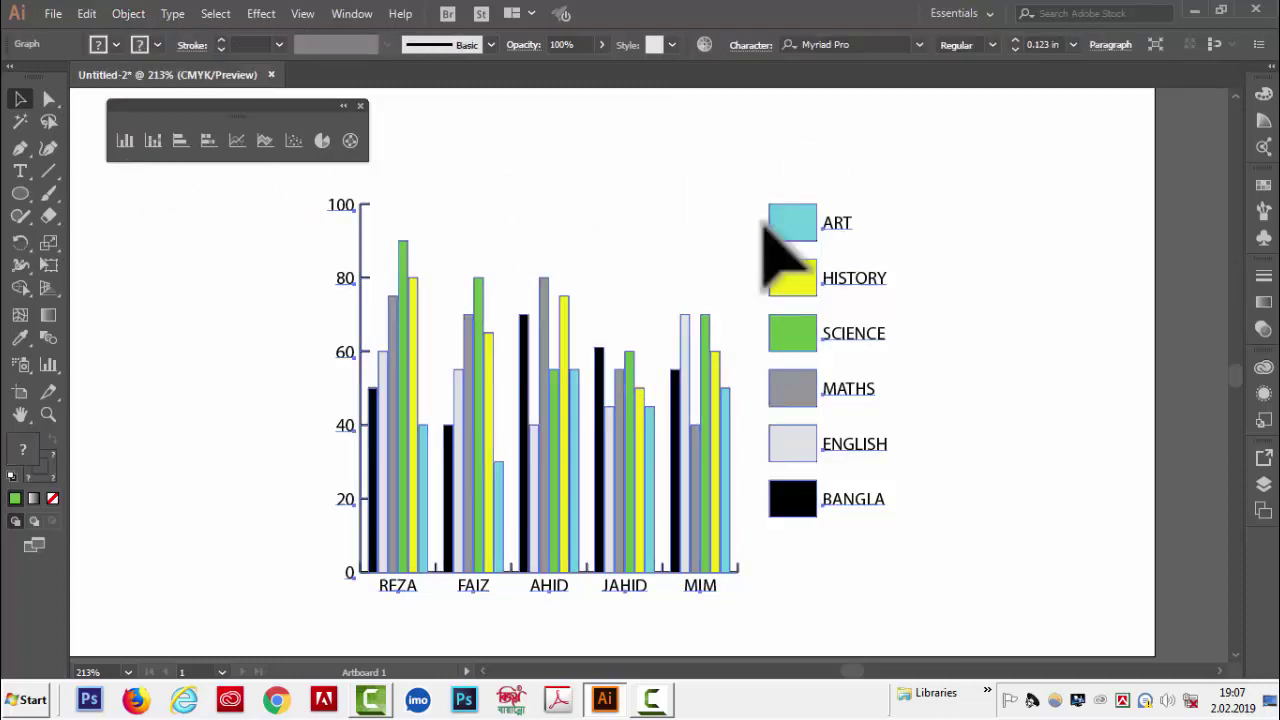
pyautogui.click(959, 541)
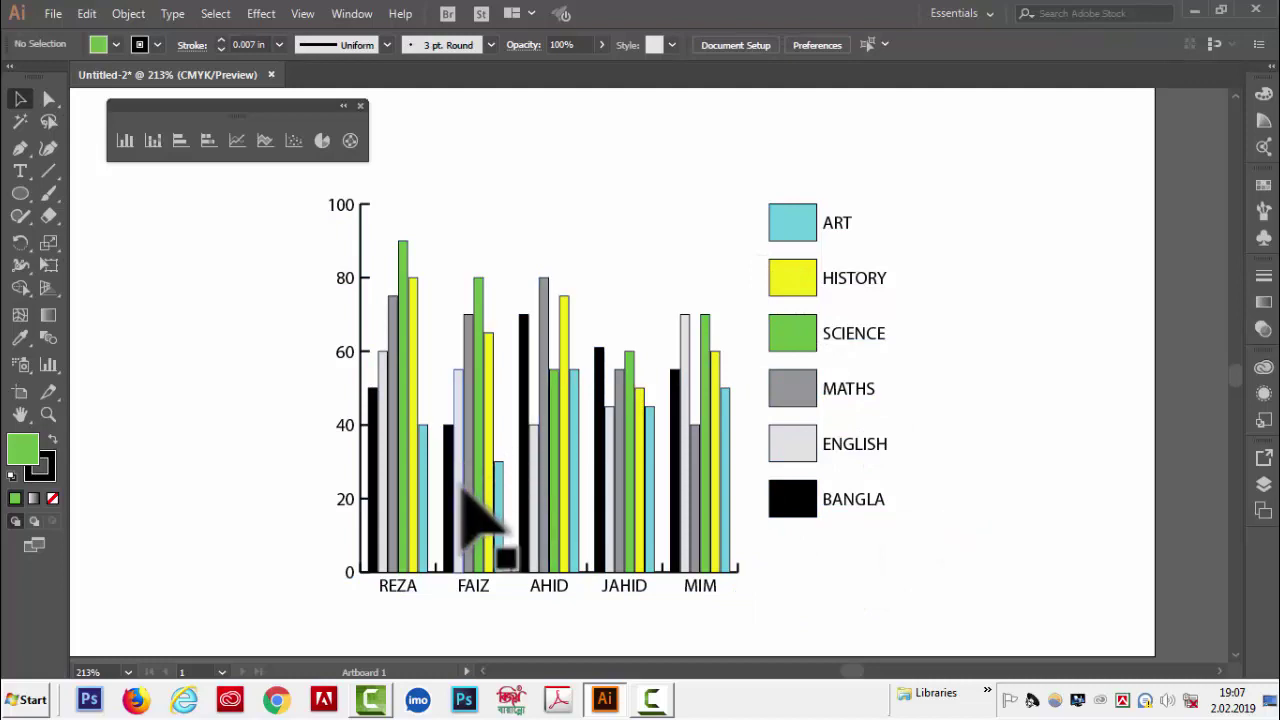
pyautogui.hotkey('ctrl', 'a')
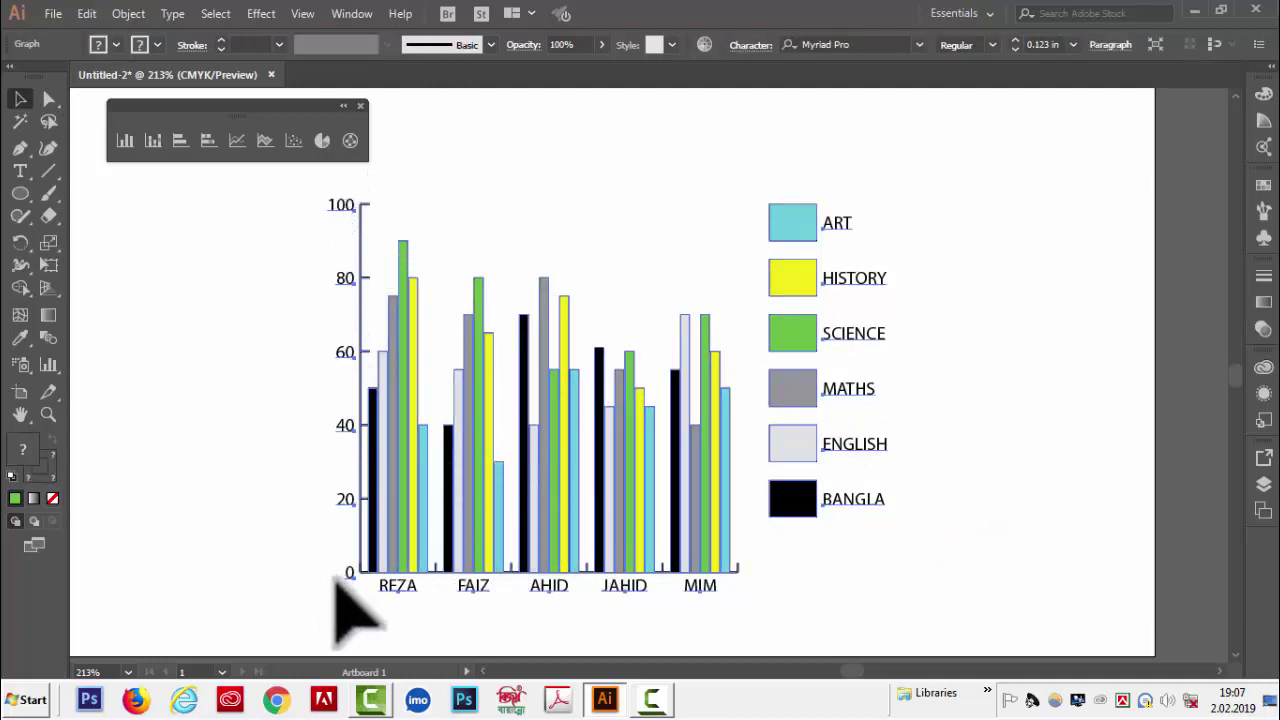
pyautogui.rightClick(528, 383)
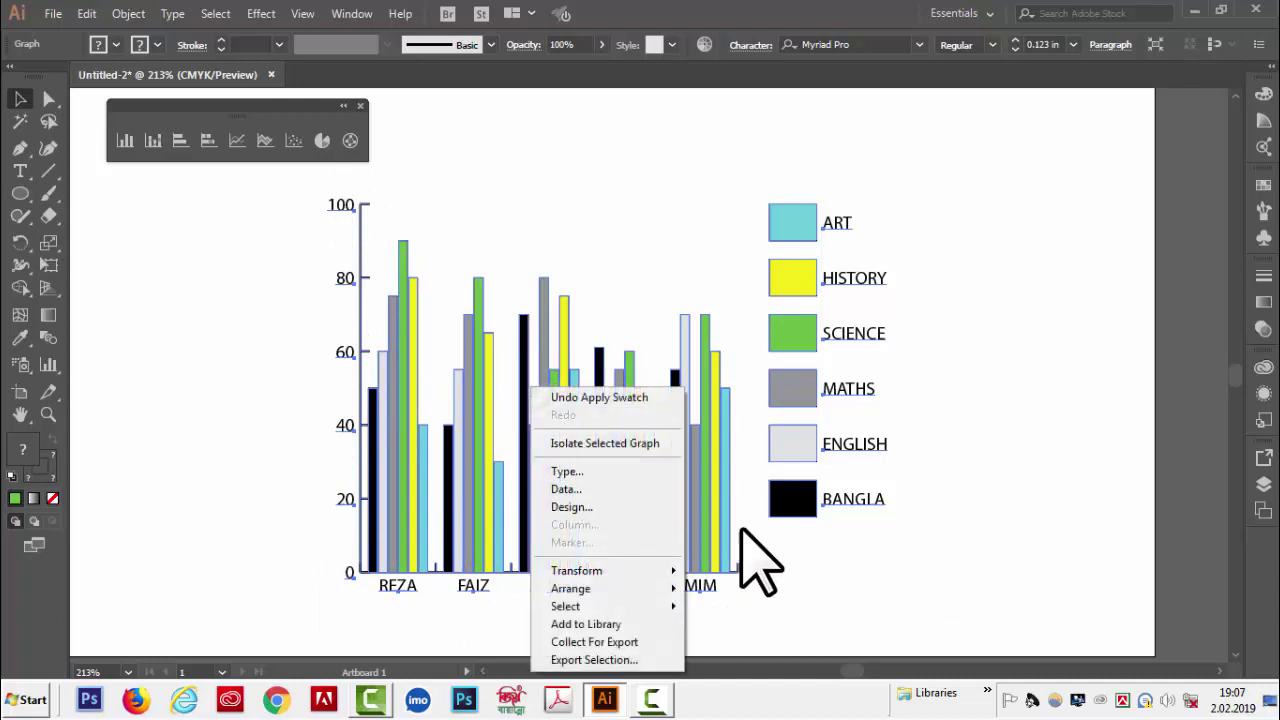
pyautogui.click(600, 490)
pyautogui.moveTo(954, 95); pyautogui.dragTo(700, 255)
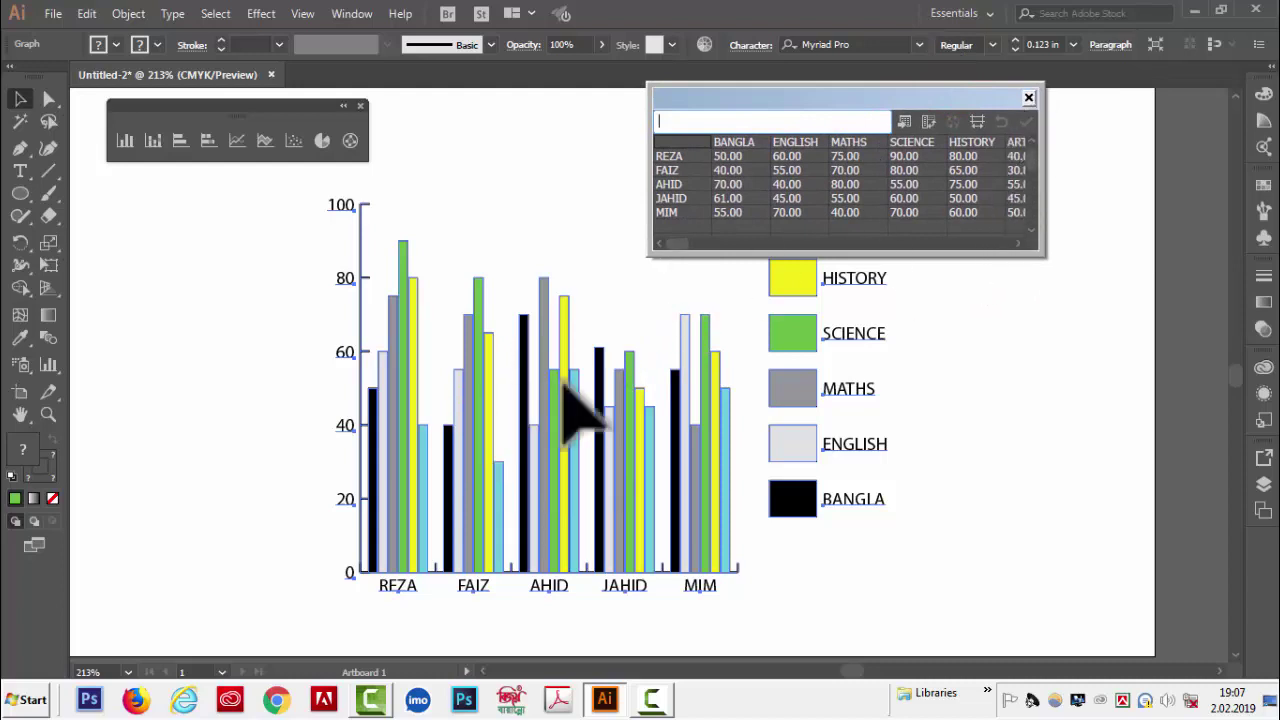
pyautogui.moveTo(1030, 95); pyautogui.dragTo(896, 75)
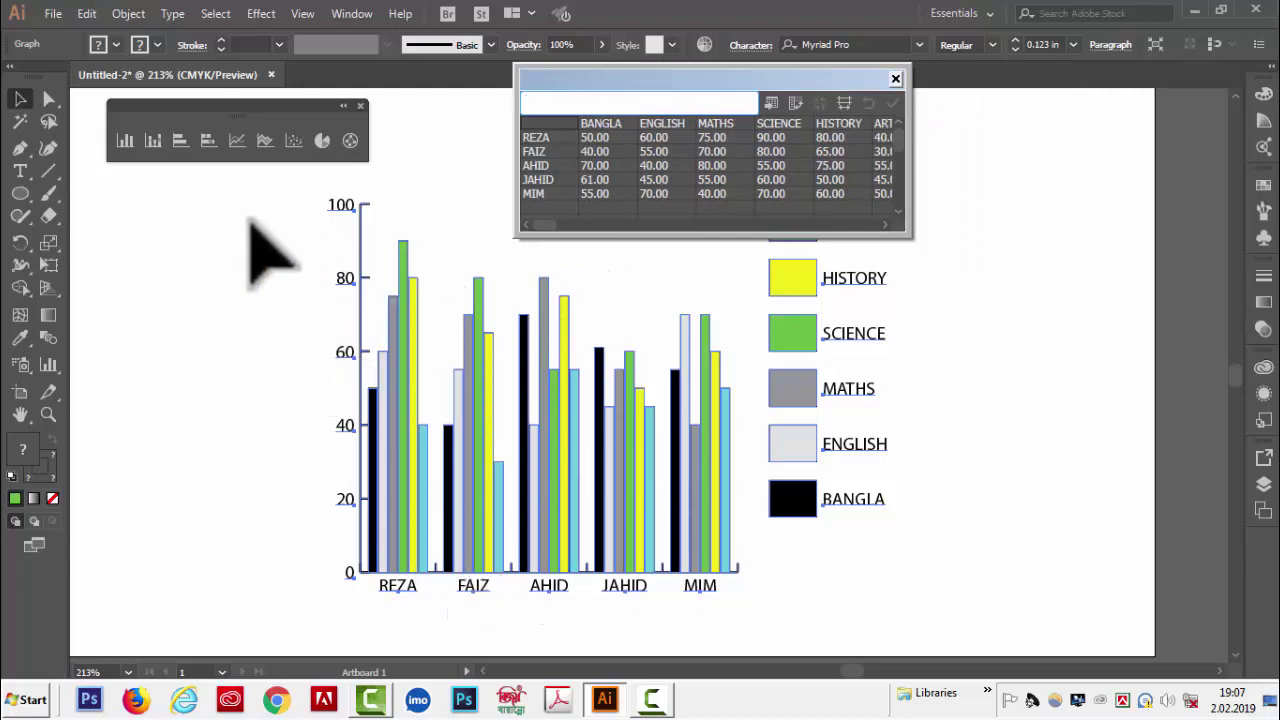
pyautogui.click(300, 315)
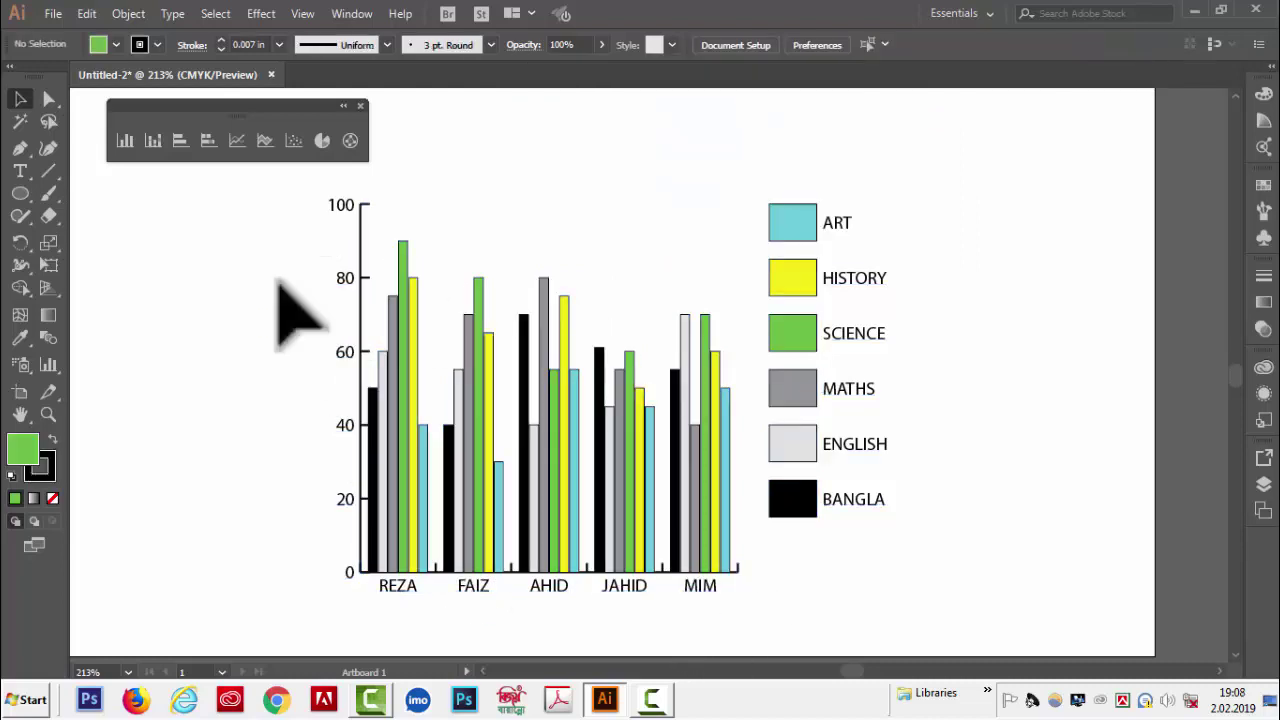
pyautogui.hotkey('ctrl', 'a')
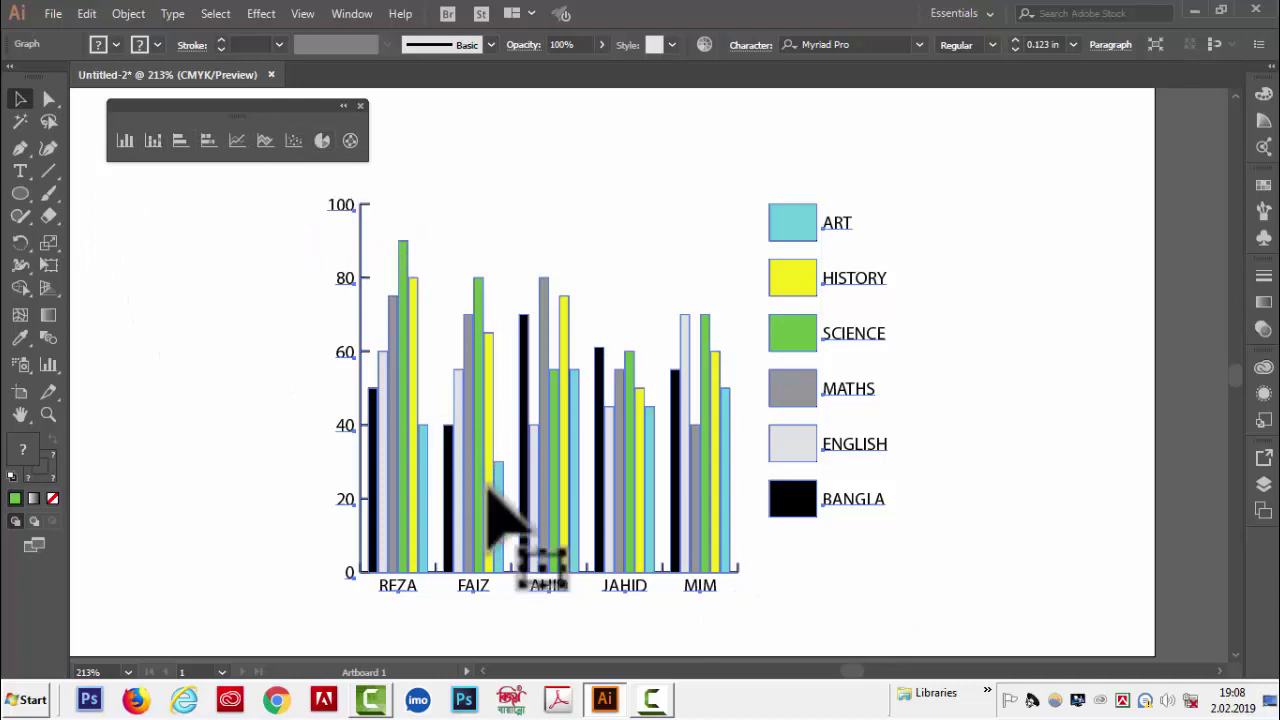
pyautogui.doubleClick(237, 140)
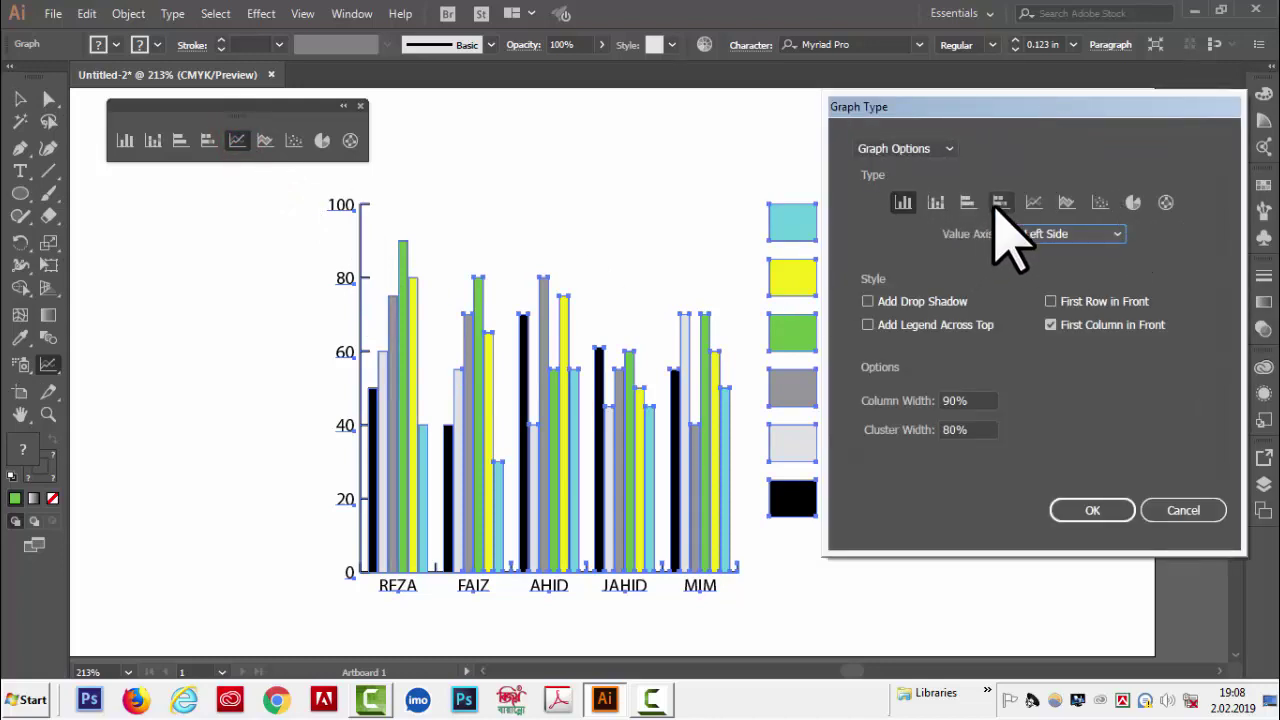
pyautogui.click(1035, 203)
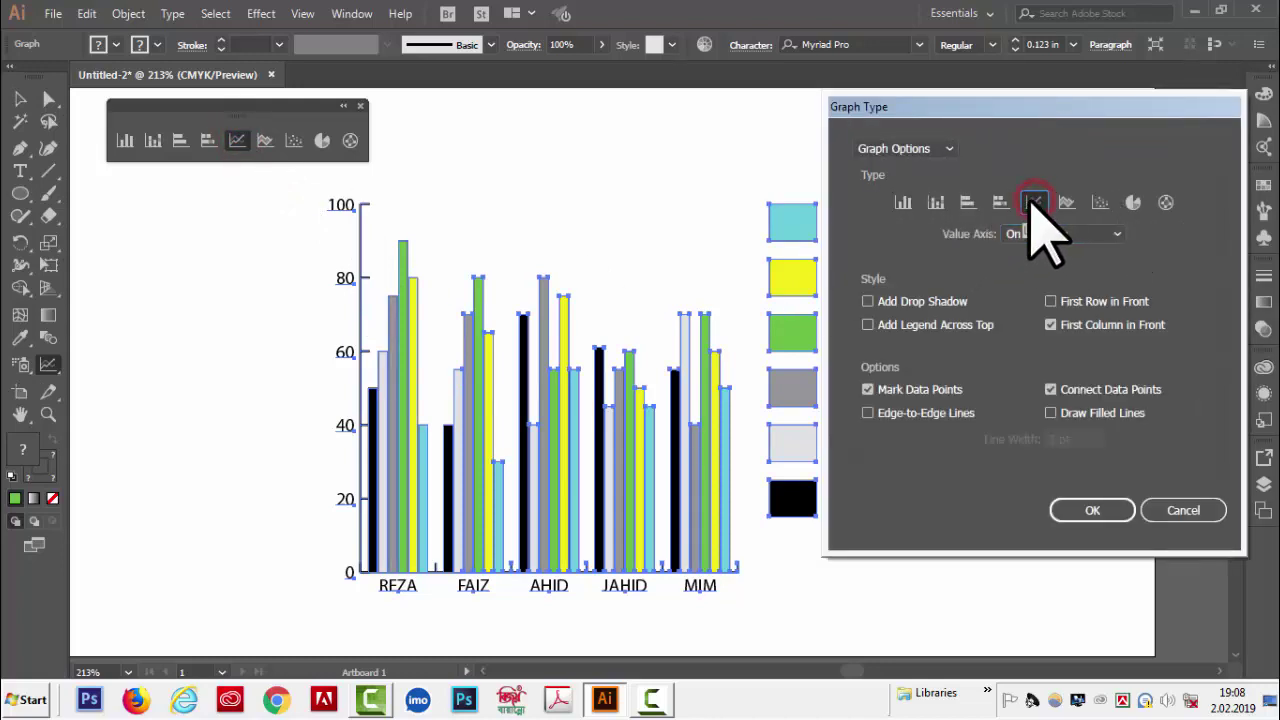
pyautogui.click(1092, 512)
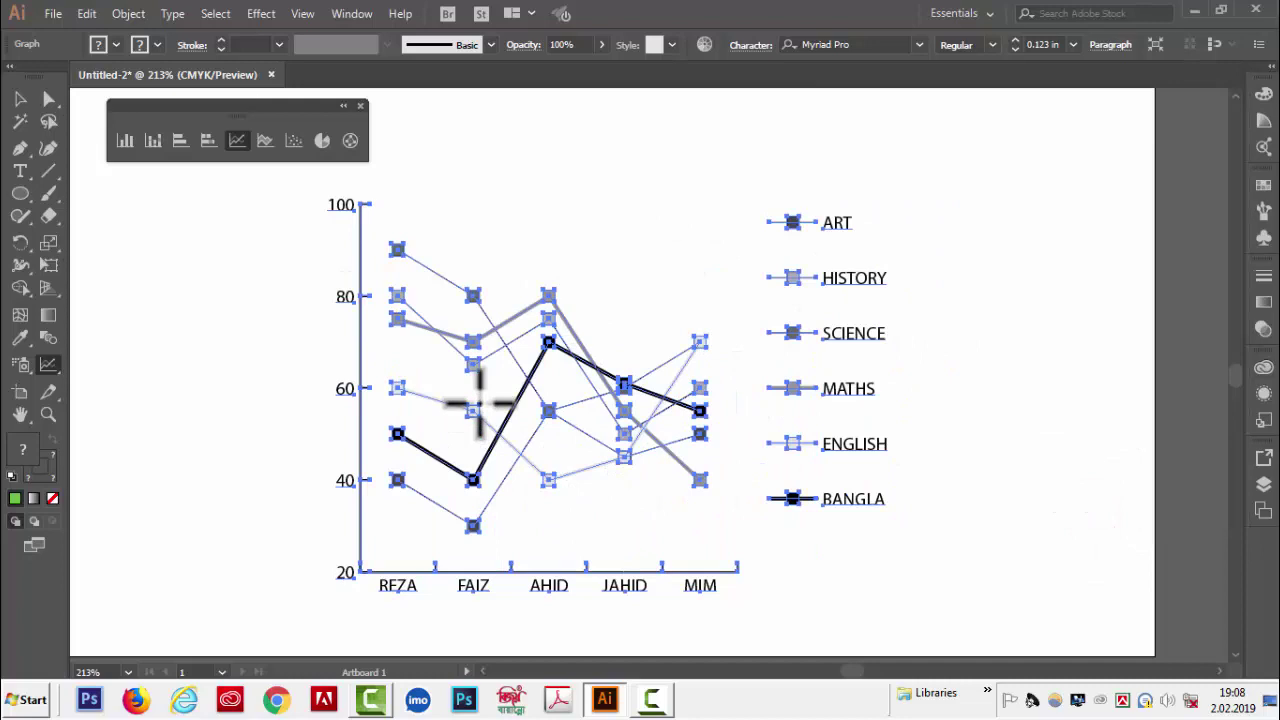
pyautogui.hotkey('ctrl', 'z')
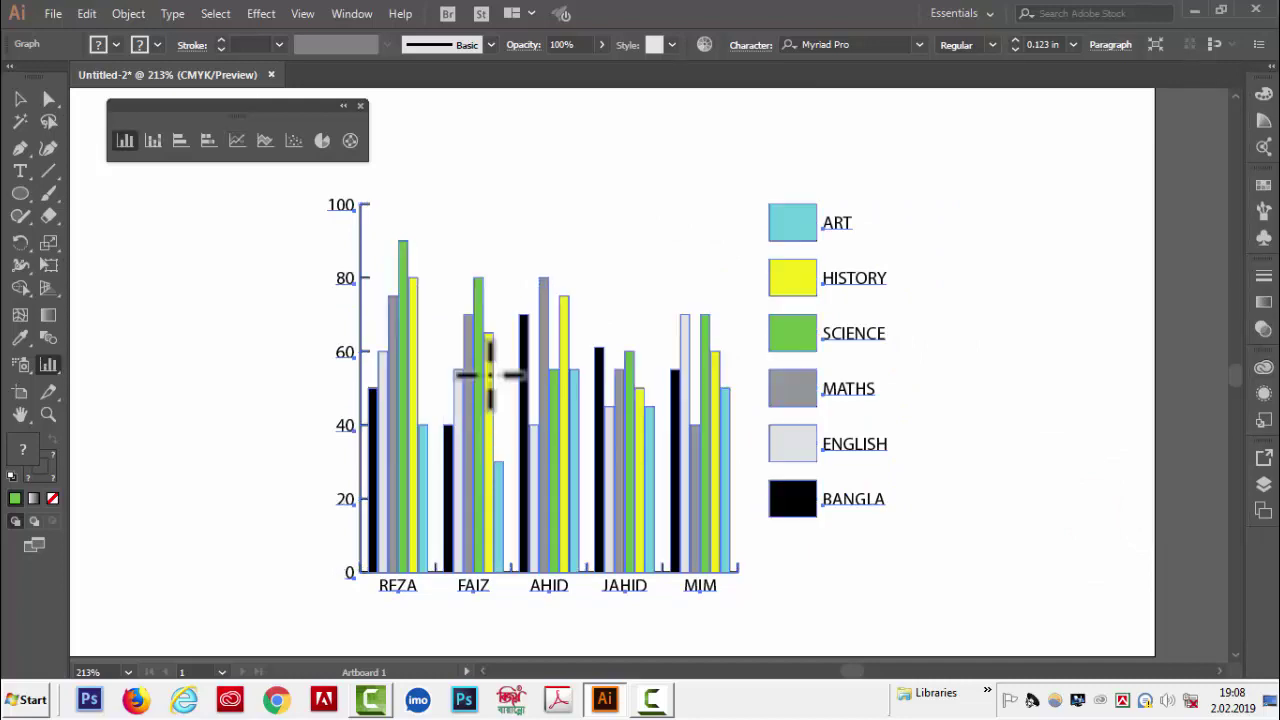